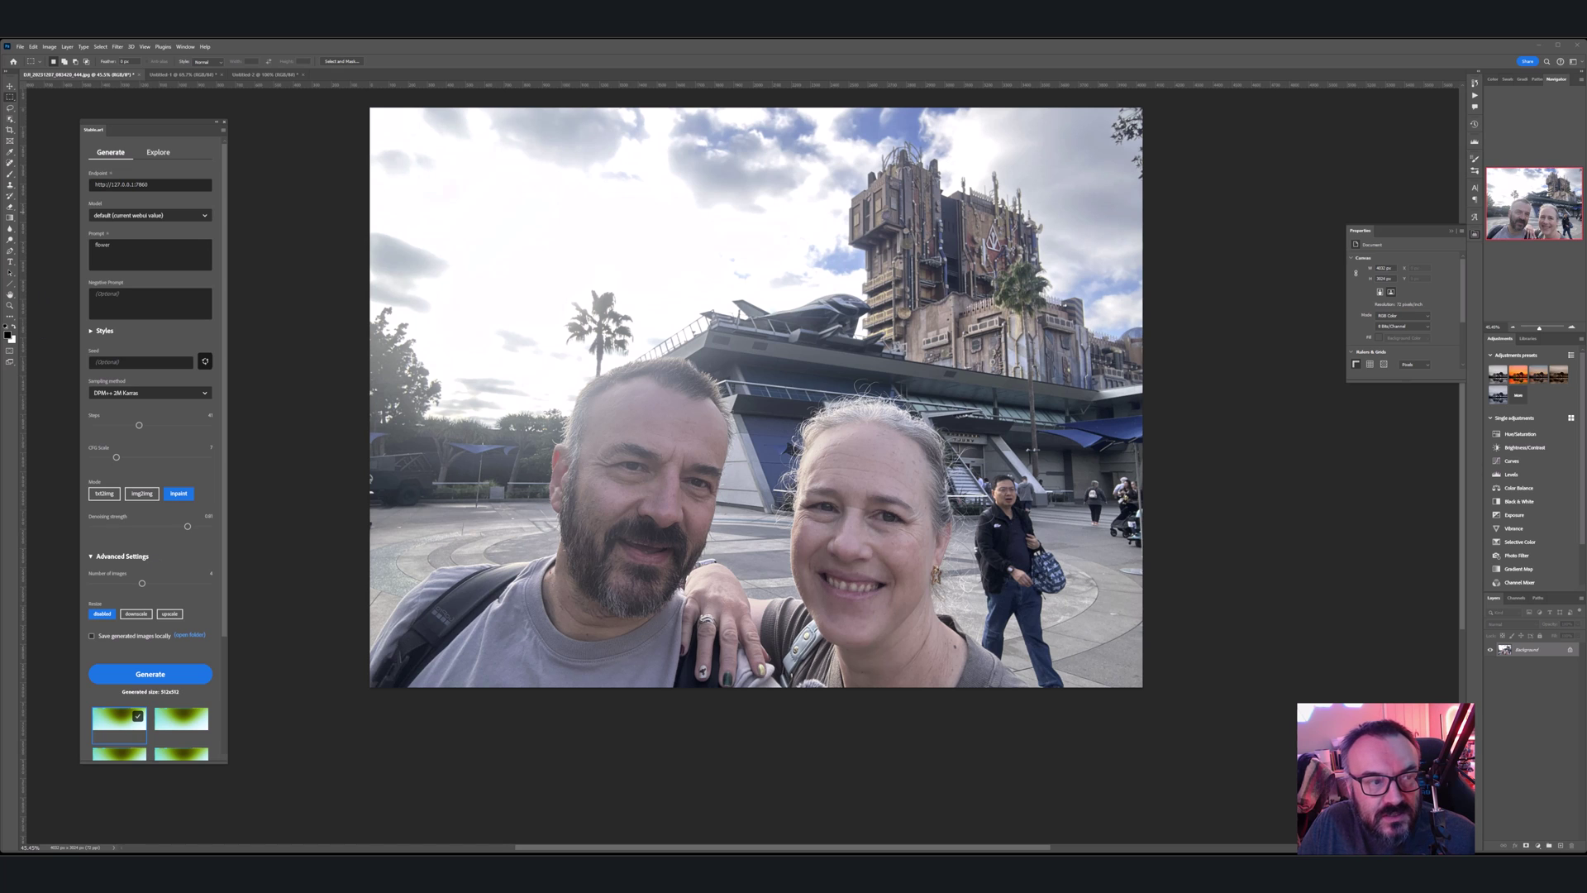
Step: Switch to the Stable Diffusion web UI in the browser and search the available extensions for Auto-Photoshop-StableDiffusion-Plugin
{"action": "key", "text": "alt+Tab"}
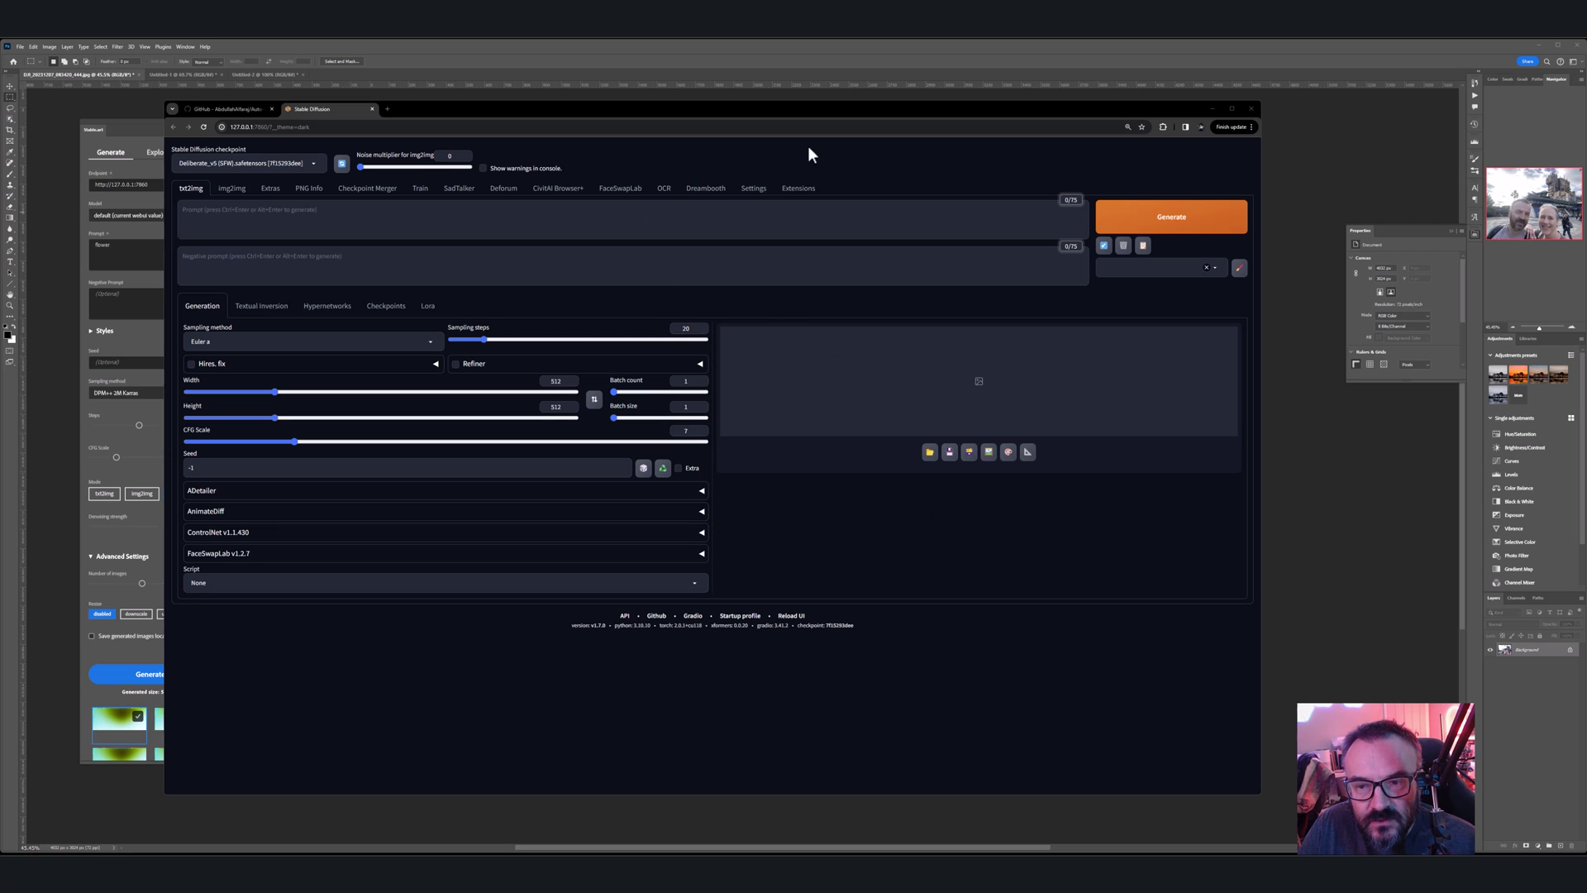
{"action": "left_click", "coordinate": [798, 190]}
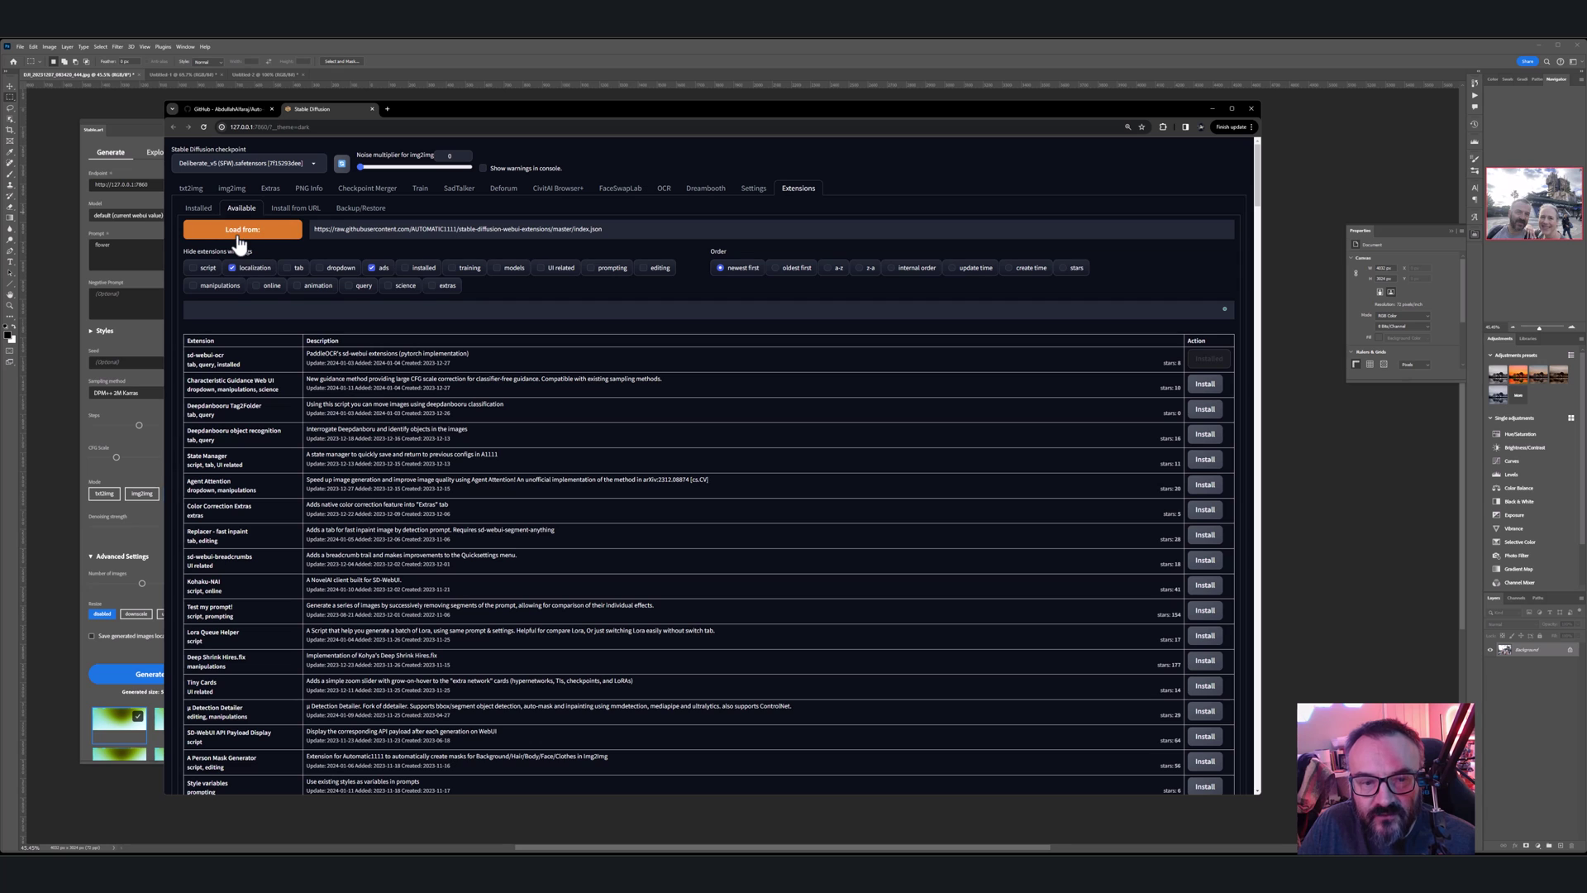
{"action": "left_click", "coordinate": [307, 312]}
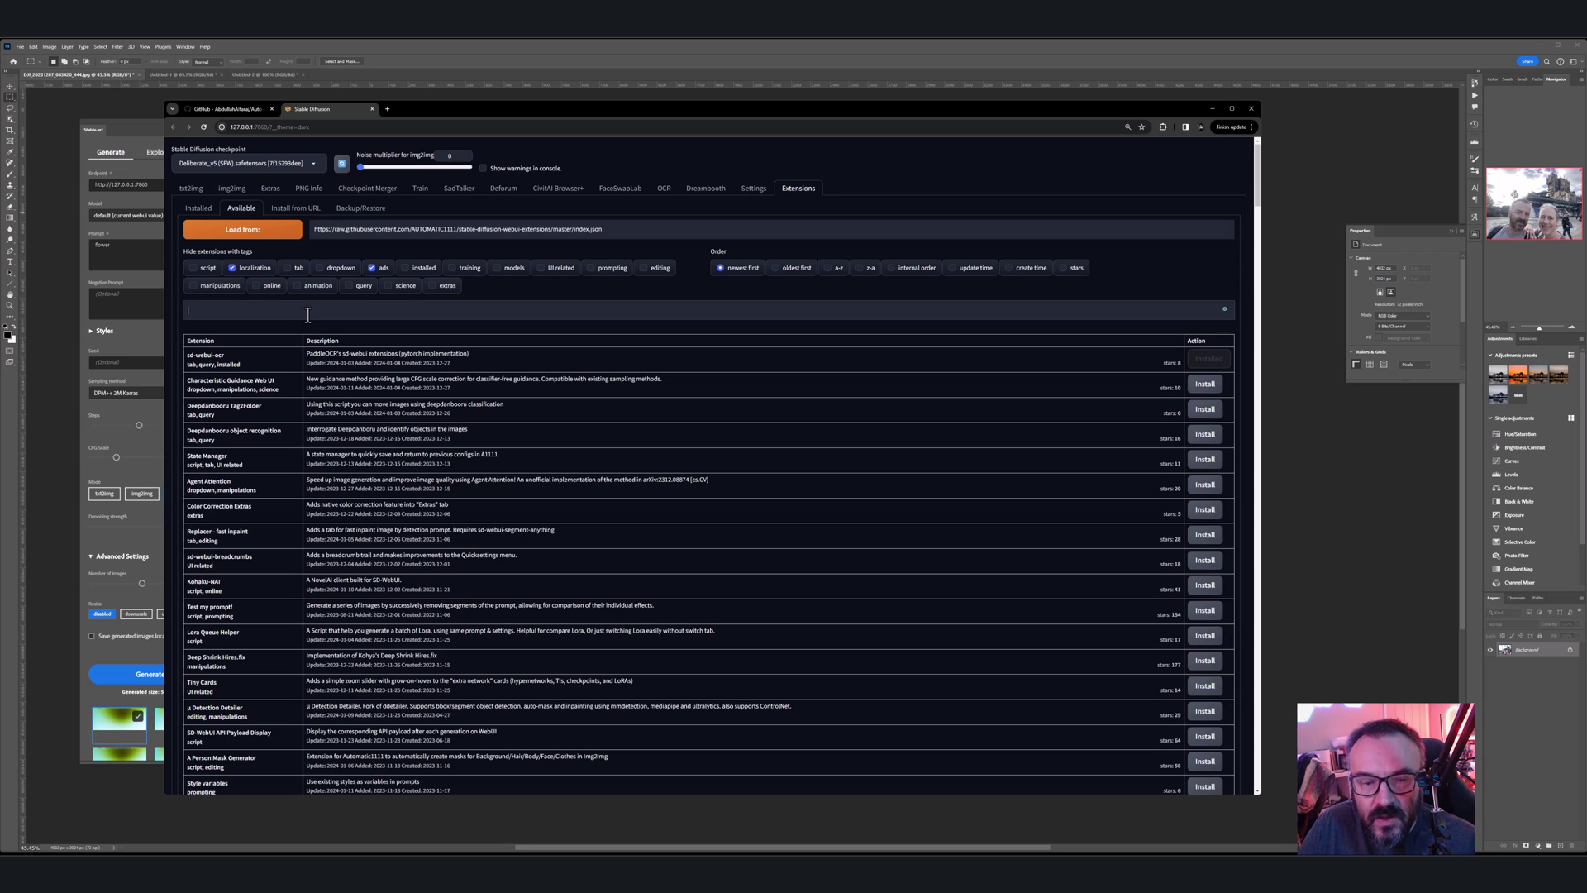
{"action": "type", "text": "Auto-Photoshop-StableDiffusion-Plugin"}
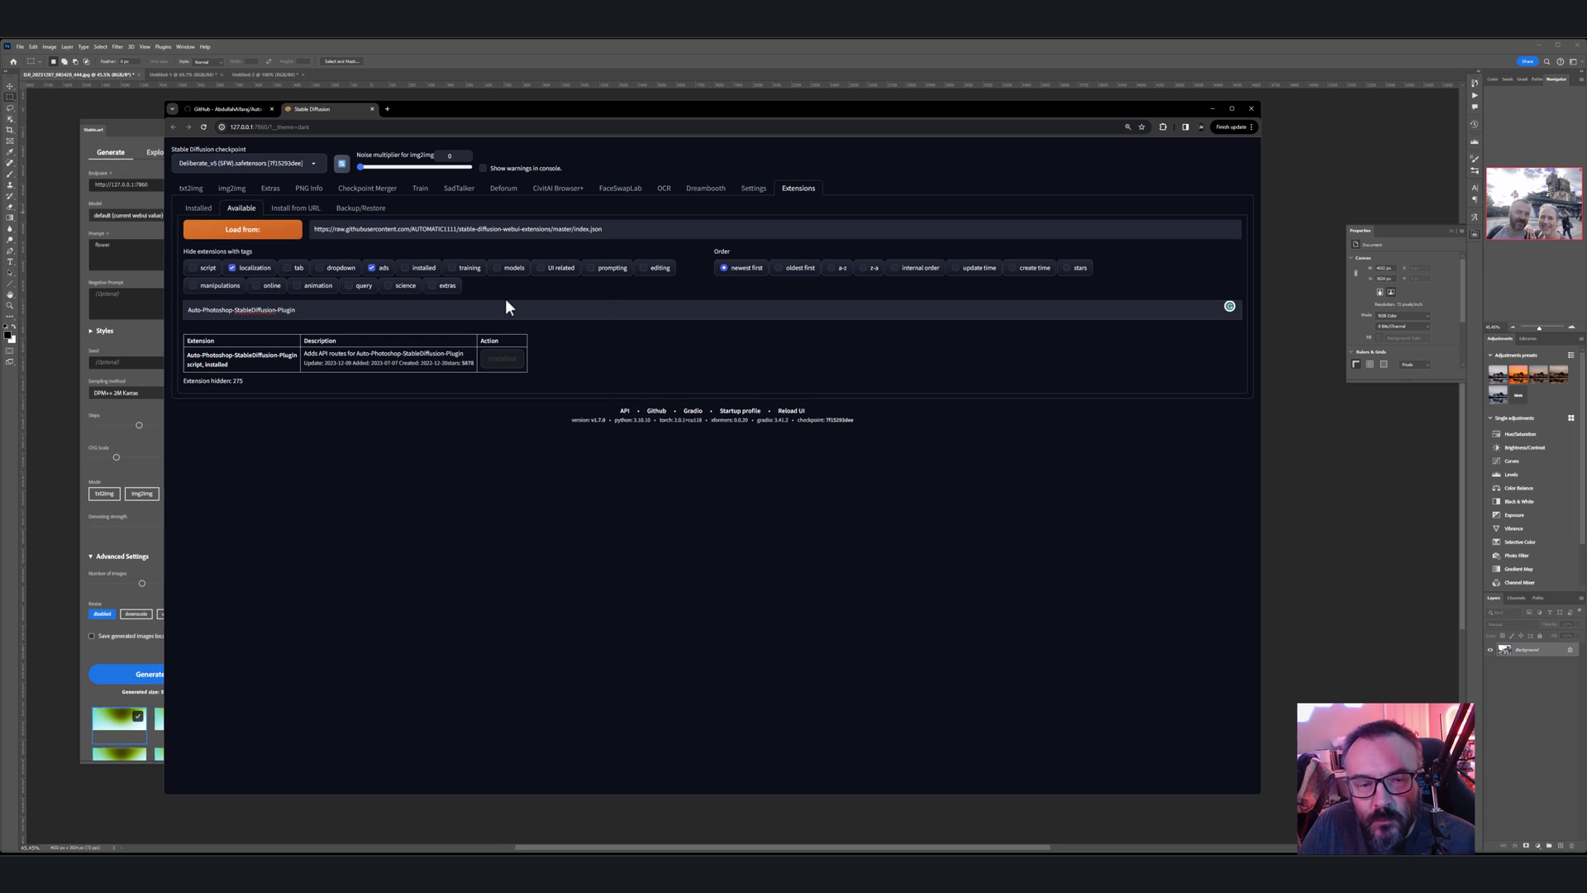
Step: Review the API options in the Stable Diffusion web UI settings
{"action": "left_click", "coordinate": [755, 190]}
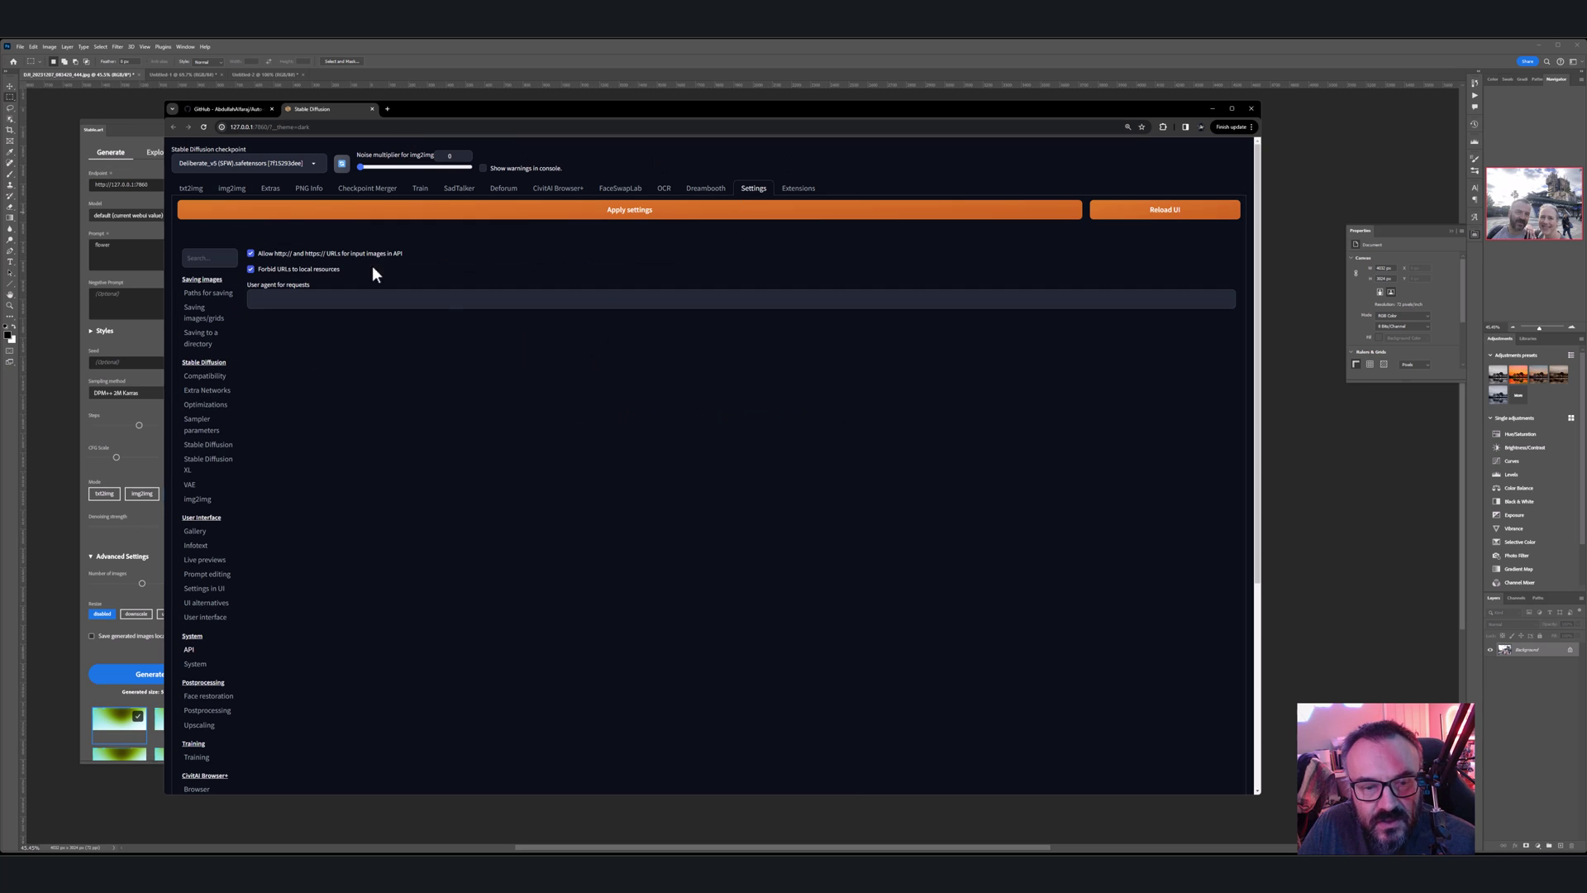
{"action": "scroll", "coordinate": [208, 503], "scroll_direction": "down", "scroll_amount": 2}
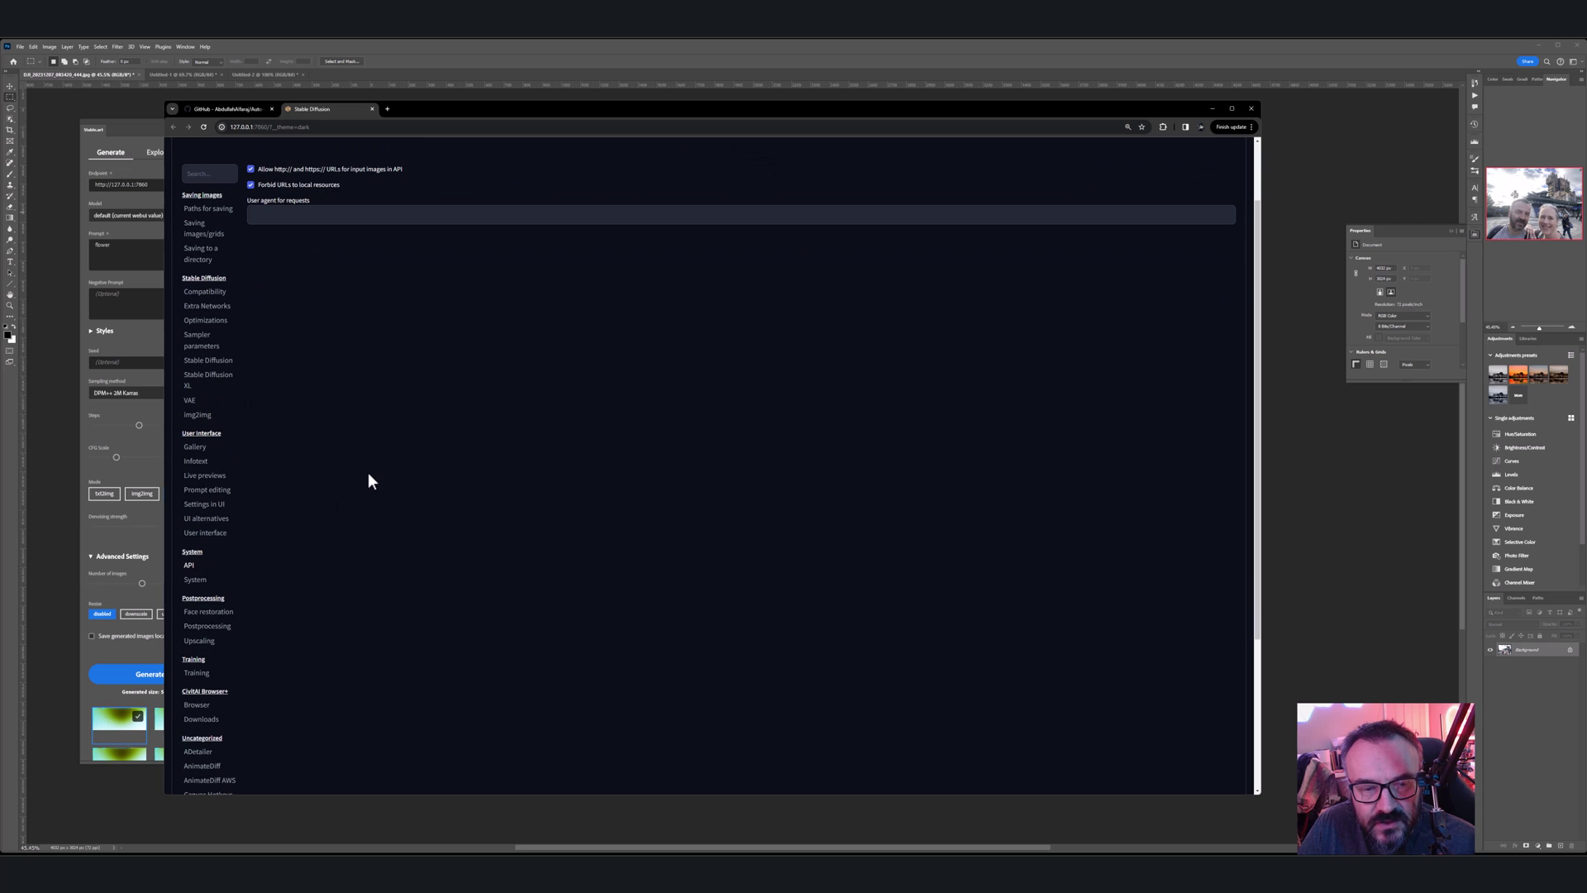
{"action": "scroll", "coordinate": [369, 481], "scroll_direction": "up", "scroll_amount": 2}
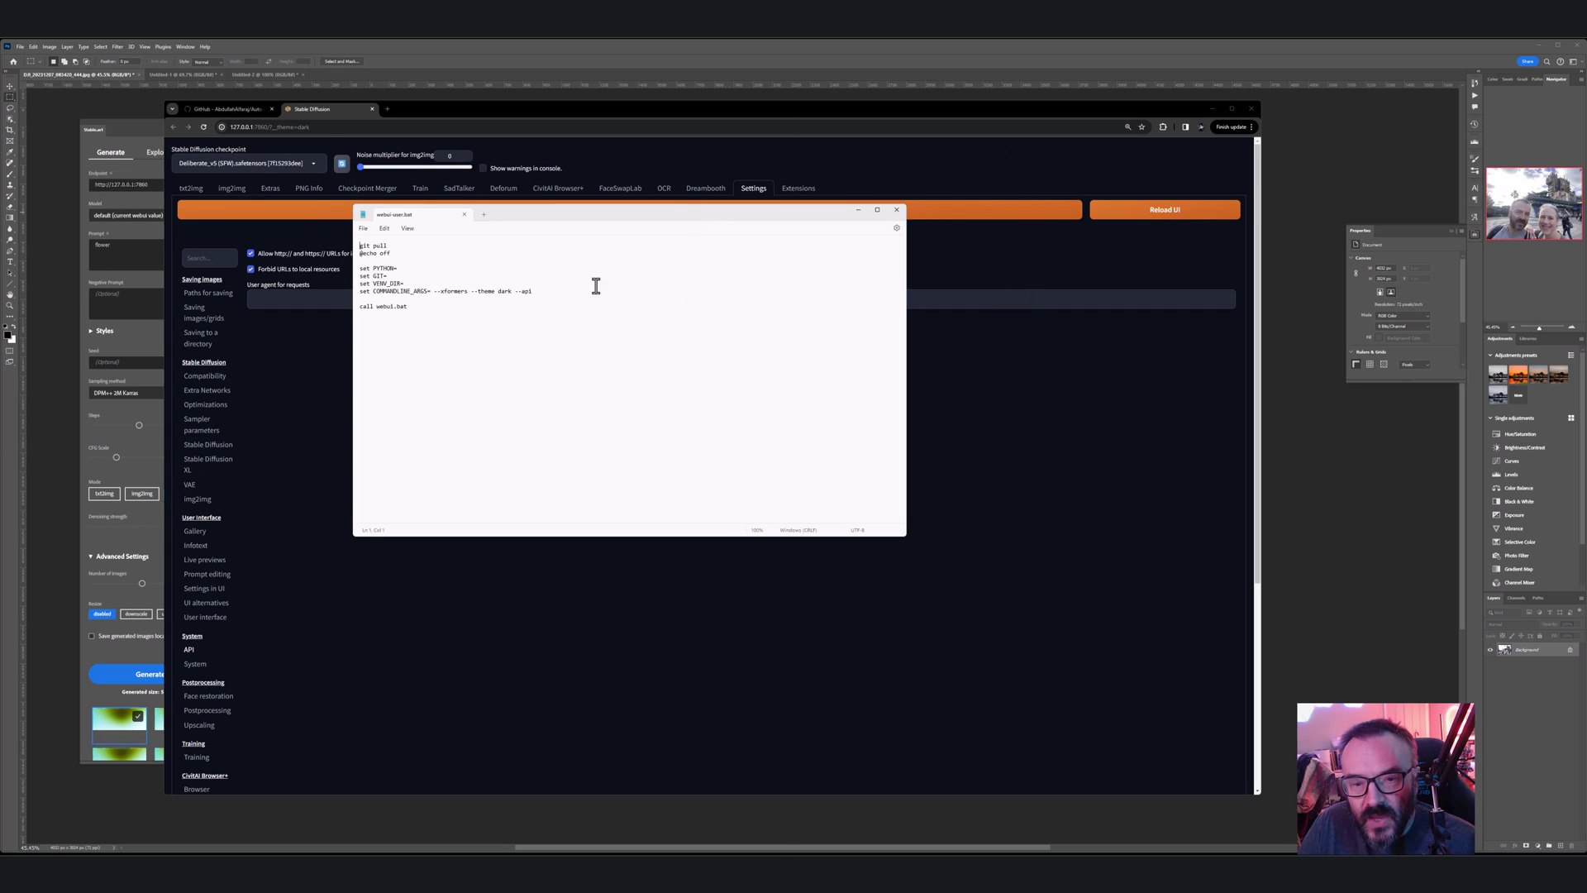
Step: Check the COMMANDLINE_ARGS line of webui-user.bat for the --api argument, and close the file
{"action": "double_click", "coordinate": [382, 291]}
{"action": "left_click", "coordinate": [539, 293]}
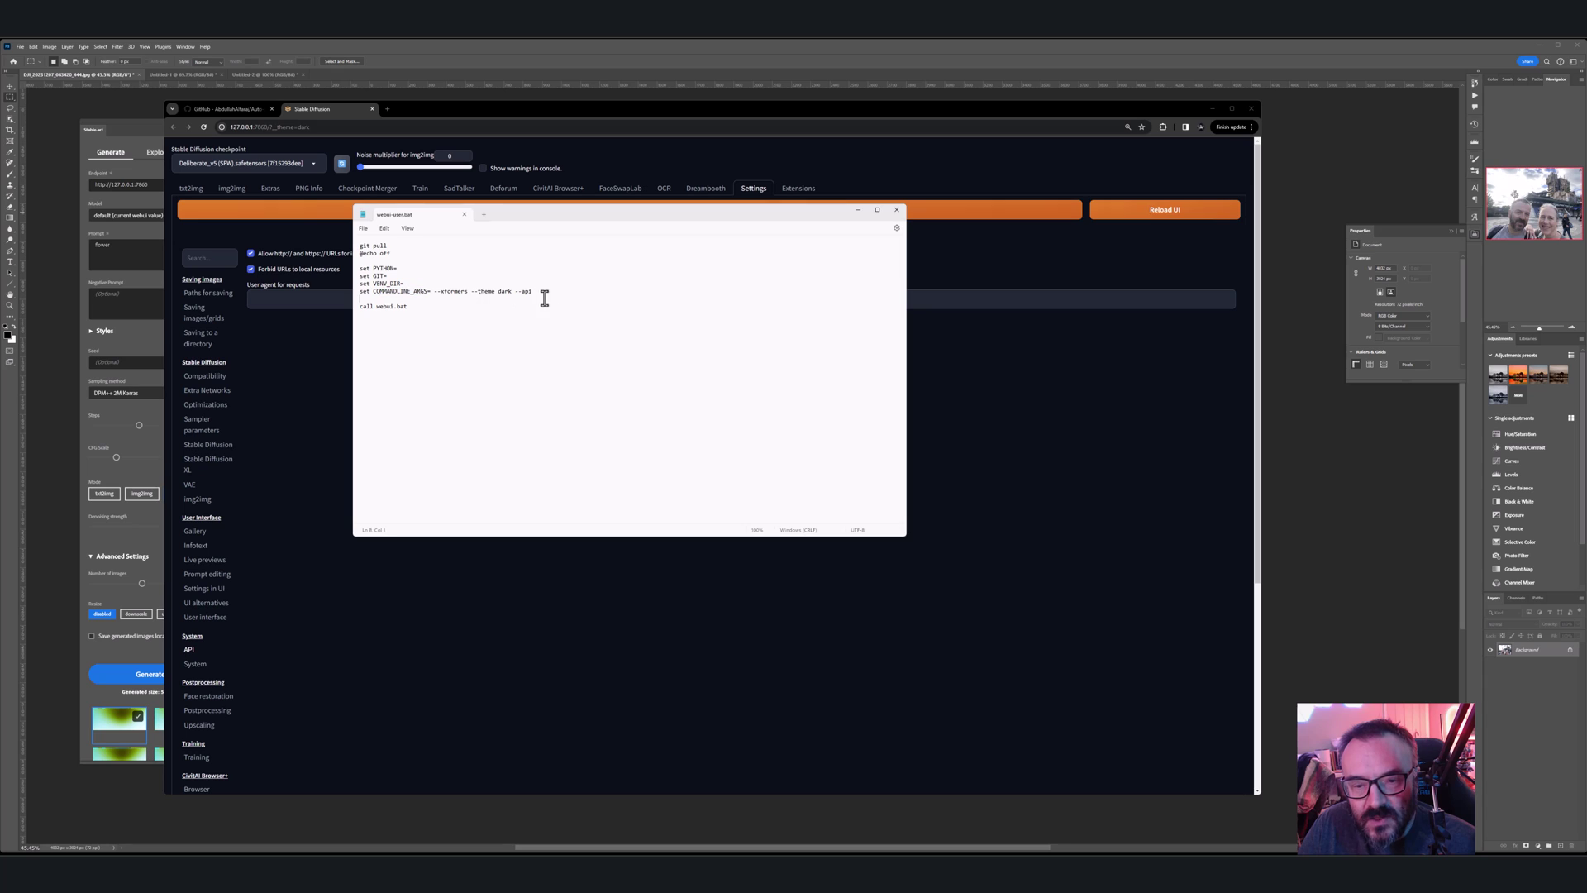
{"action": "left_click_drag", "start_coordinate": [537, 292], "coordinate": [515, 292]}
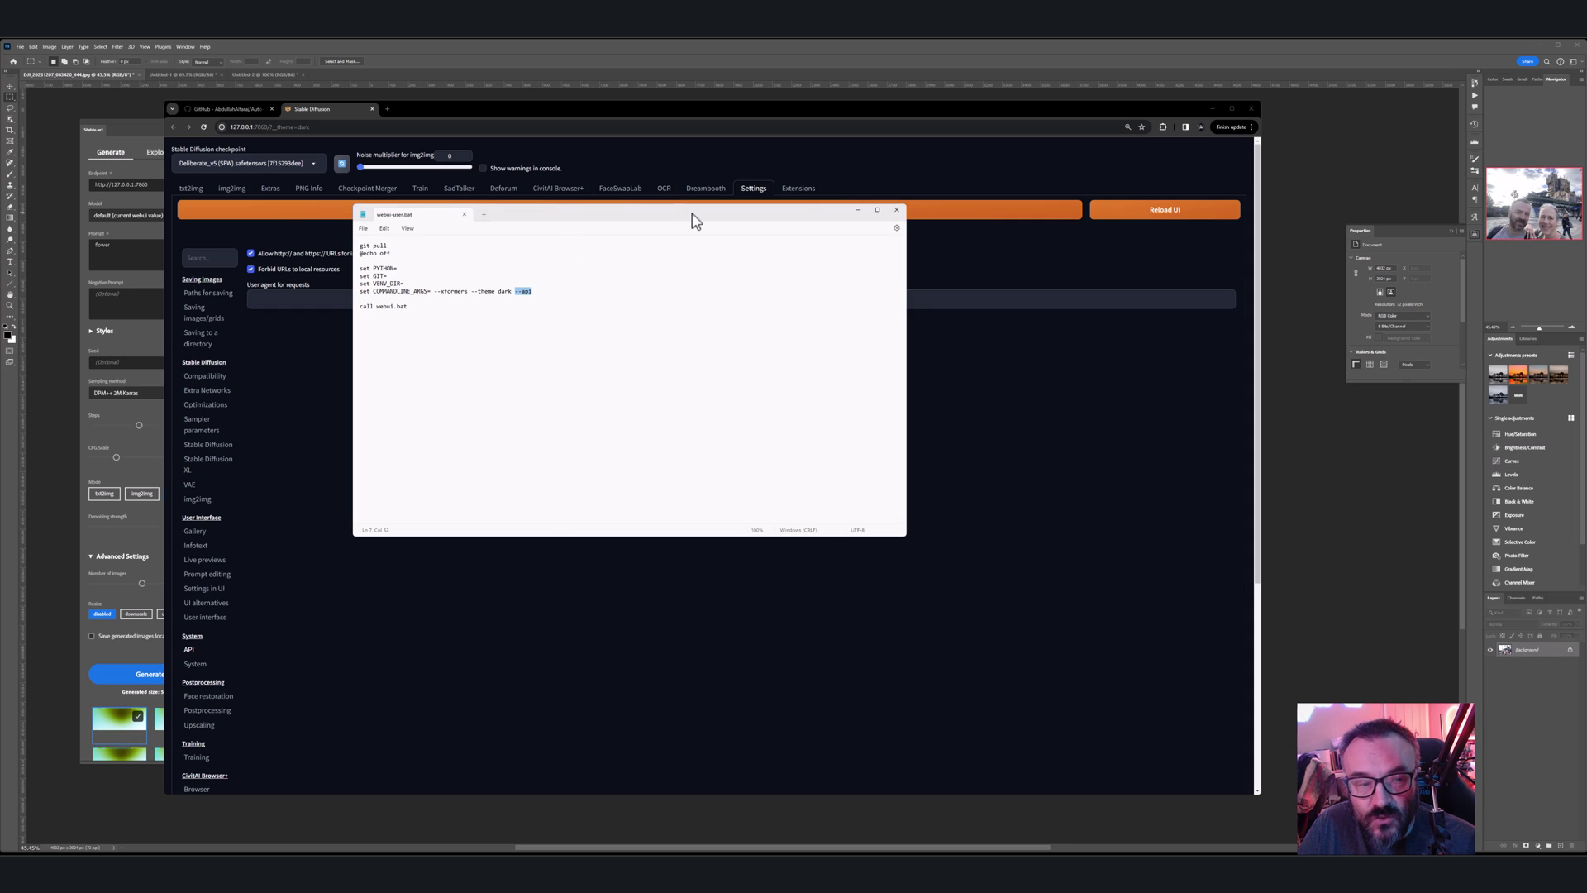
{"action": "left_click", "coordinate": [896, 209]}
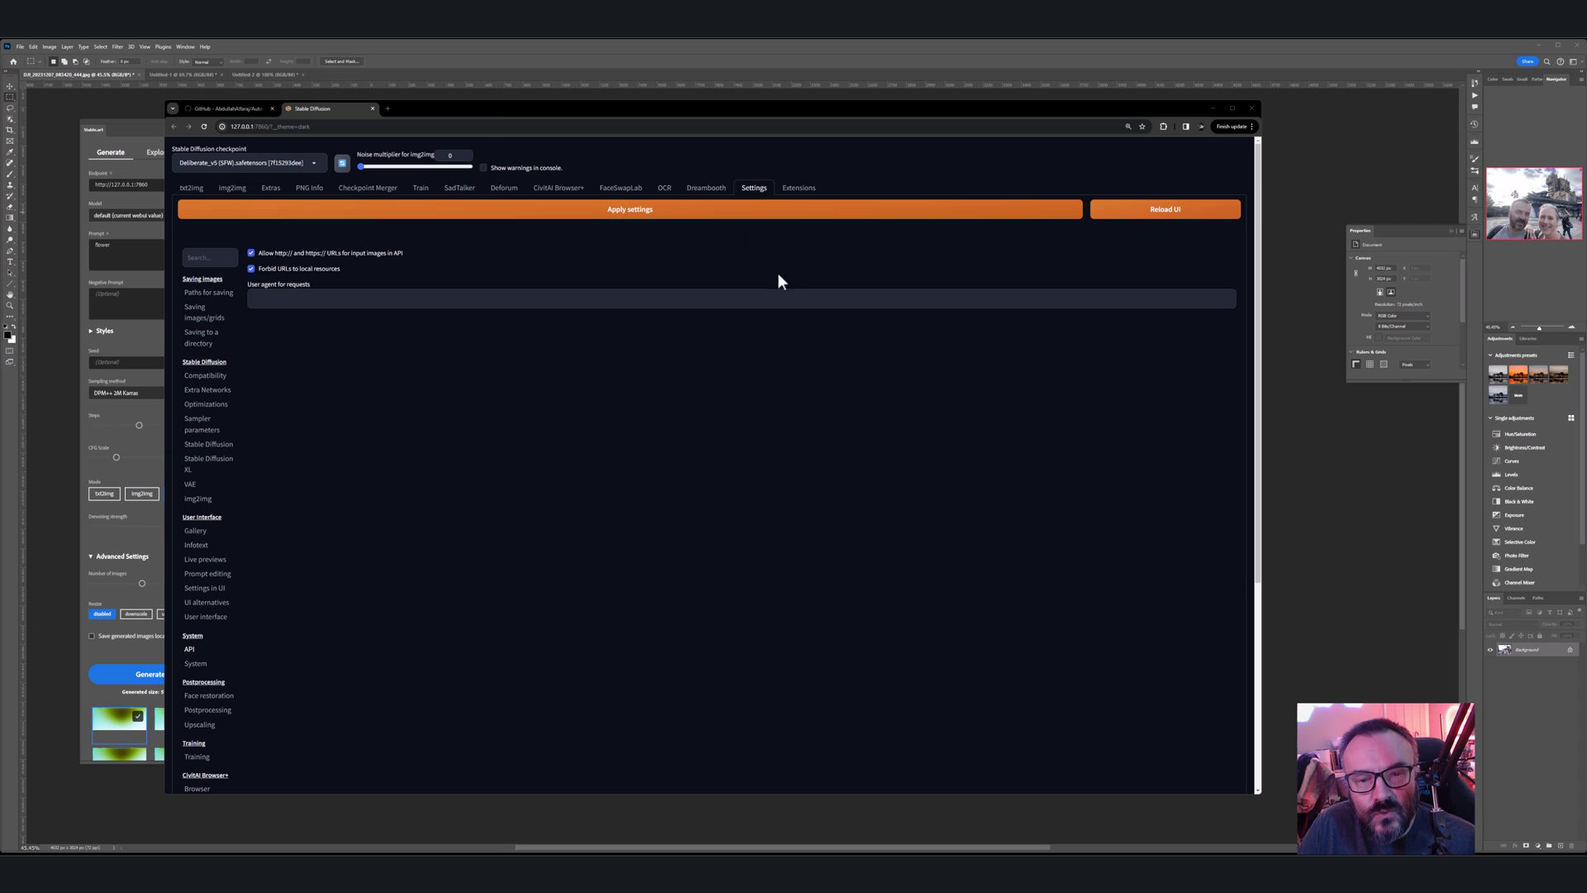
Step: View the Auto-Photoshop-StableDiffusion-Plugin repository page on GitHub, and return to Photoshop
{"action": "left_click", "coordinate": [235, 113]}
{"action": "scroll", "coordinate": [827, 404], "scroll_direction": "up", "scroll_amount": 5}
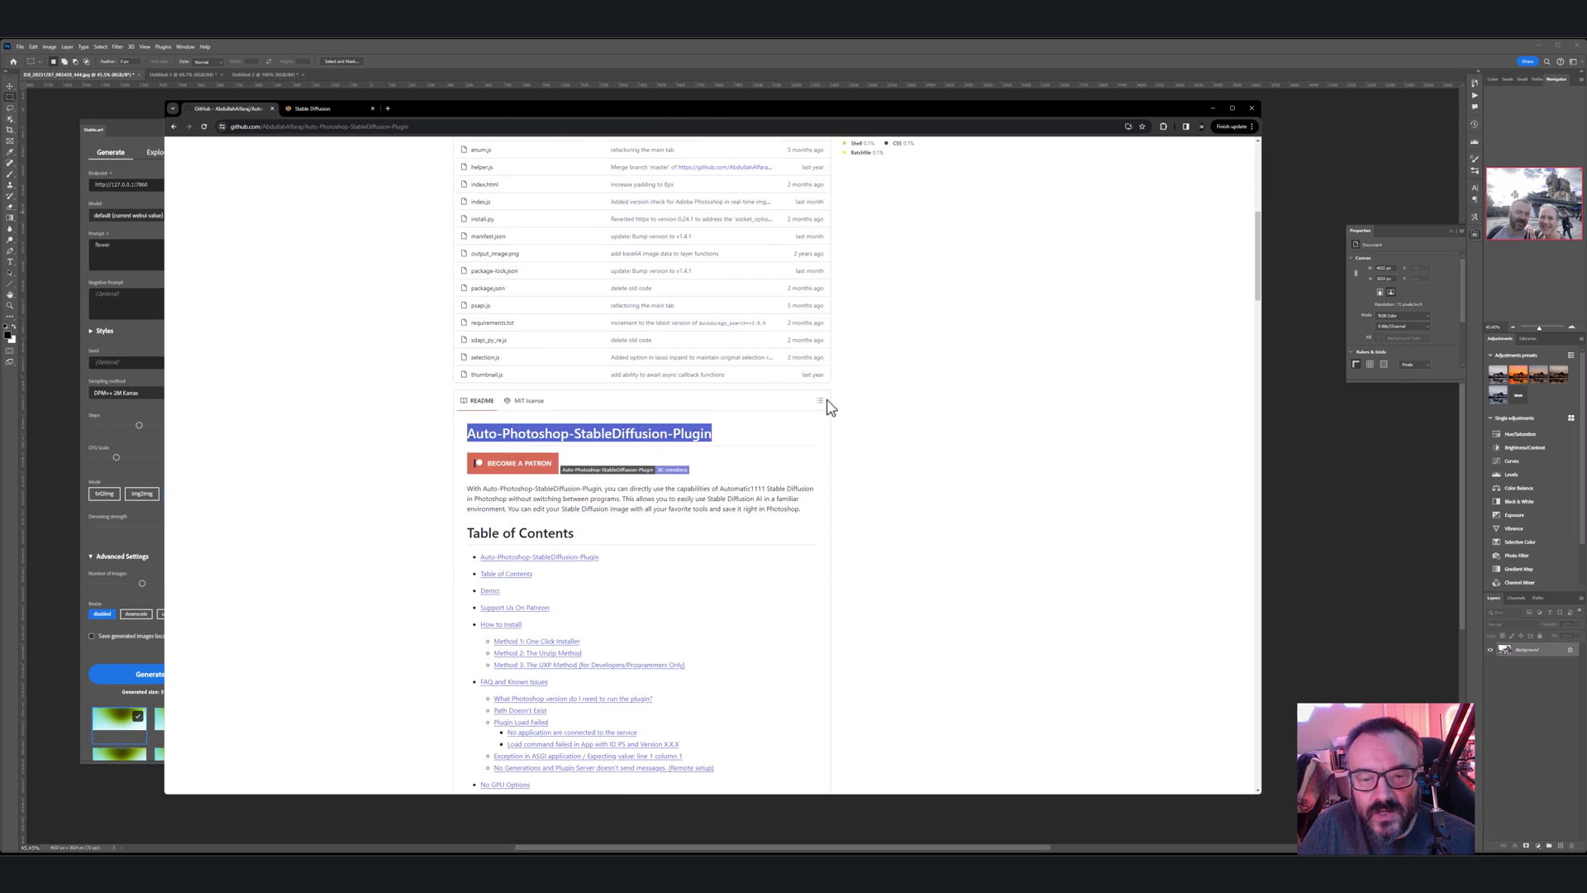
{"action": "scroll", "coordinate": [827, 404], "scroll_direction": "up", "scroll_amount": 2}
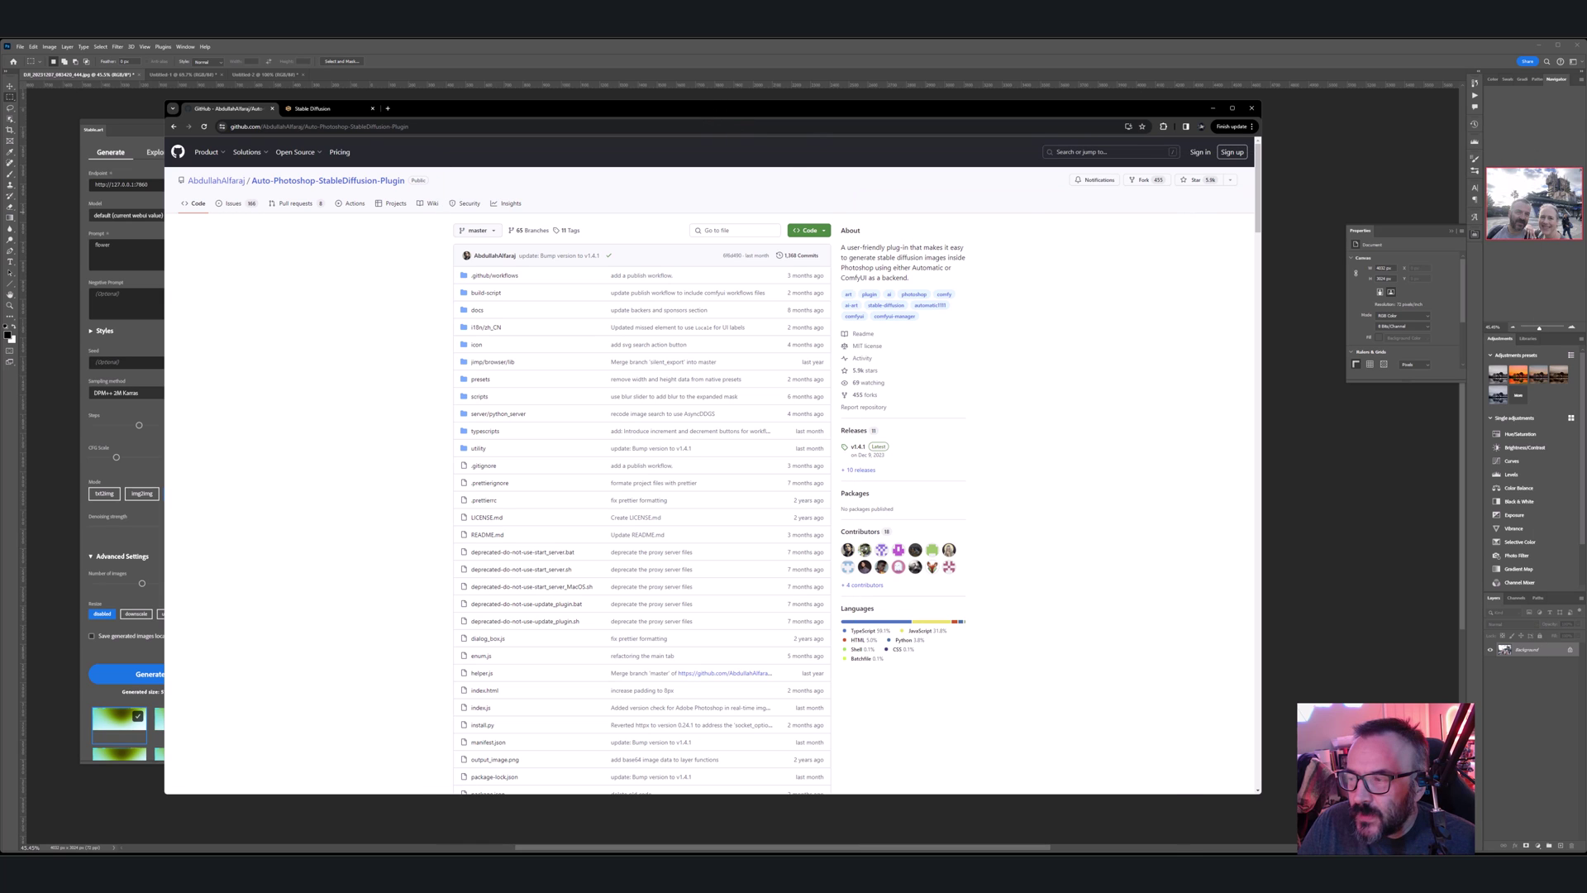
{"action": "left_click", "coordinate": [1213, 108]}
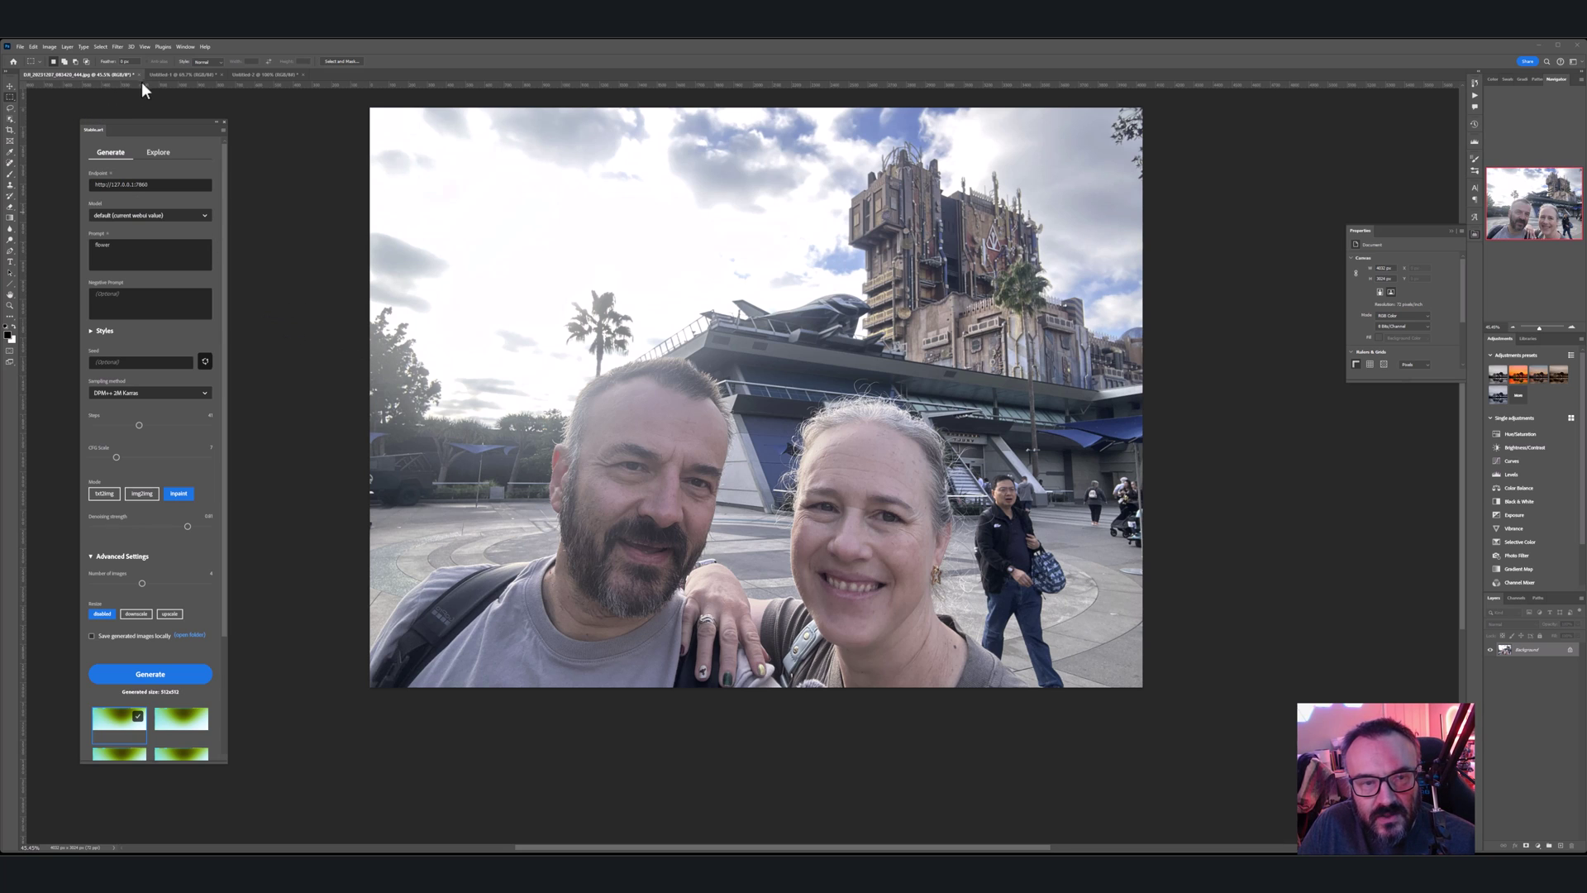
Step: Locate Stable.art among the installed Photoshop plugins and check the endpoint address in its panel
{"action": "left_click", "coordinate": [164, 47]}
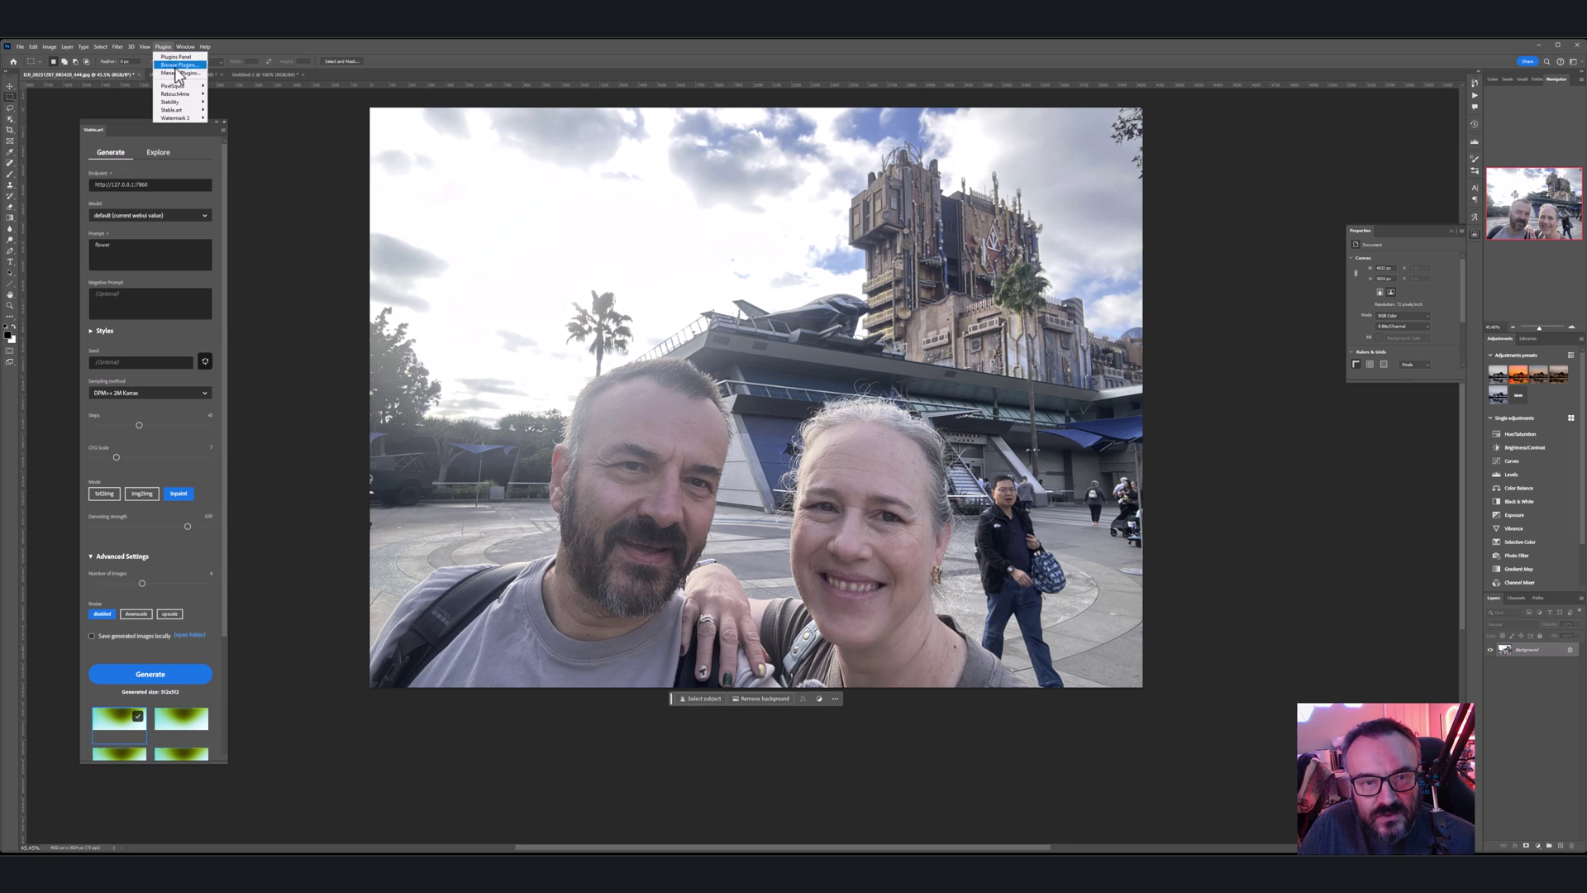
{"action": "mouse_move", "coordinate": [176, 111]}
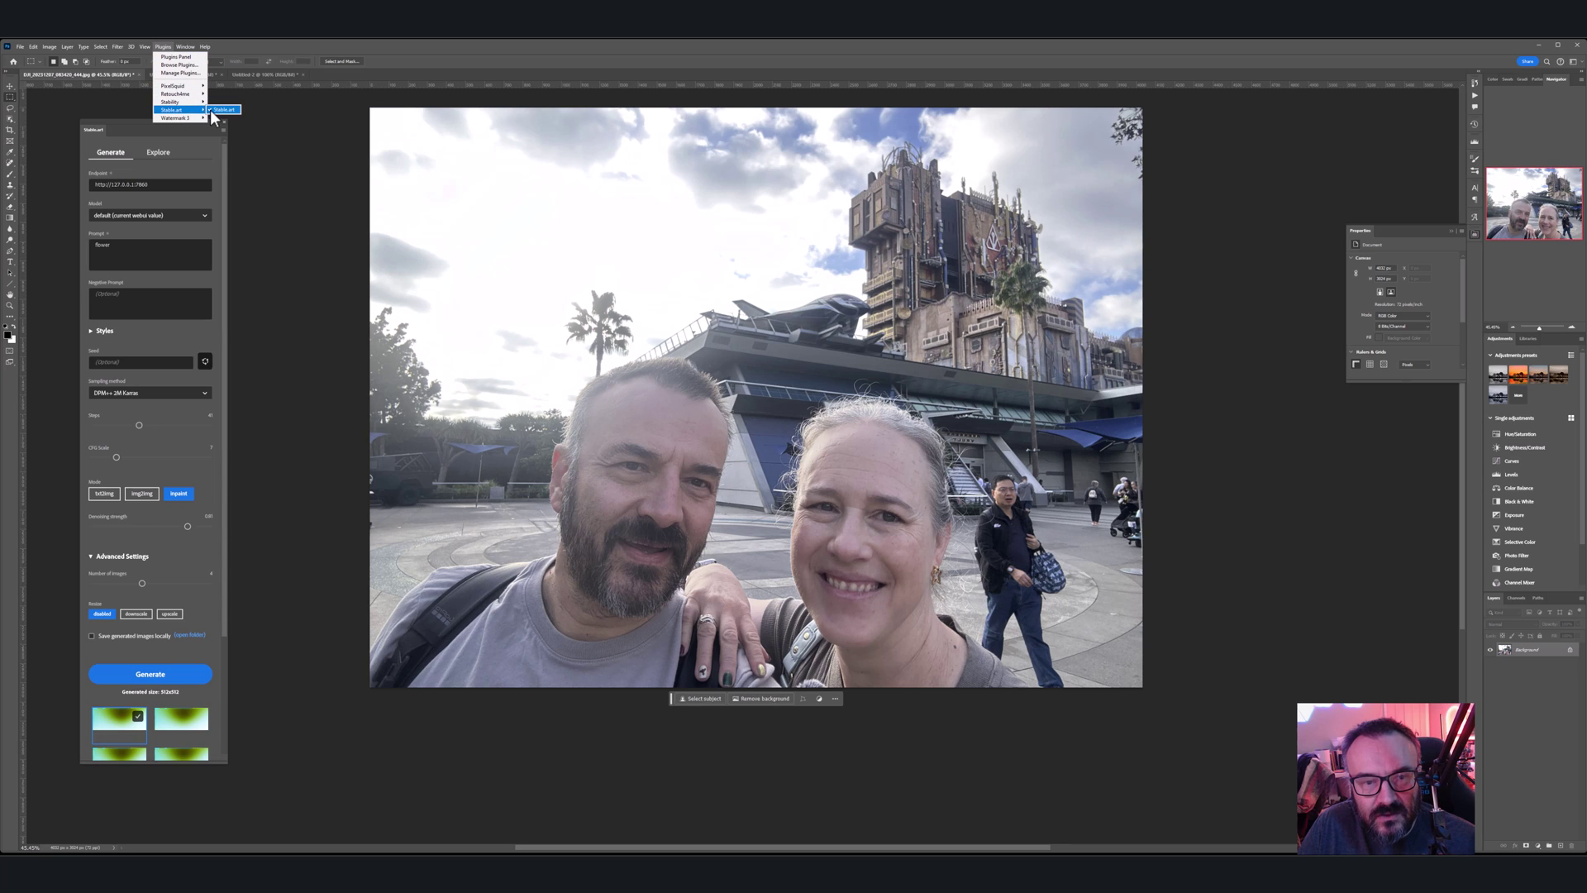
{"action": "left_click", "coordinate": [138, 126]}
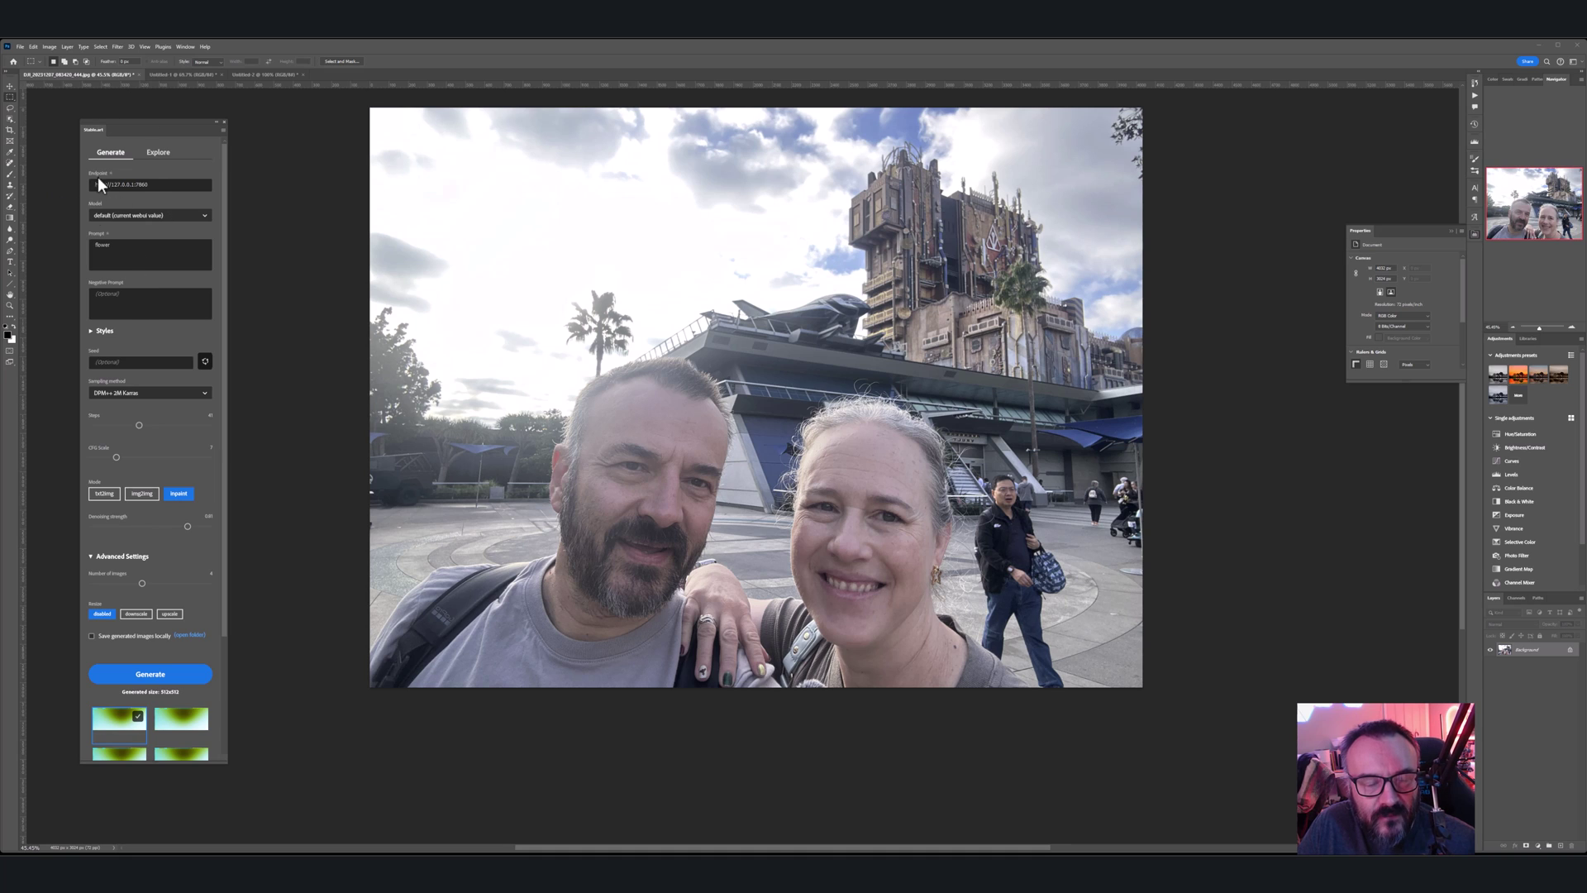
{"action": "triple_click", "coordinate": [168, 183]}
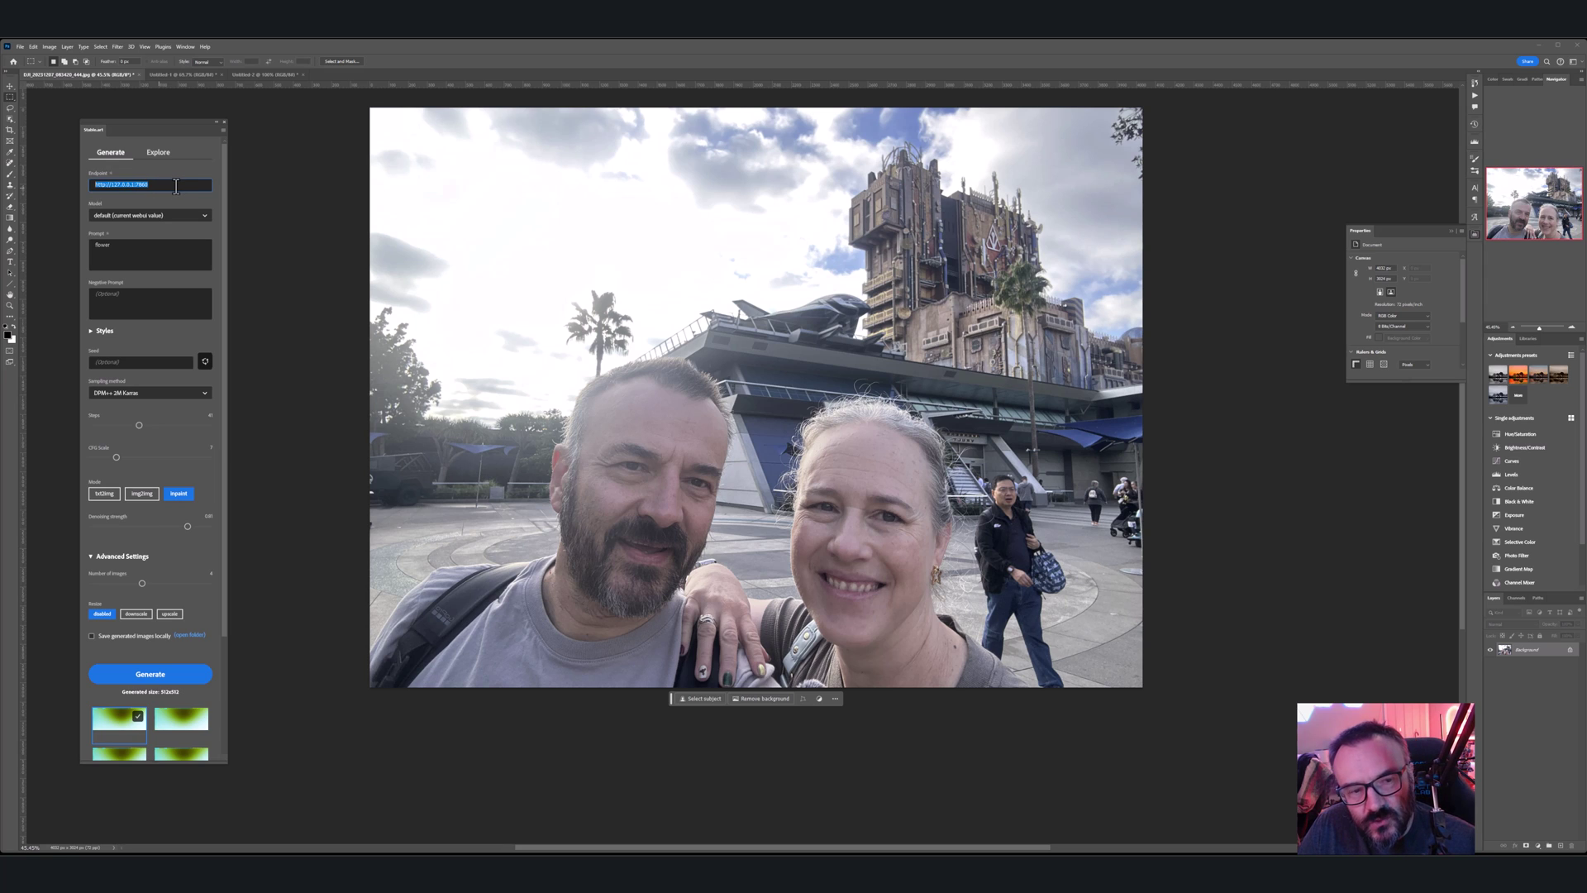
{"action": "left_click", "coordinate": [176, 186]}
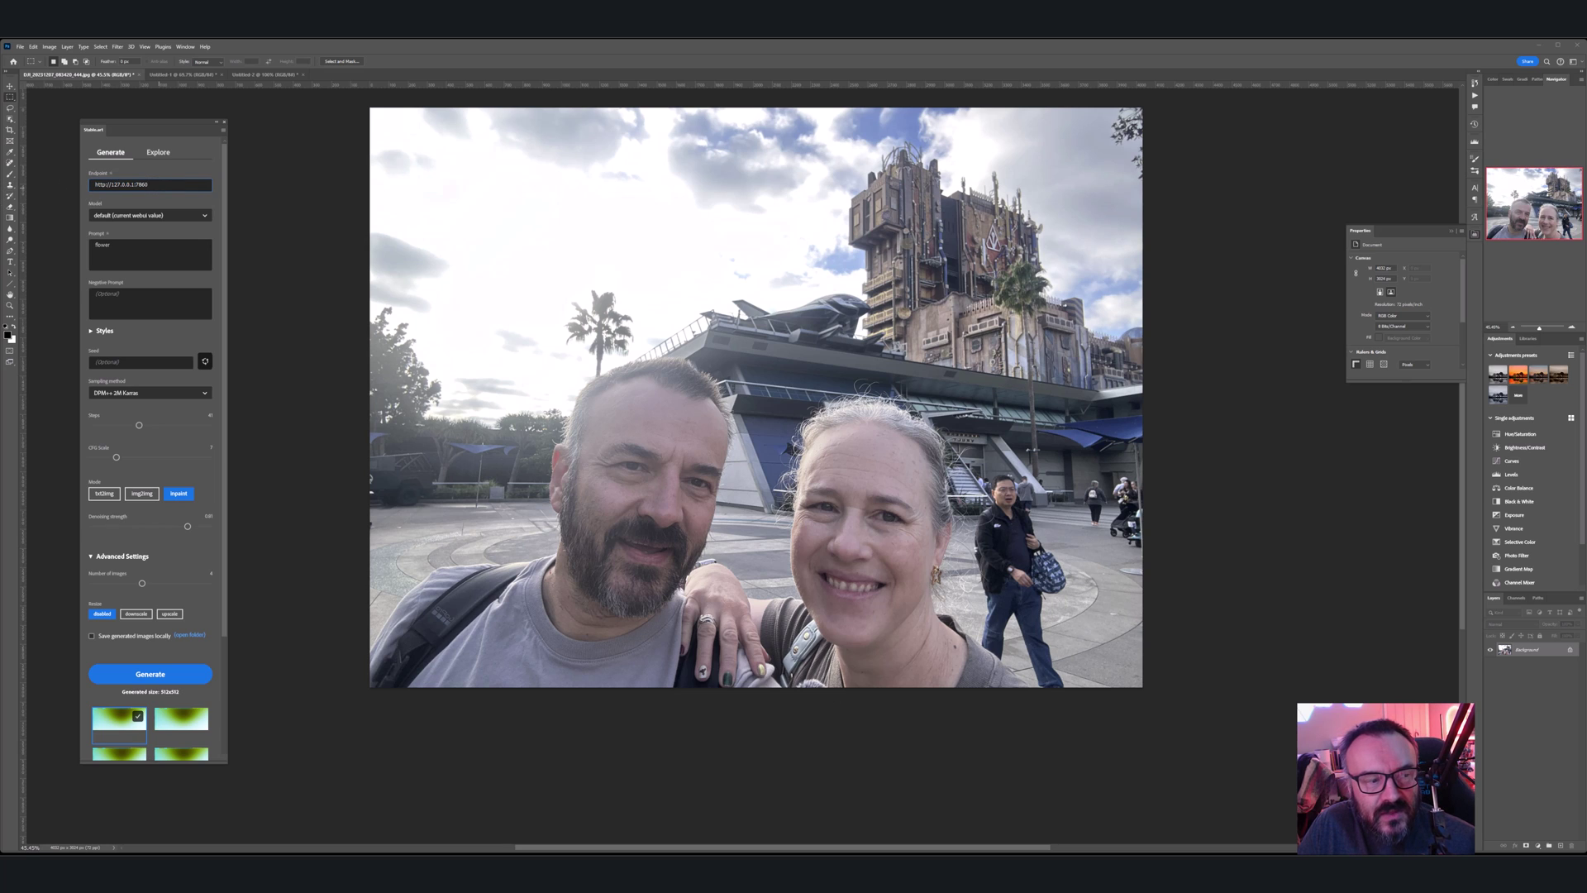
Step: Switch to the web UI's command window to check the local URL it runs on, and return to Photoshop
{"action": "key", "text": "alt+Tab"}
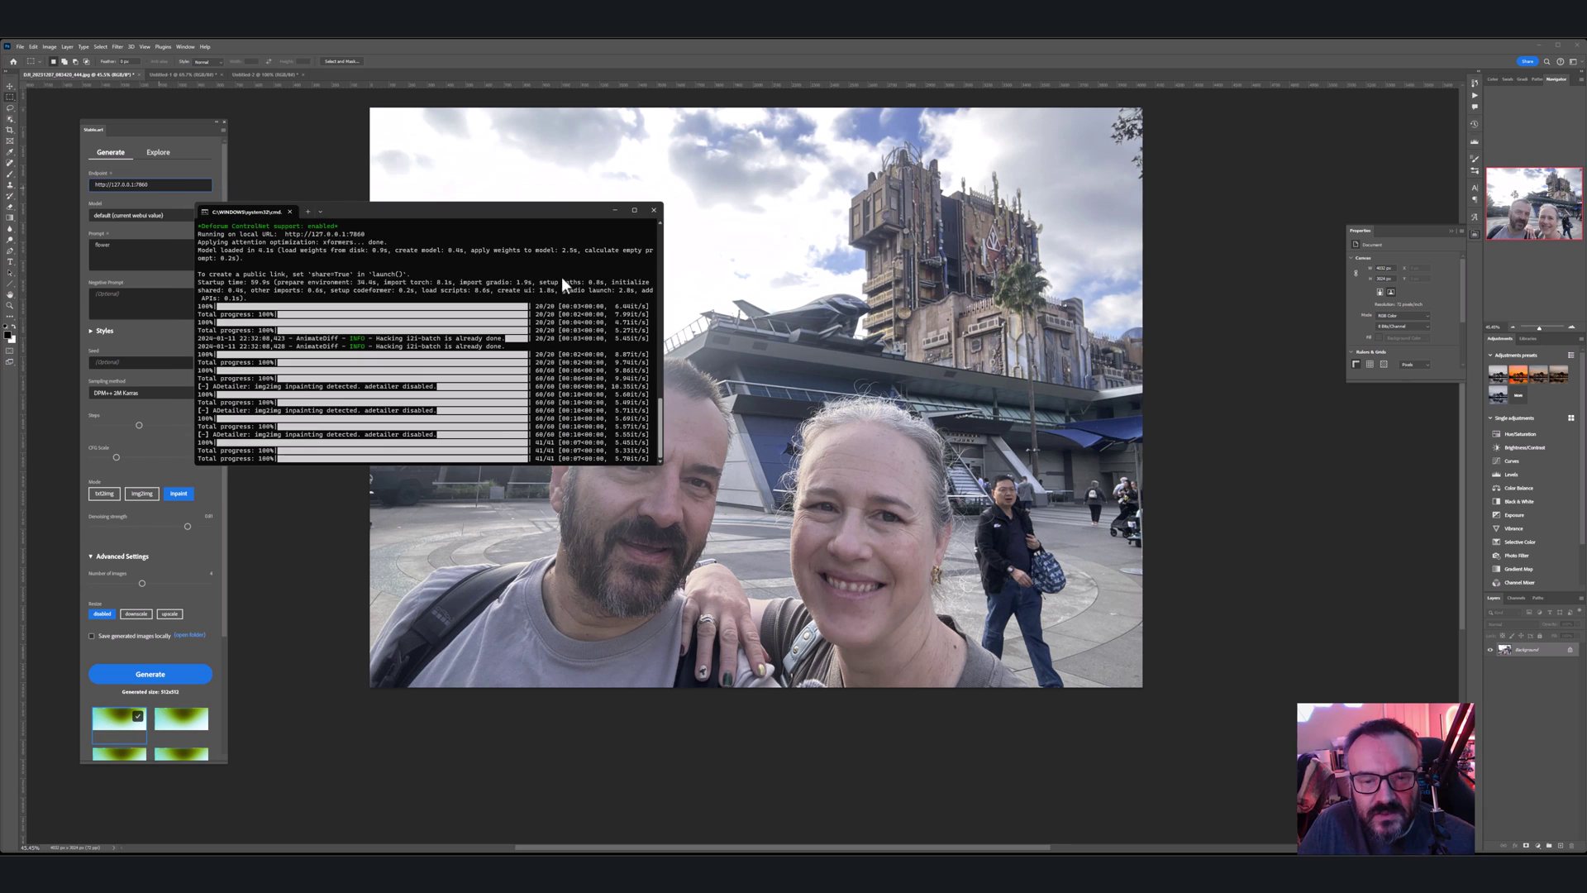
{"action": "scroll", "coordinate": [347, 323], "scroll_direction": "up", "scroll_amount": 5}
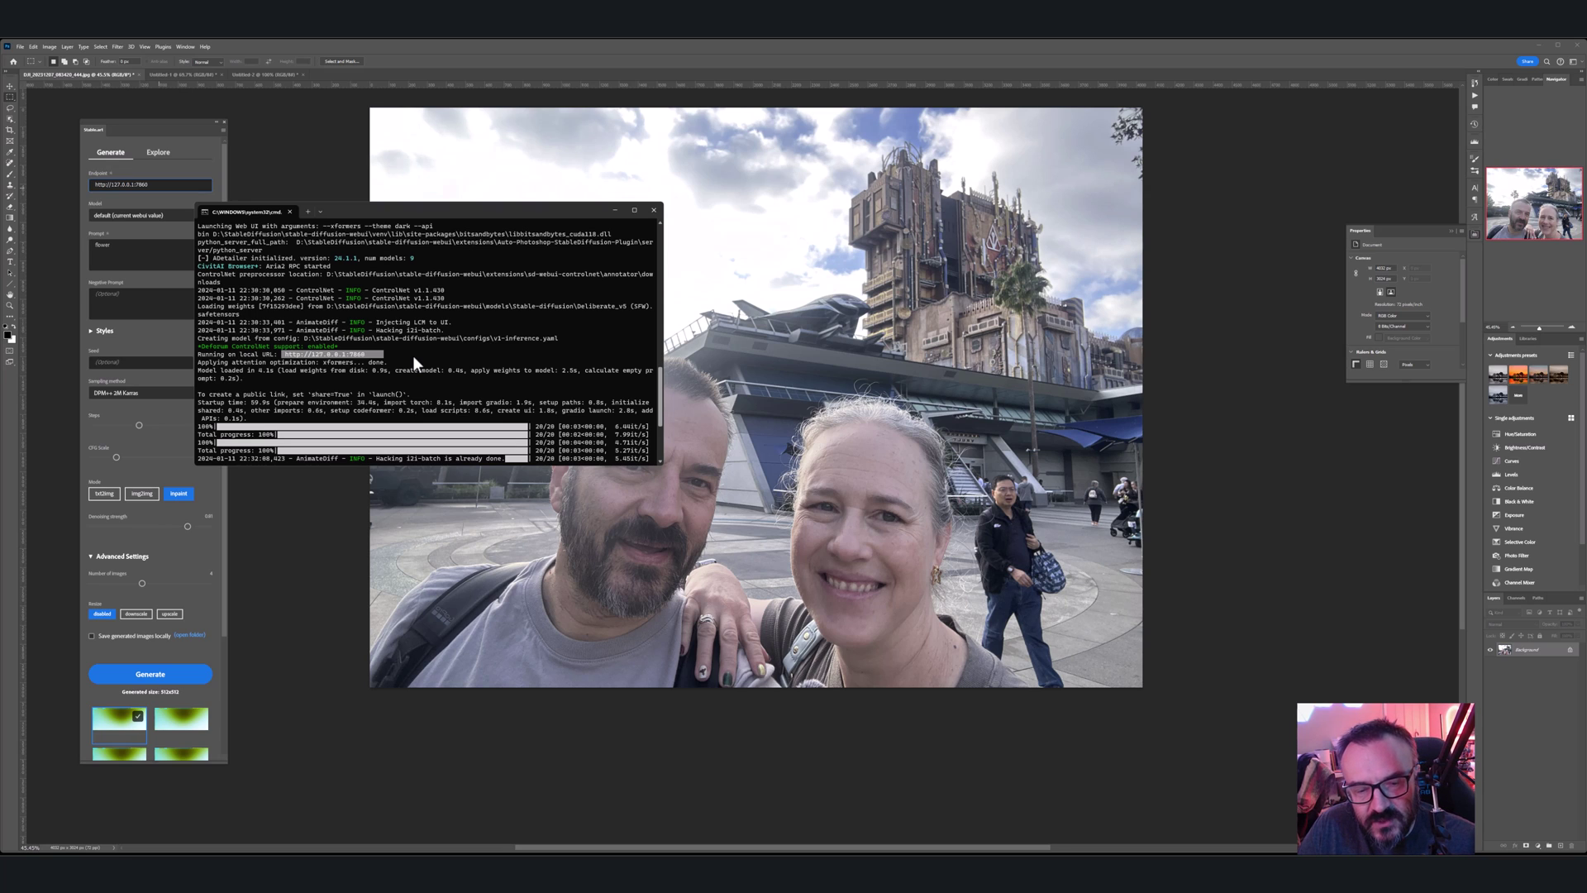
{"action": "left_click", "coordinate": [390, 356]}
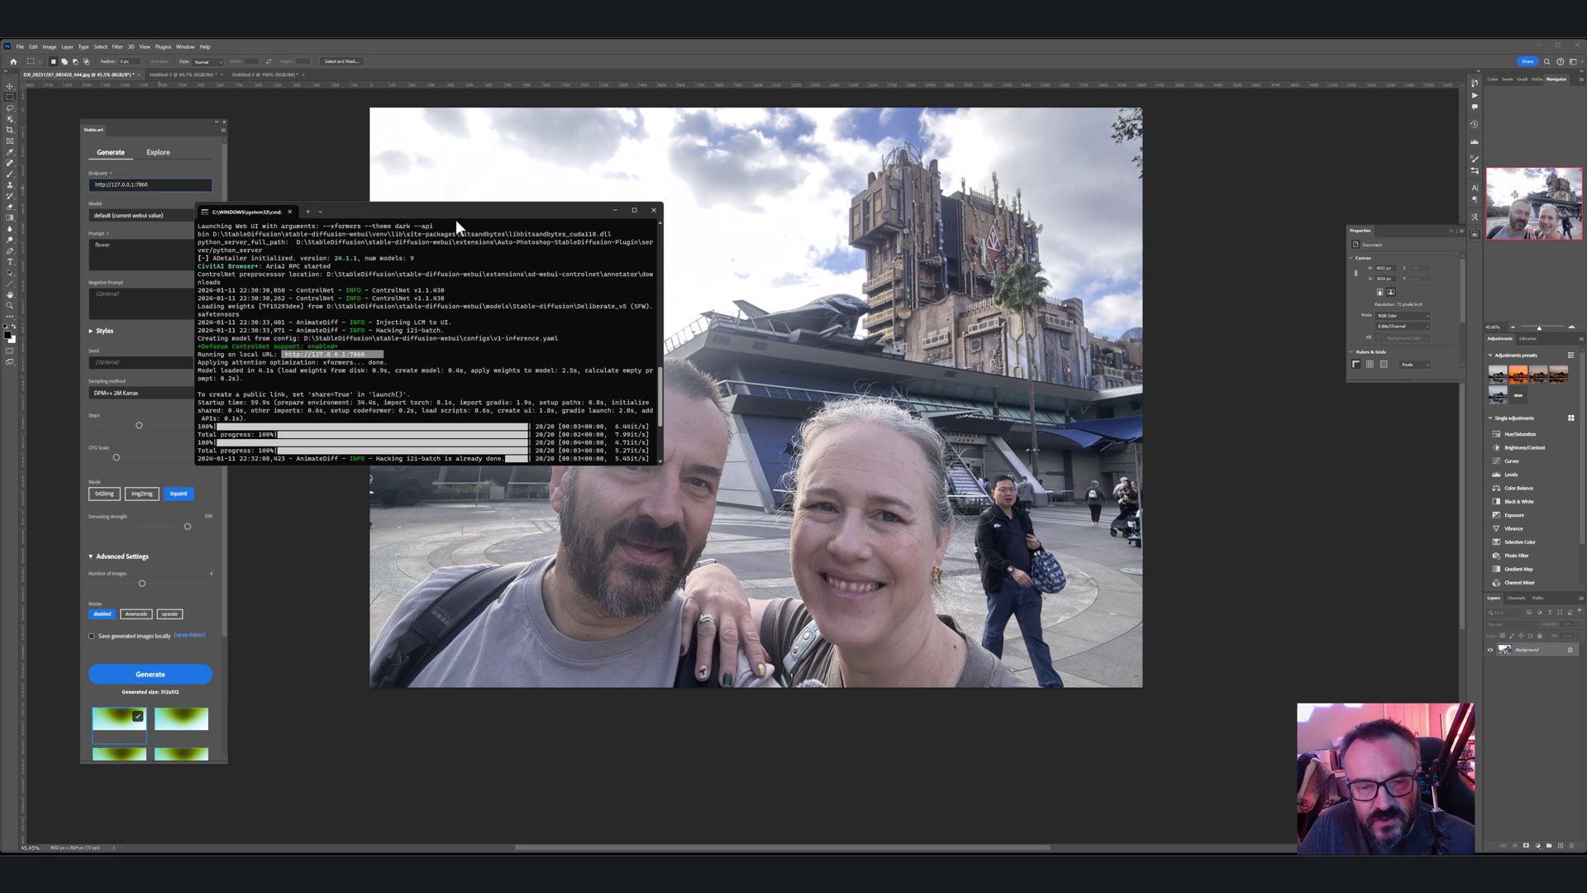
{"action": "left_click", "coordinate": [223, 142]}
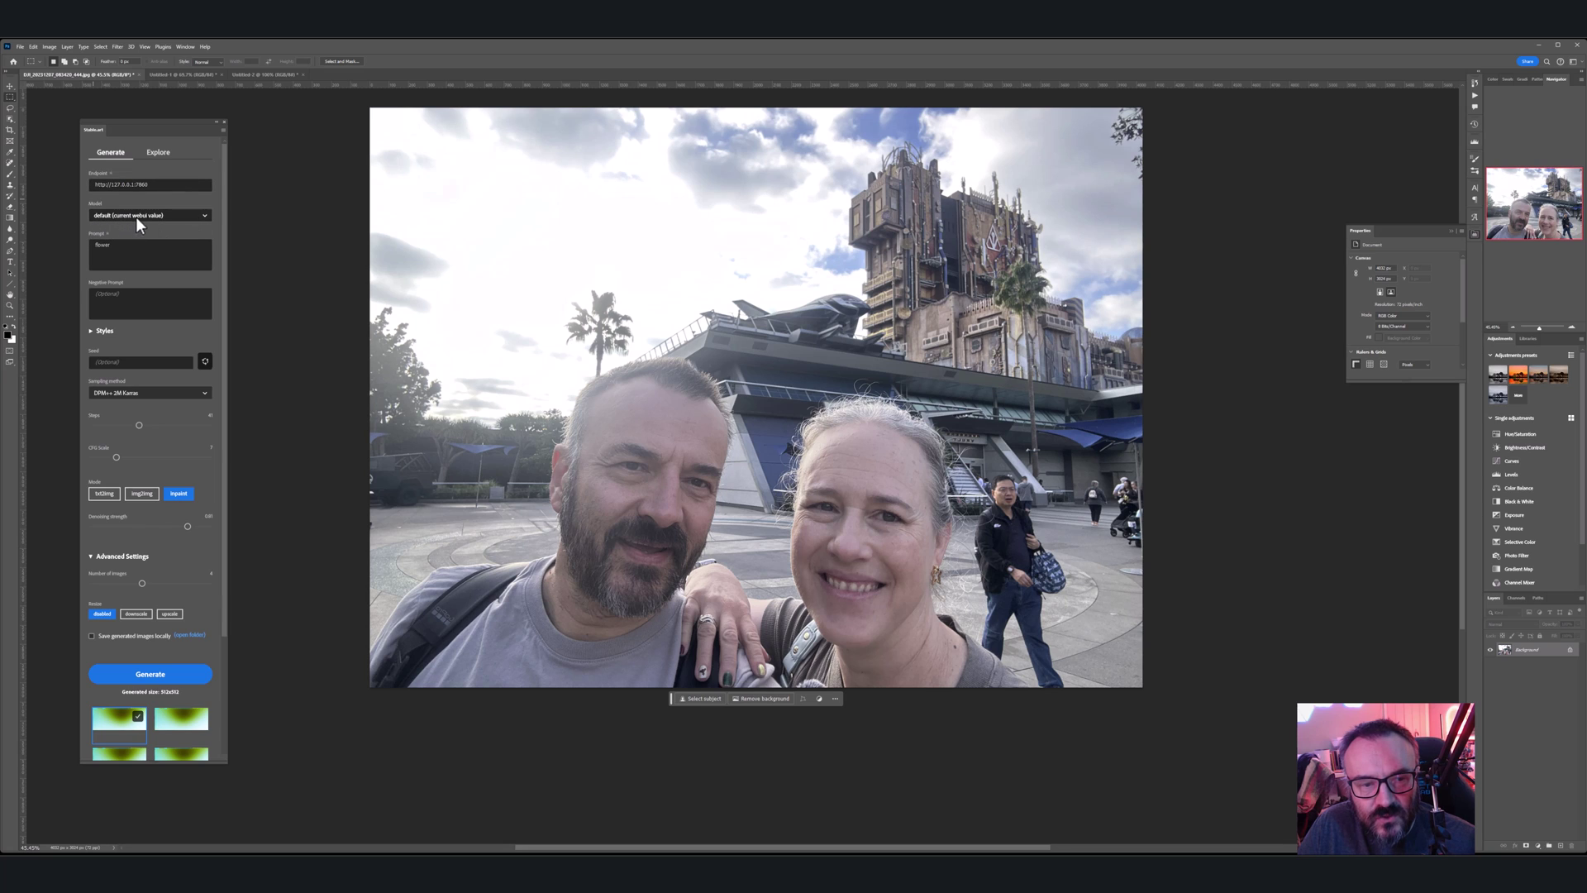
Step: View the models available in the Stable.art plugin without changing the default one
{"action": "left_click", "coordinate": [202, 217]}
{"action": "left_click", "coordinate": [212, 197]}
{"action": "left_click", "coordinate": [205, 215]}
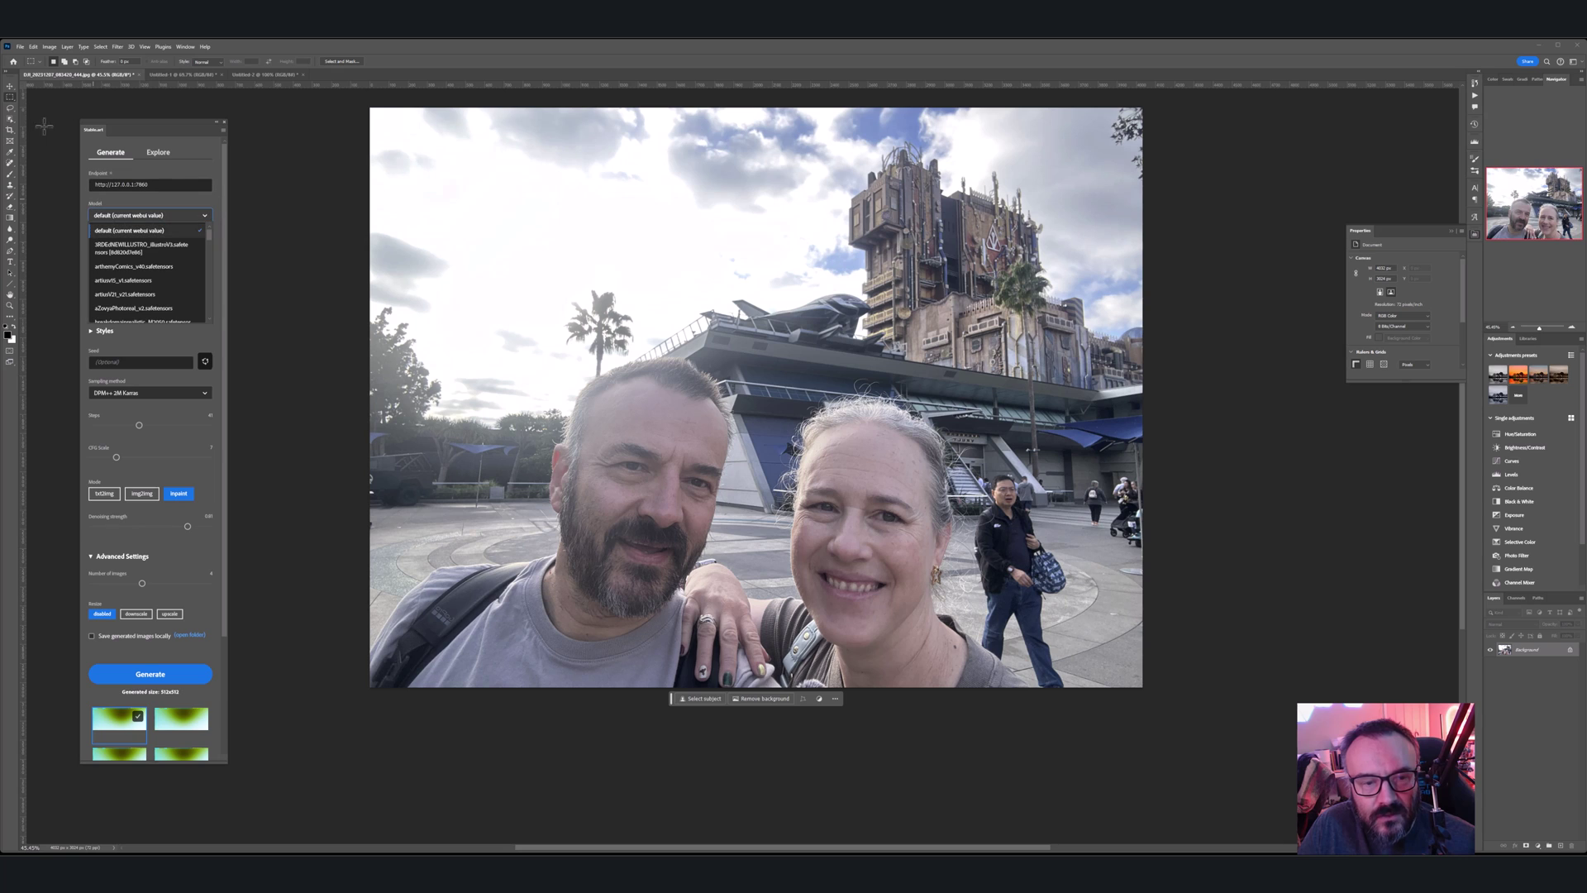
{"action": "left_click", "coordinate": [244, 137]}
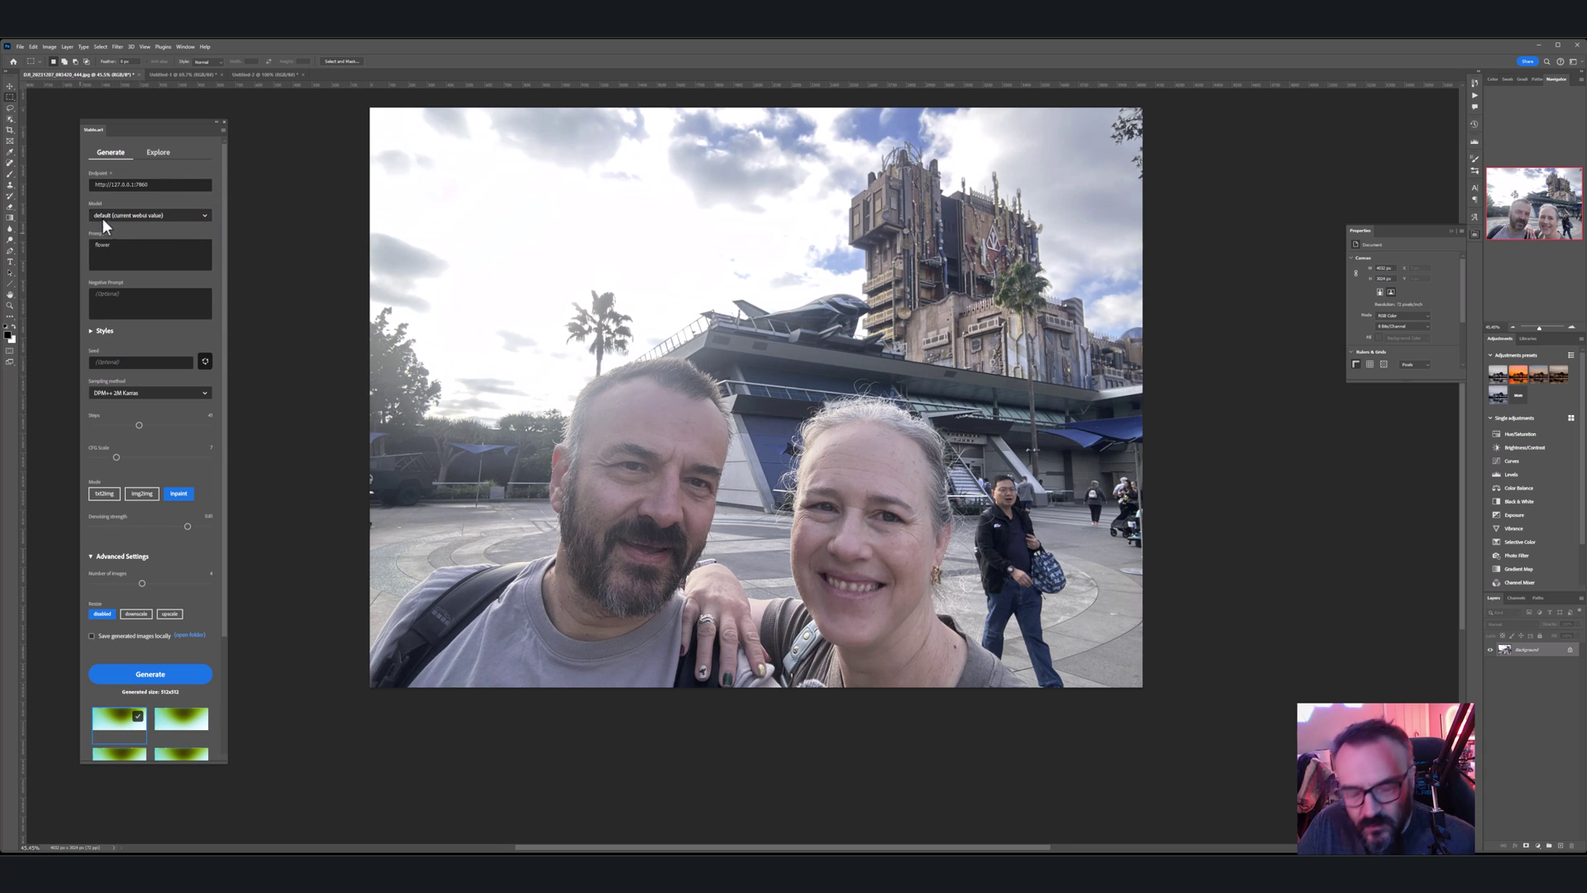
Step: Clear the prompt text in the Stable.art plugin and look through the available prompt styles
{"action": "double_click", "coordinate": [150, 253]}
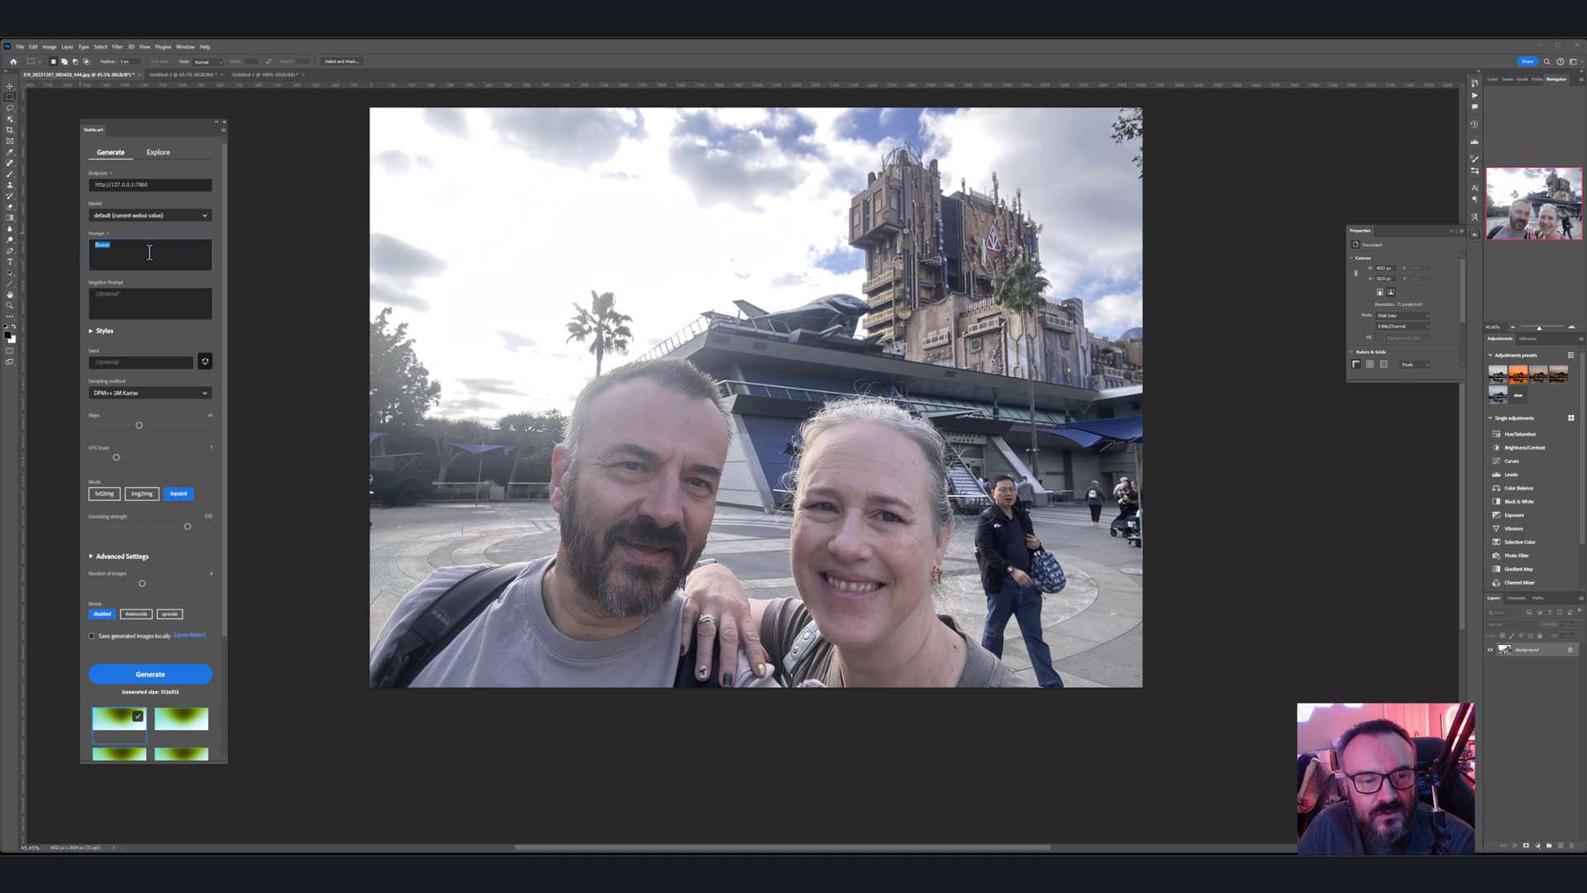
{"action": "key", "text": "BackSpace"}
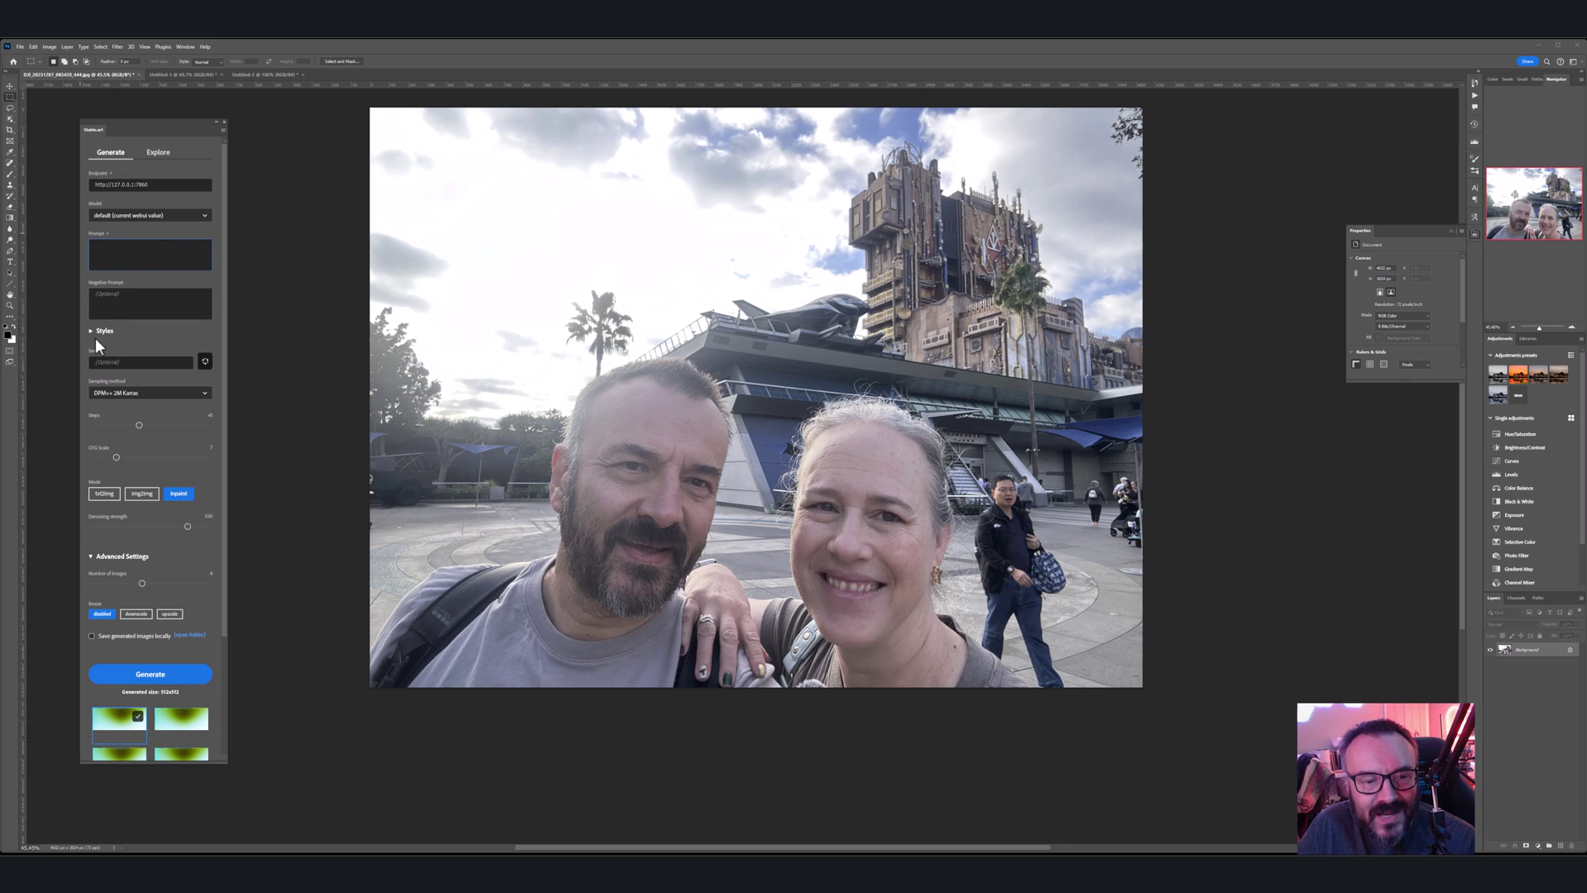
{"action": "left_click", "coordinate": [102, 315]}
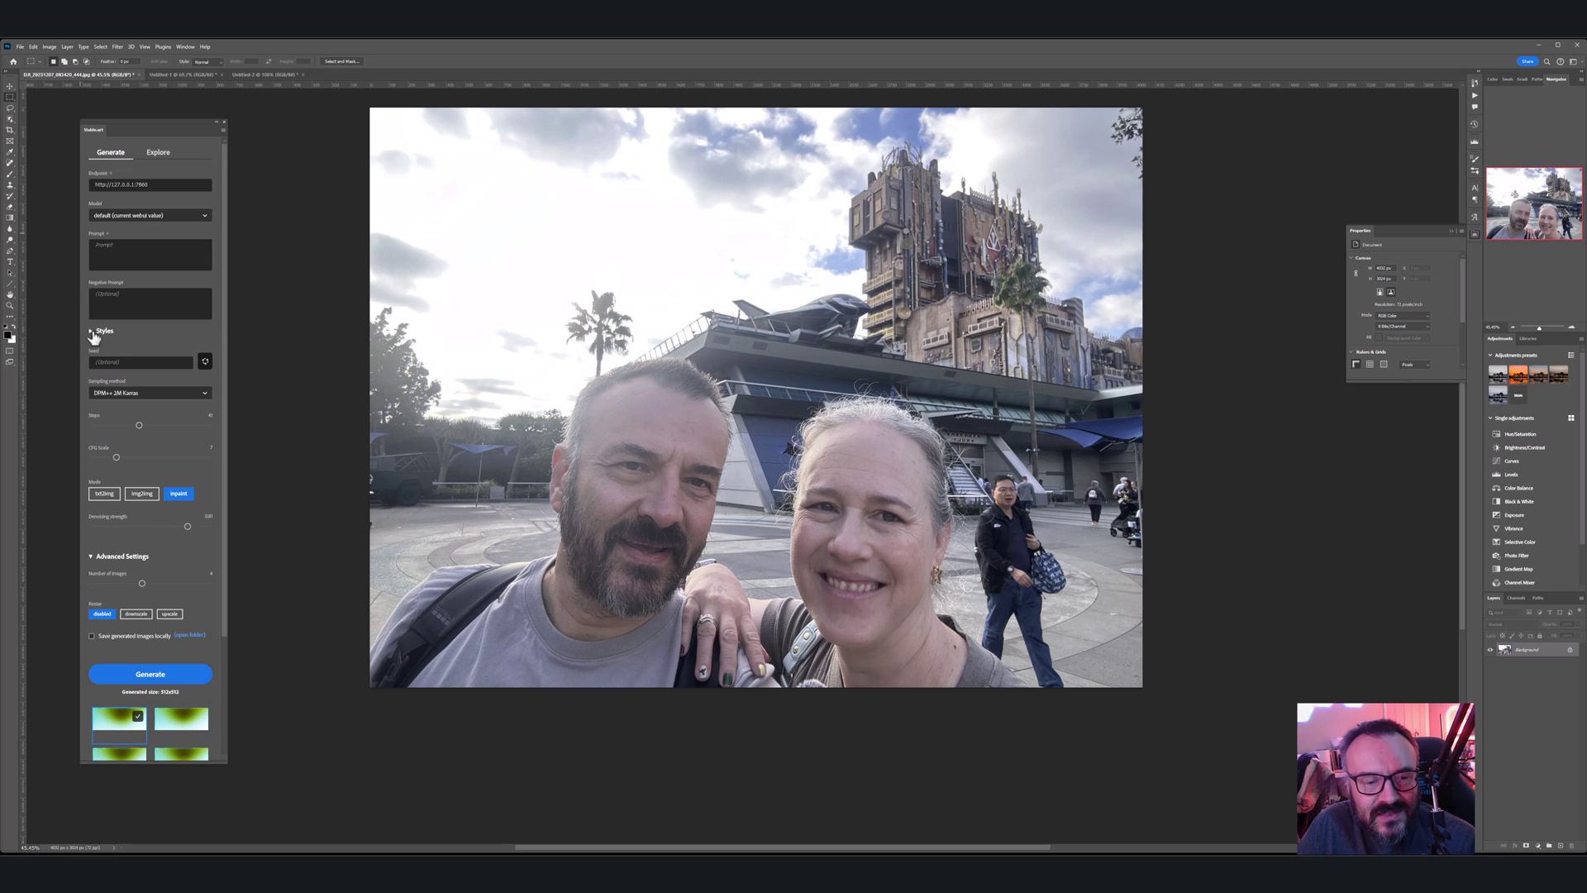
{"action": "left_click", "coordinate": [91, 331]}
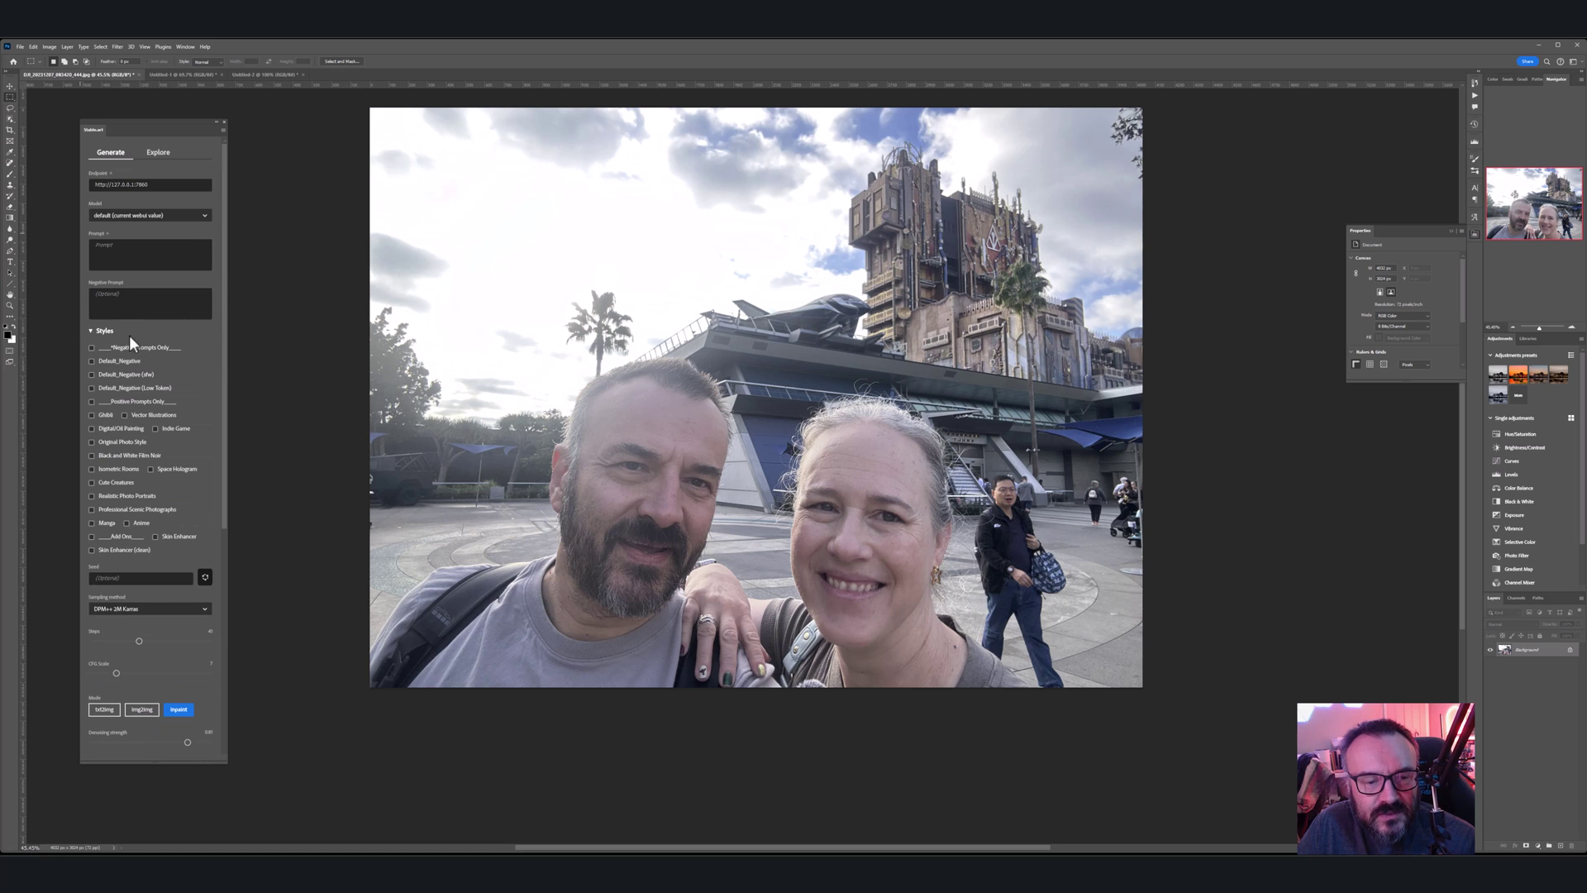
{"action": "left_click", "coordinate": [105, 332]}
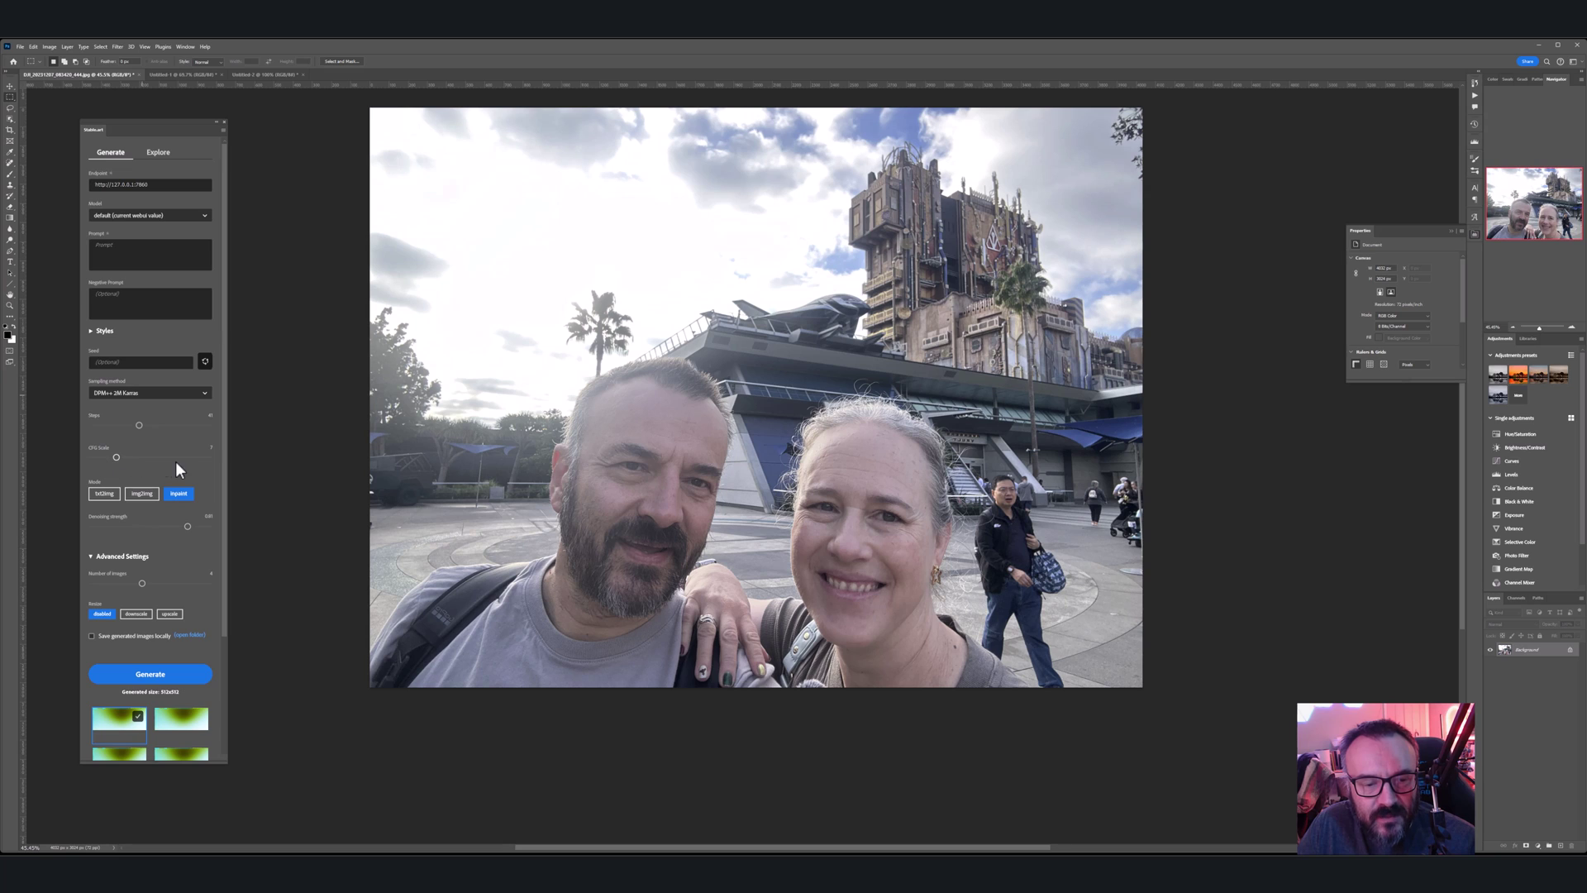
Step: Switch the generation mode to txt2img, and review and collapse the Advanced Settings
{"action": "left_click", "coordinate": [113, 486]}
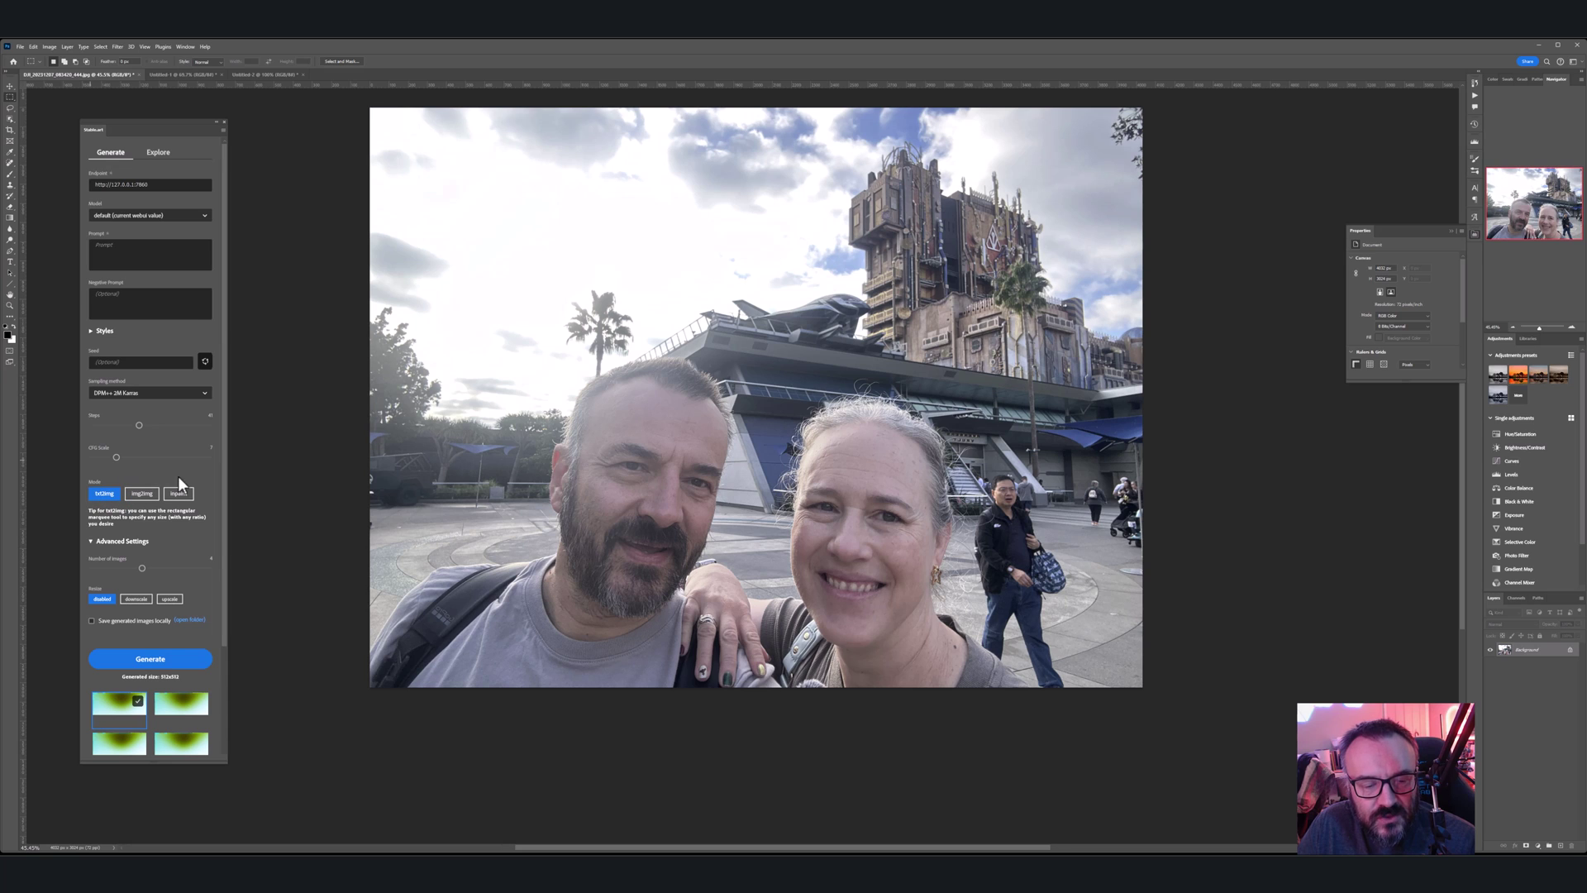
{"action": "left_click", "coordinate": [99, 542]}
{"action": "left_click", "coordinate": [99, 542]}
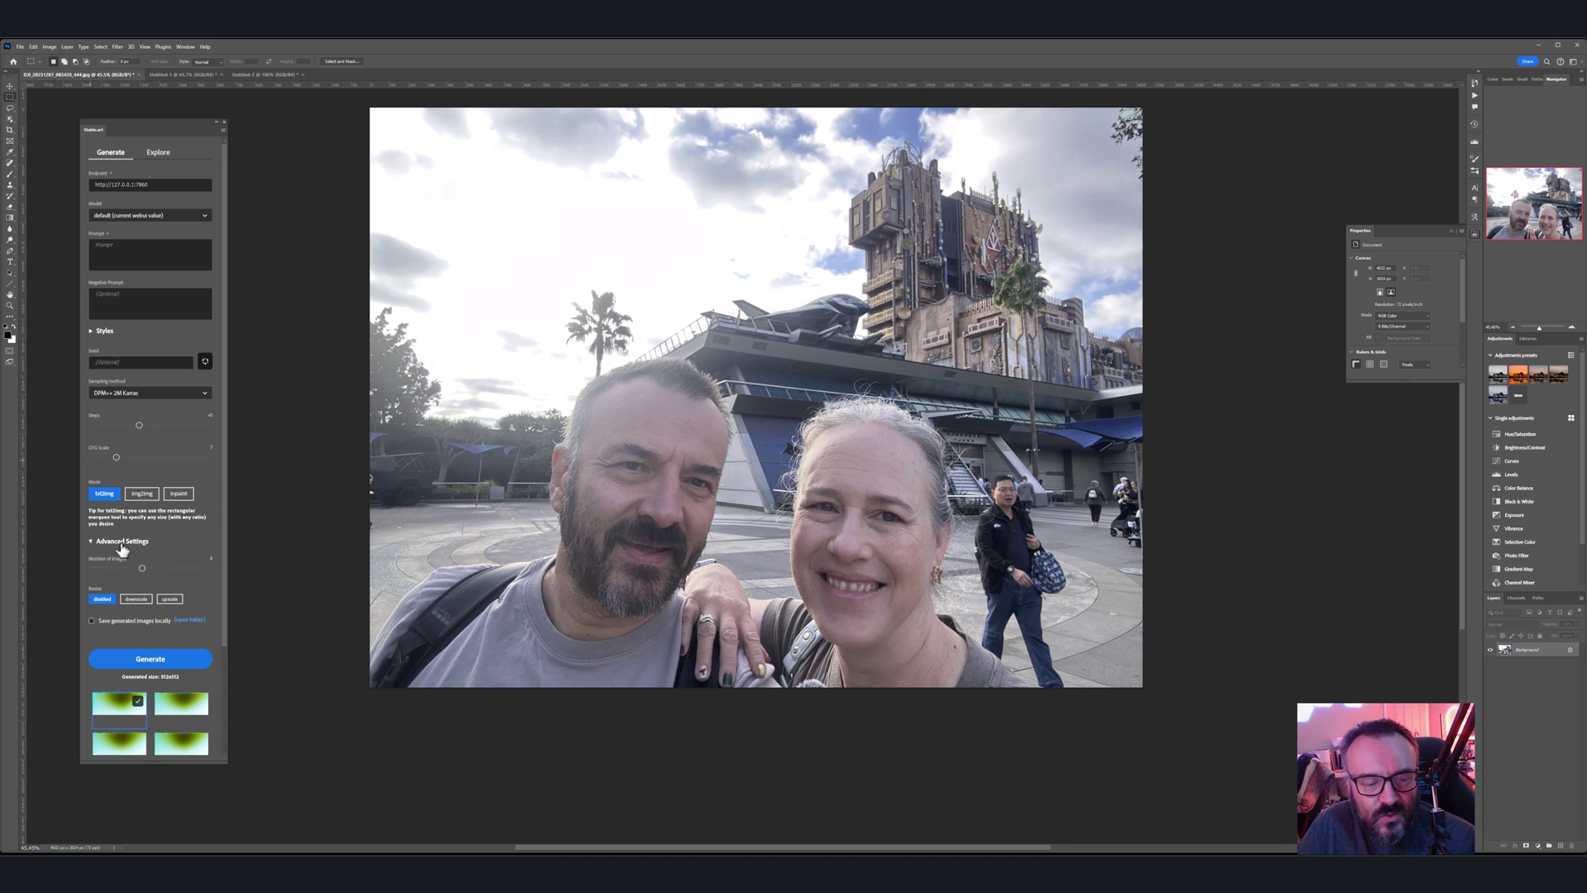
{"action": "left_click", "coordinate": [91, 540]}
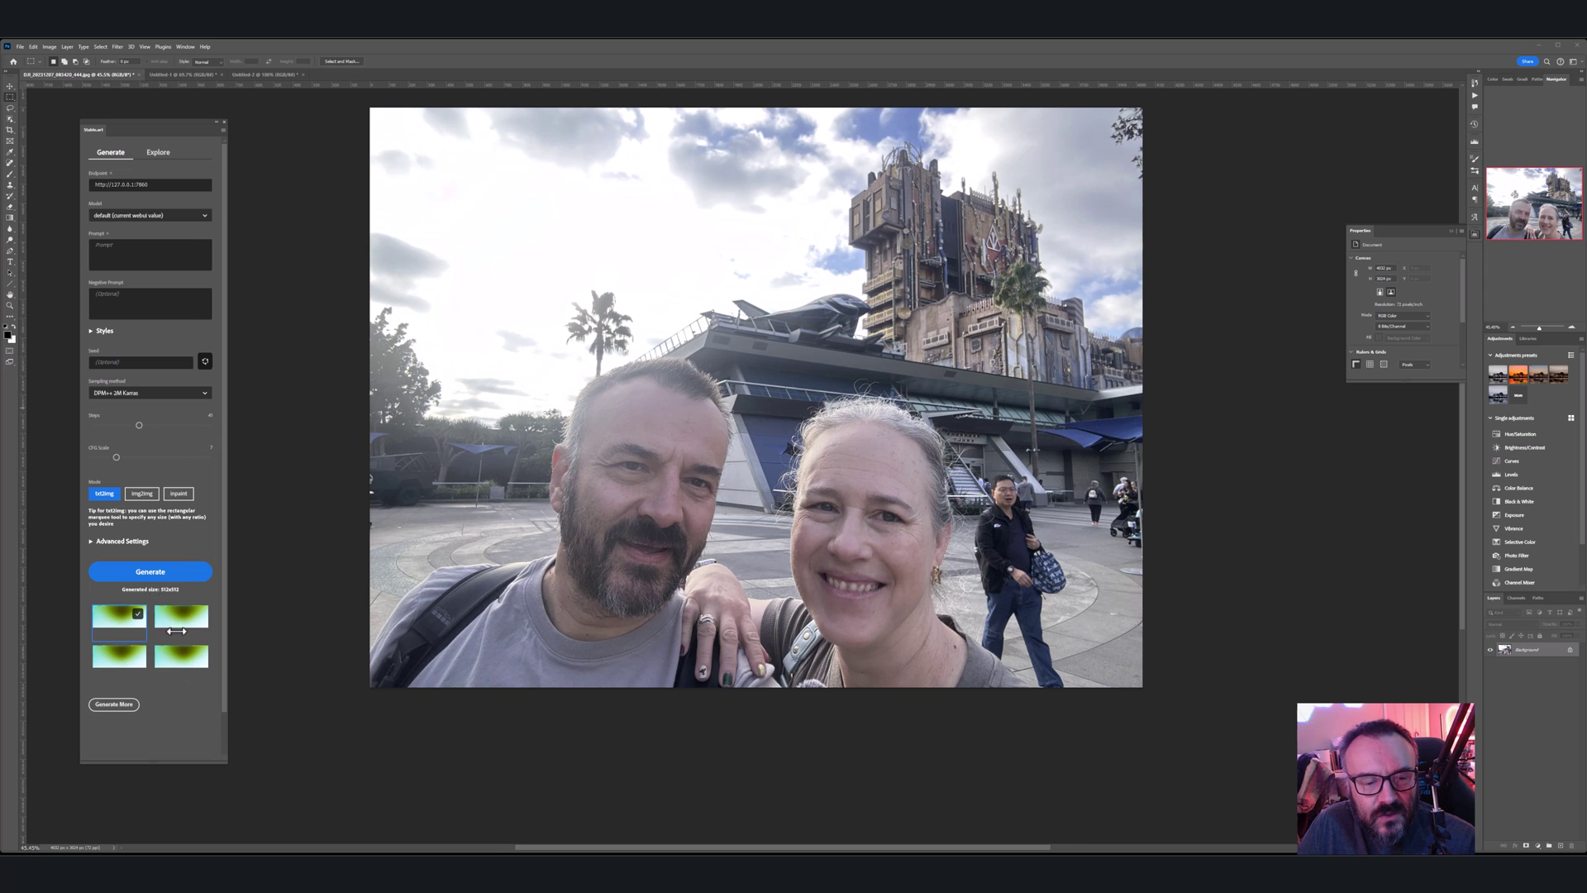
{"action": "left_click", "coordinate": [105, 541]}
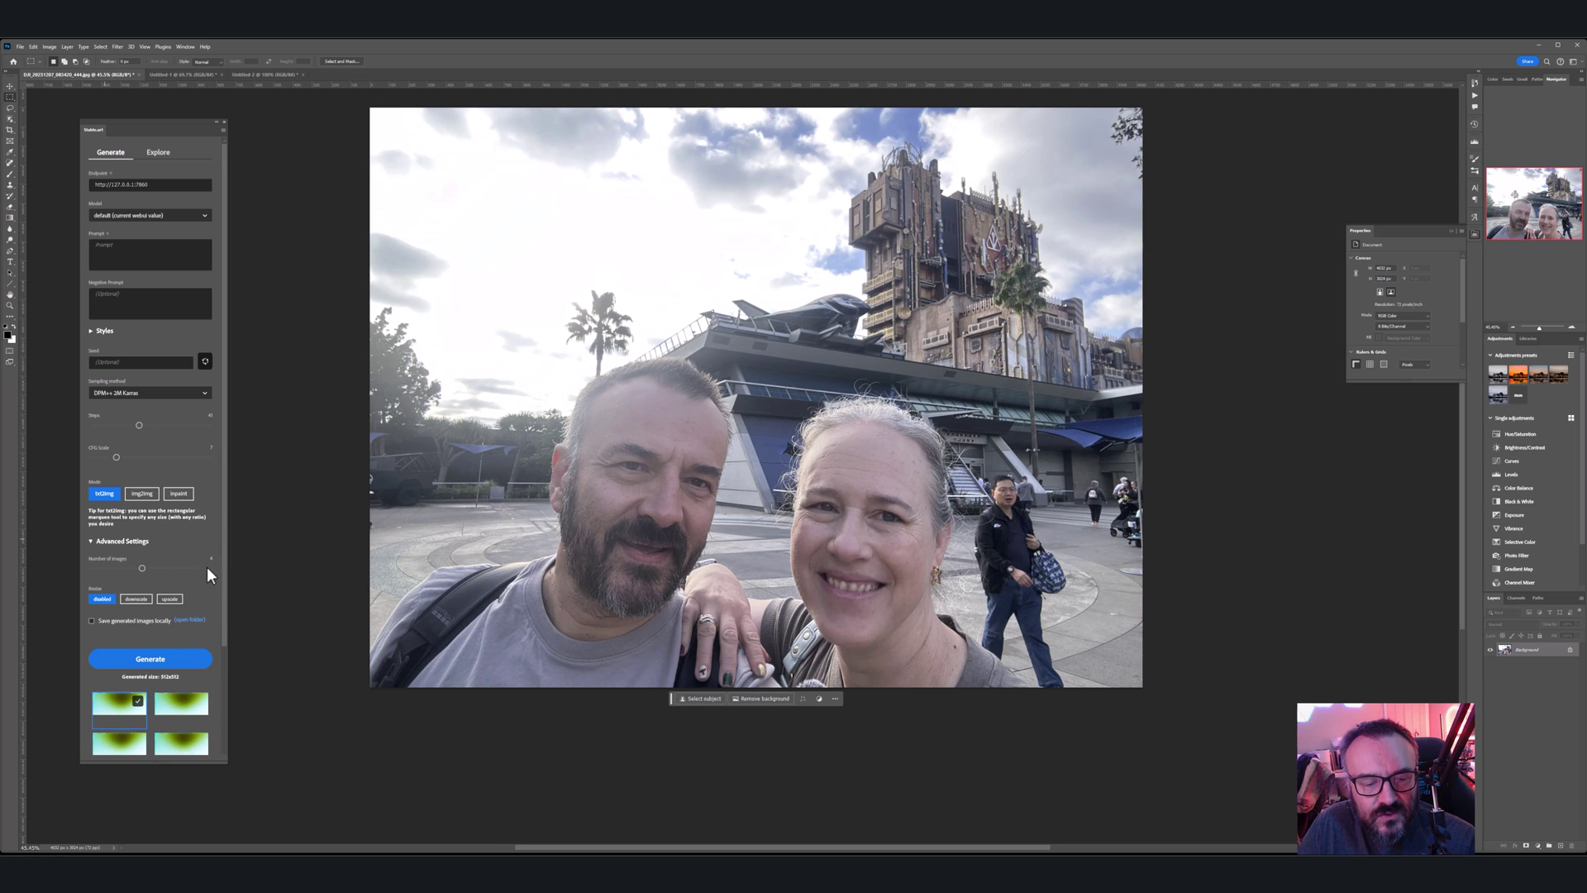
{"action": "left_click", "coordinate": [117, 543]}
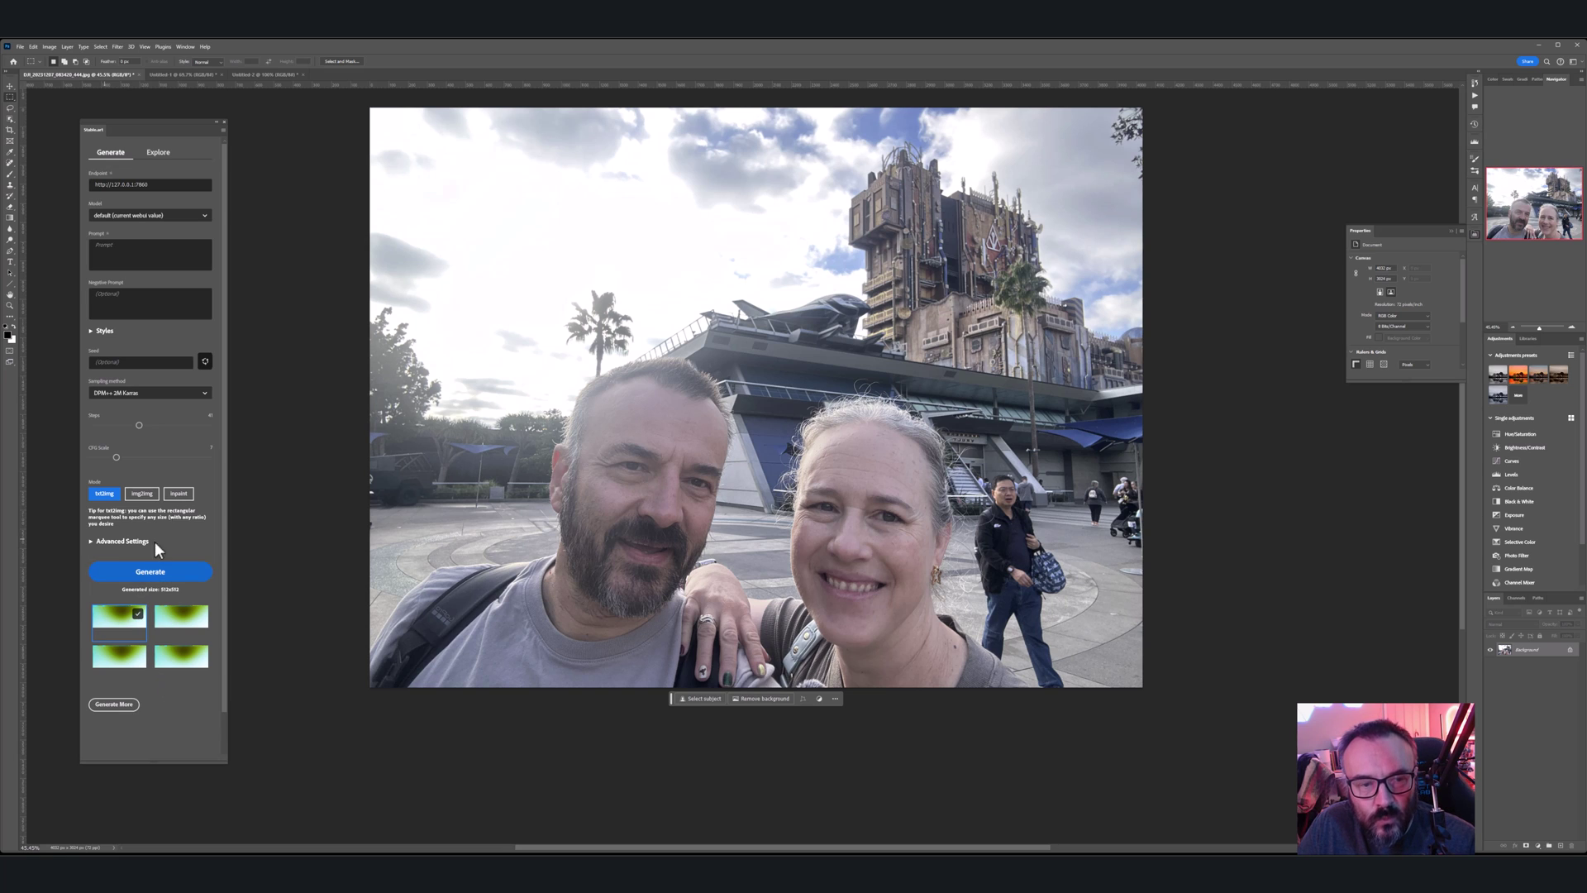
{"action": "left_click_drag", "start_coordinate": [143, 128], "coordinate": [152, 121]}
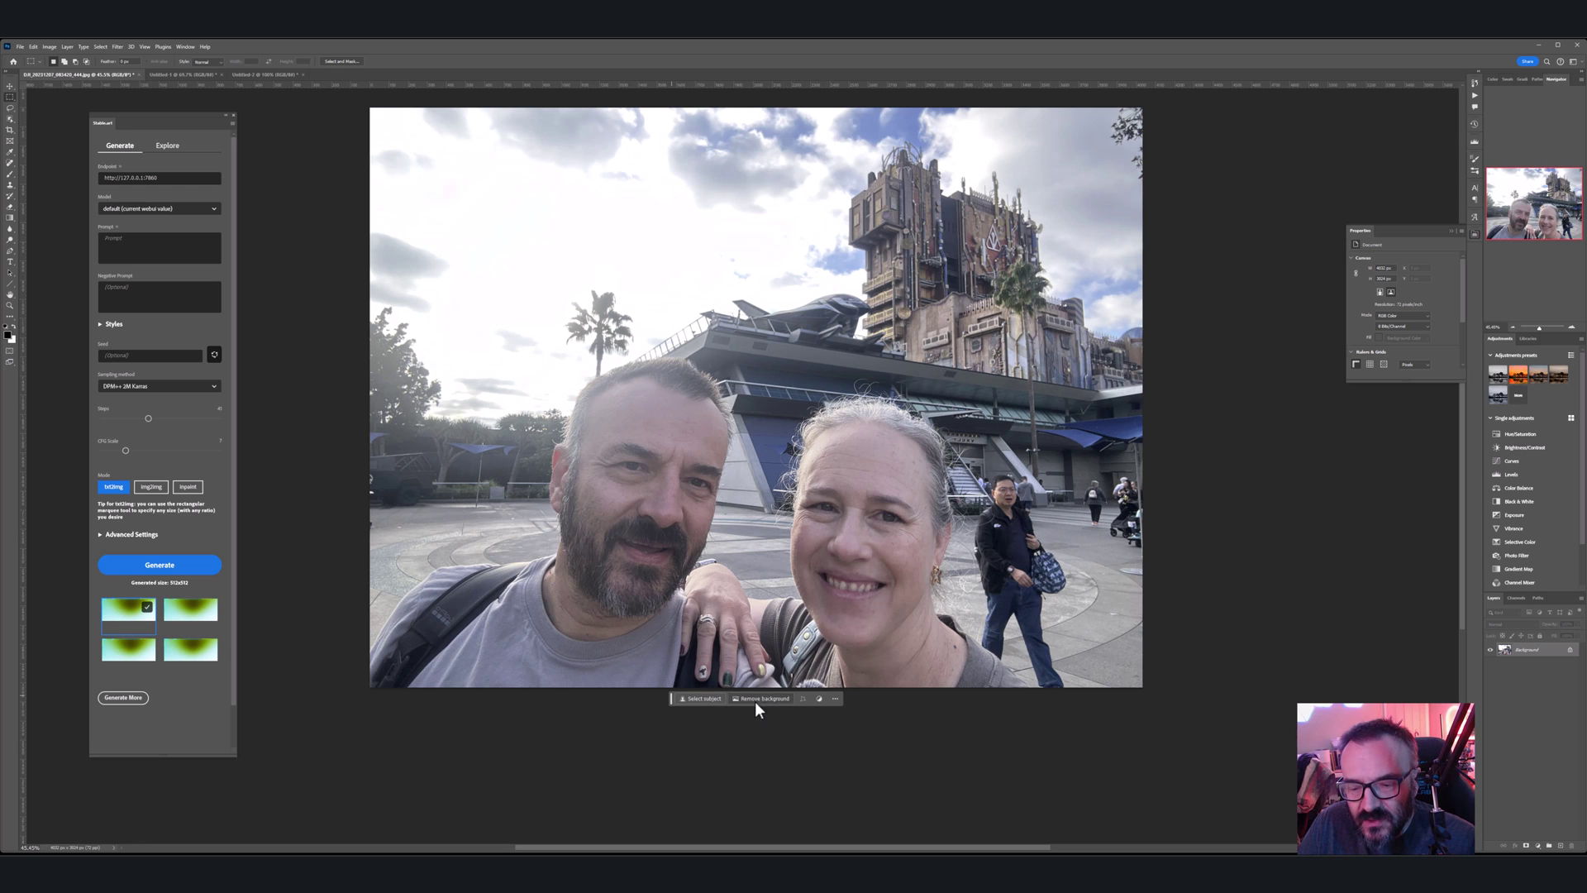
Step: Draw a freehand lasso selection over the sky and building roof in the photo, and deselect it
{"action": "left_click", "coordinate": [11, 109]}
{"action": "mouse_move", "coordinate": [571, 241]}
{"action": "left_mouse_down"}
{"action": "mouse_move", "coordinate": [538, 376]}
{"action": "mouse_move", "coordinate": [711, 302]}
{"action": "mouse_move", "coordinate": [579, 236]}
{"action": "left_mouse_up"}
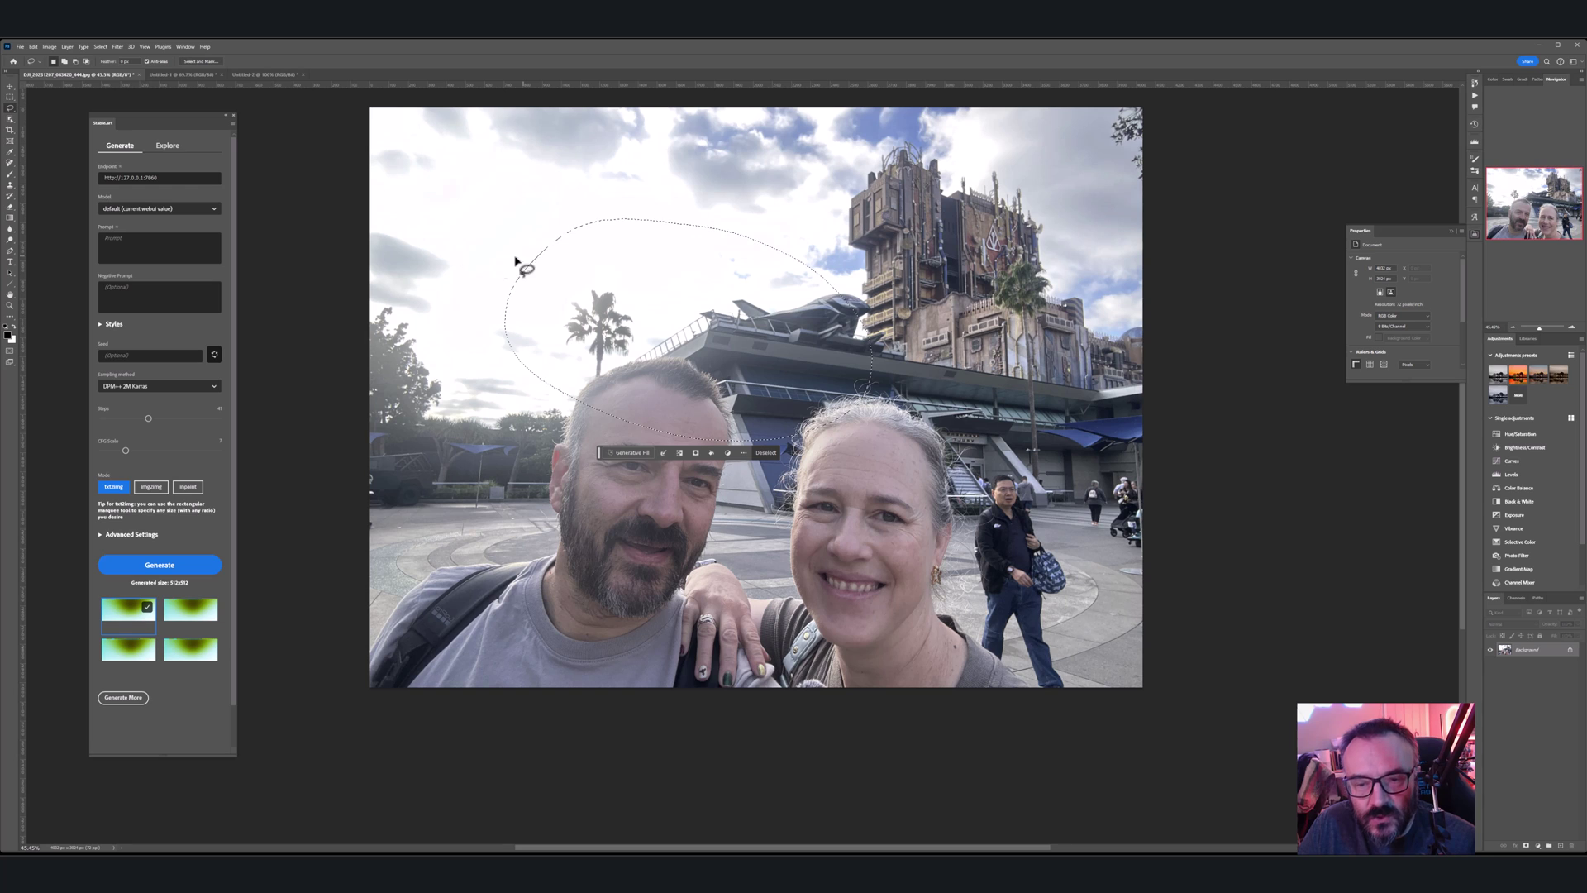
{"action": "left_click", "coordinate": [297, 263]}
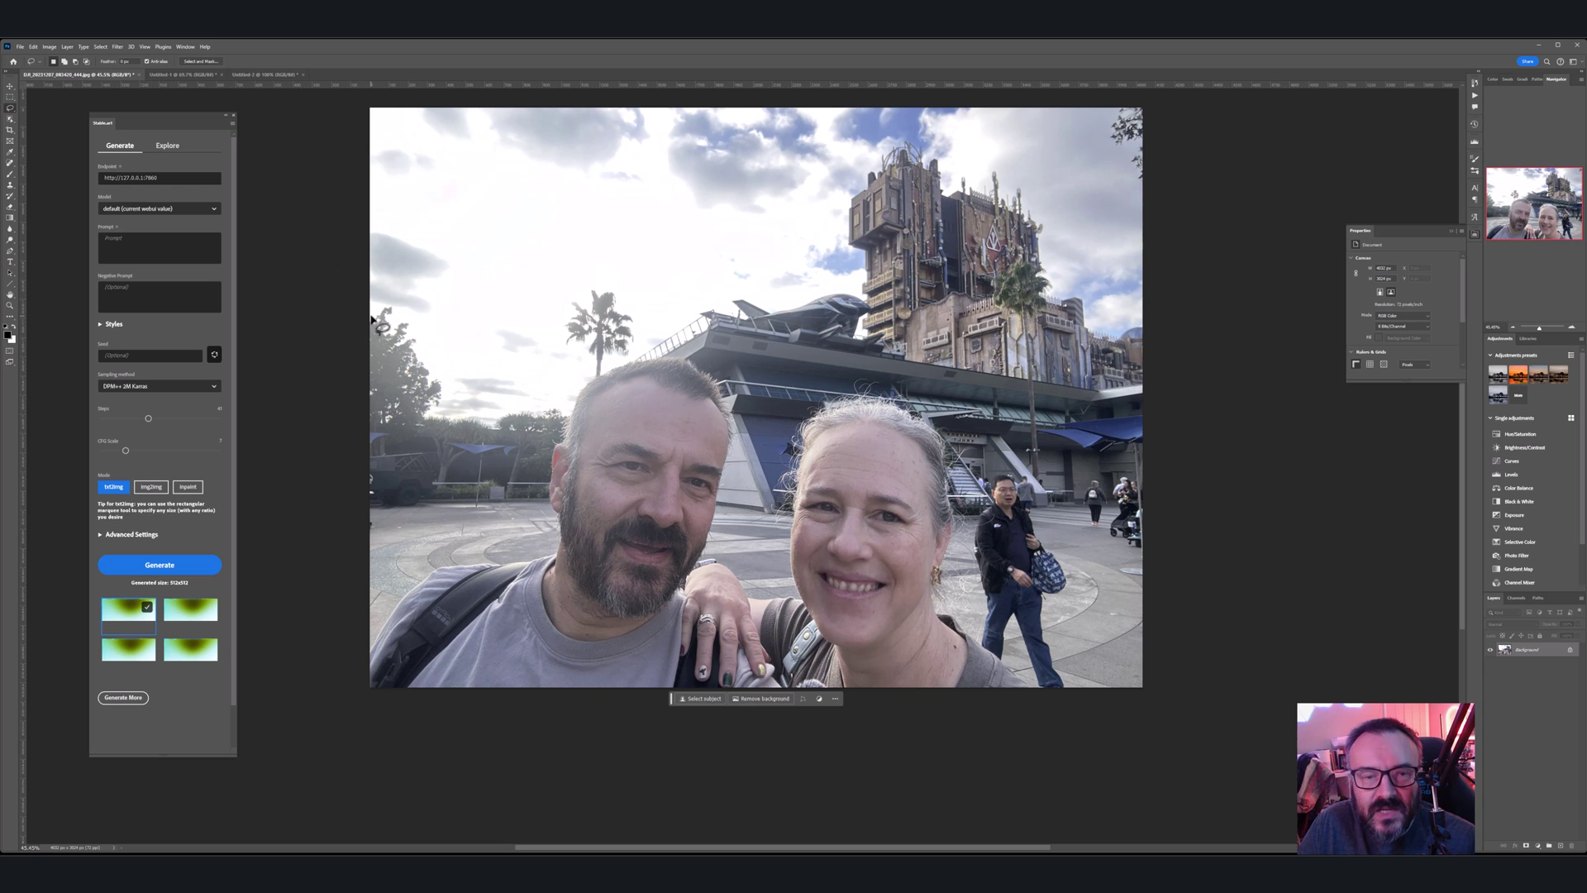
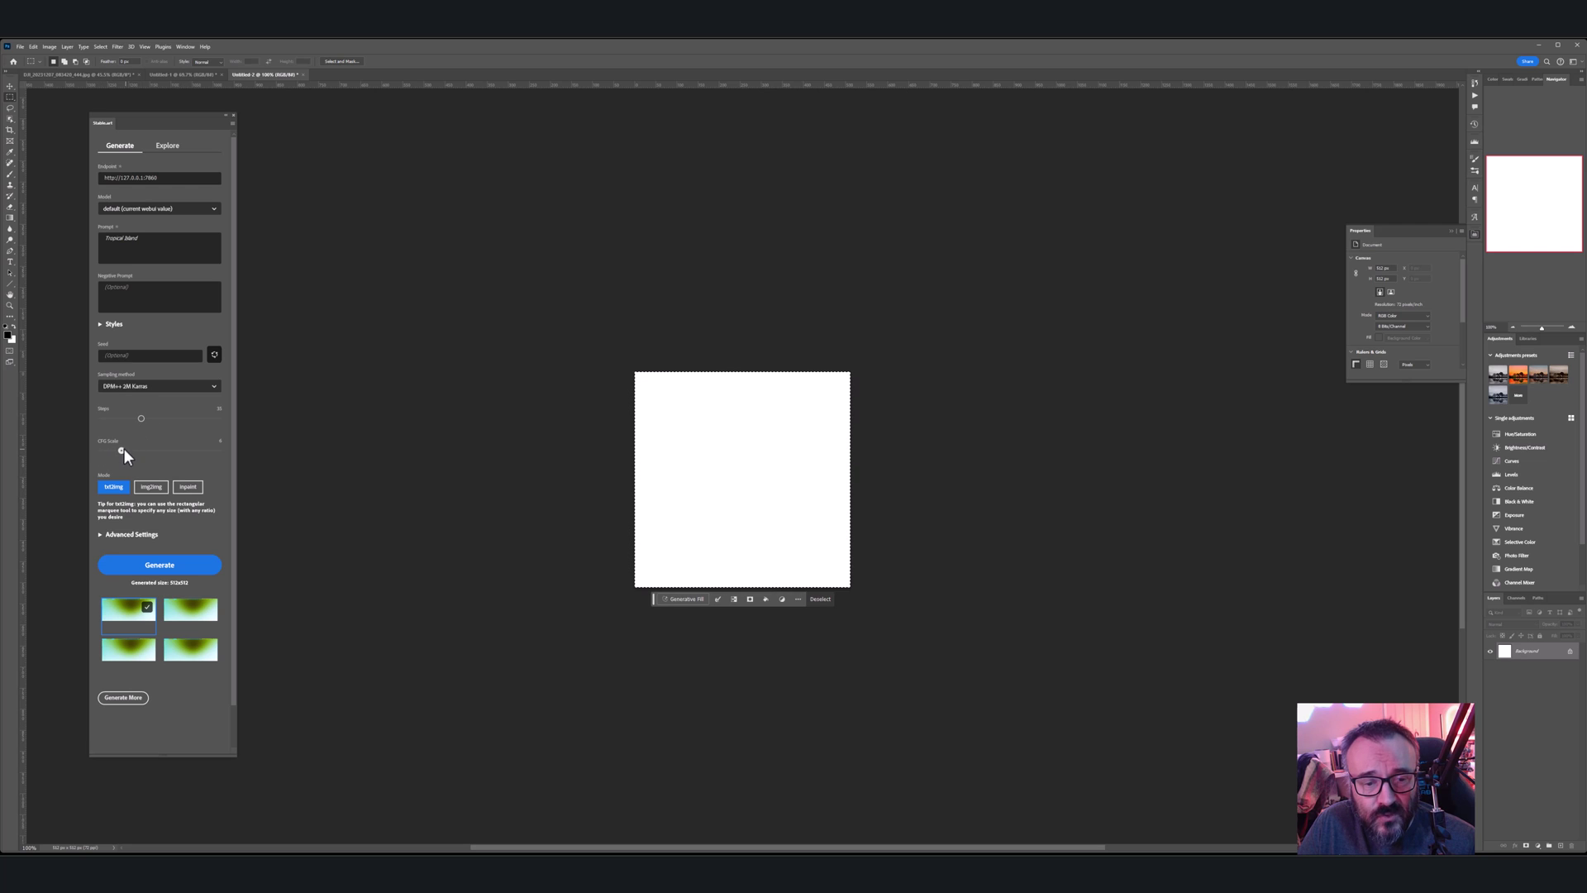
Step: Generate the tropical island images in Stable.art with a CFG scale of 7, checking progress in the web UI's command window before returning to Photoshop
{"action": "left_click_drag", "start_coordinate": [126, 449], "coordinate": [123, 449]}
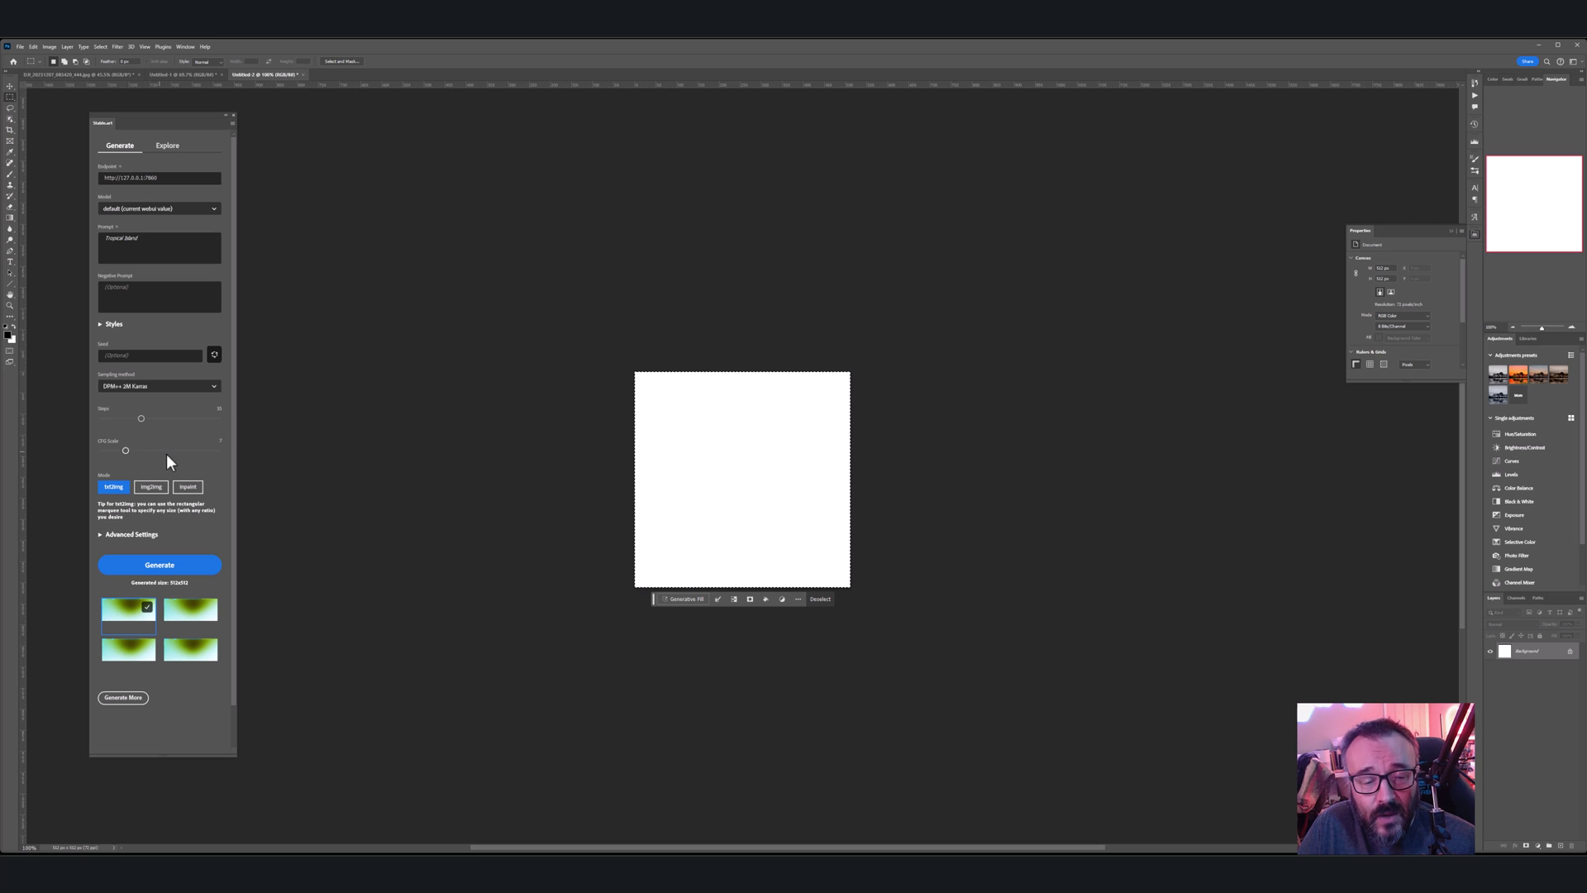
{"action": "left_click", "coordinate": [169, 566]}
{"action": "key", "text": "alt+Tab"}
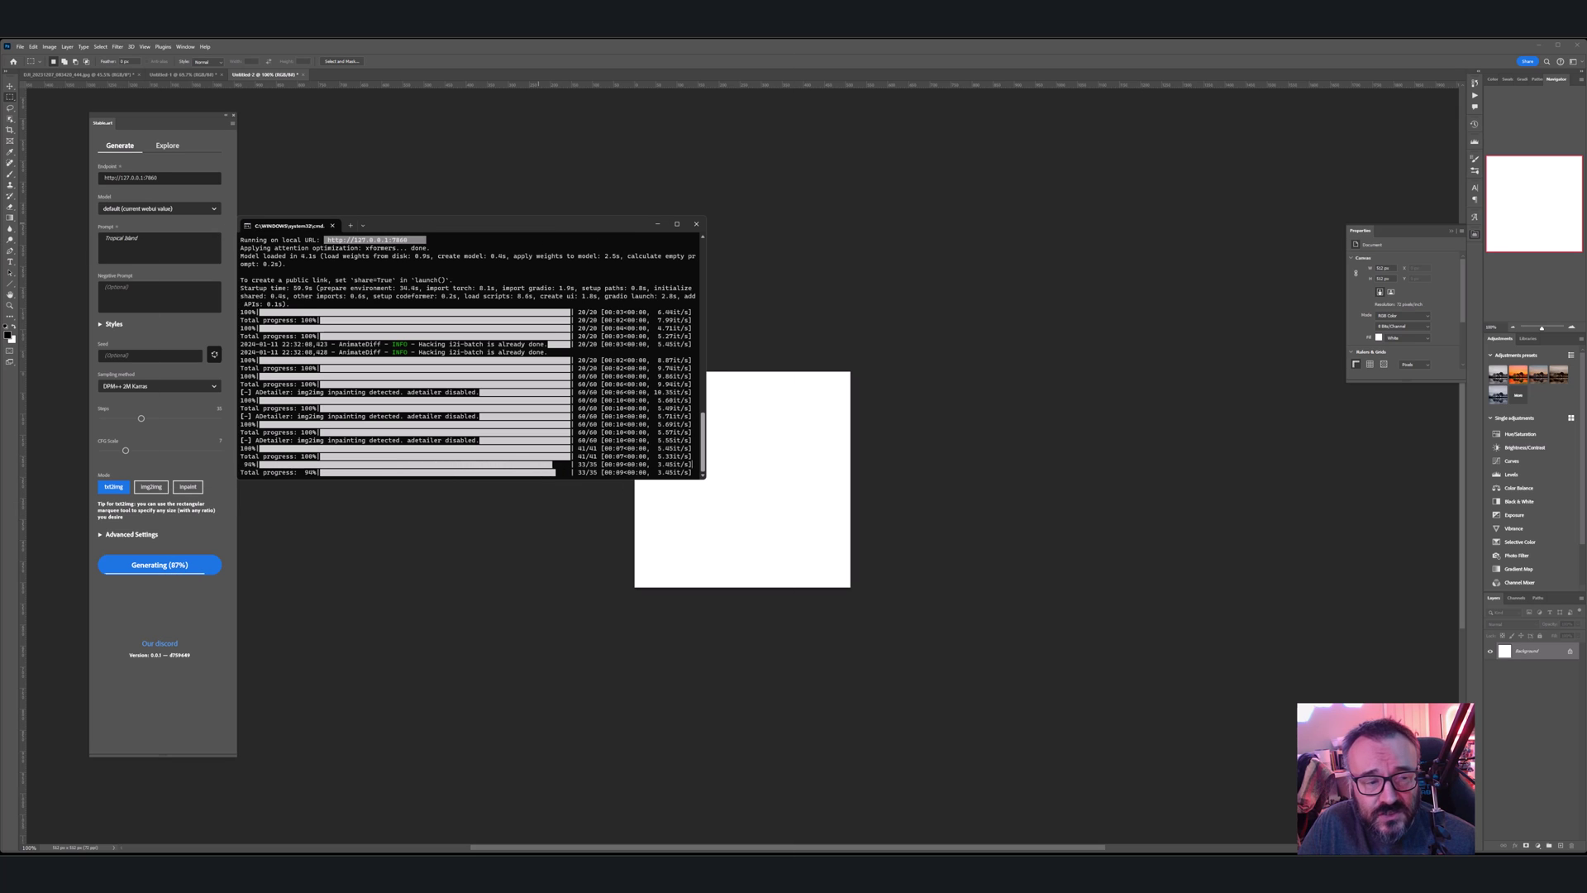
{"action": "key", "text": "alt+Tab"}
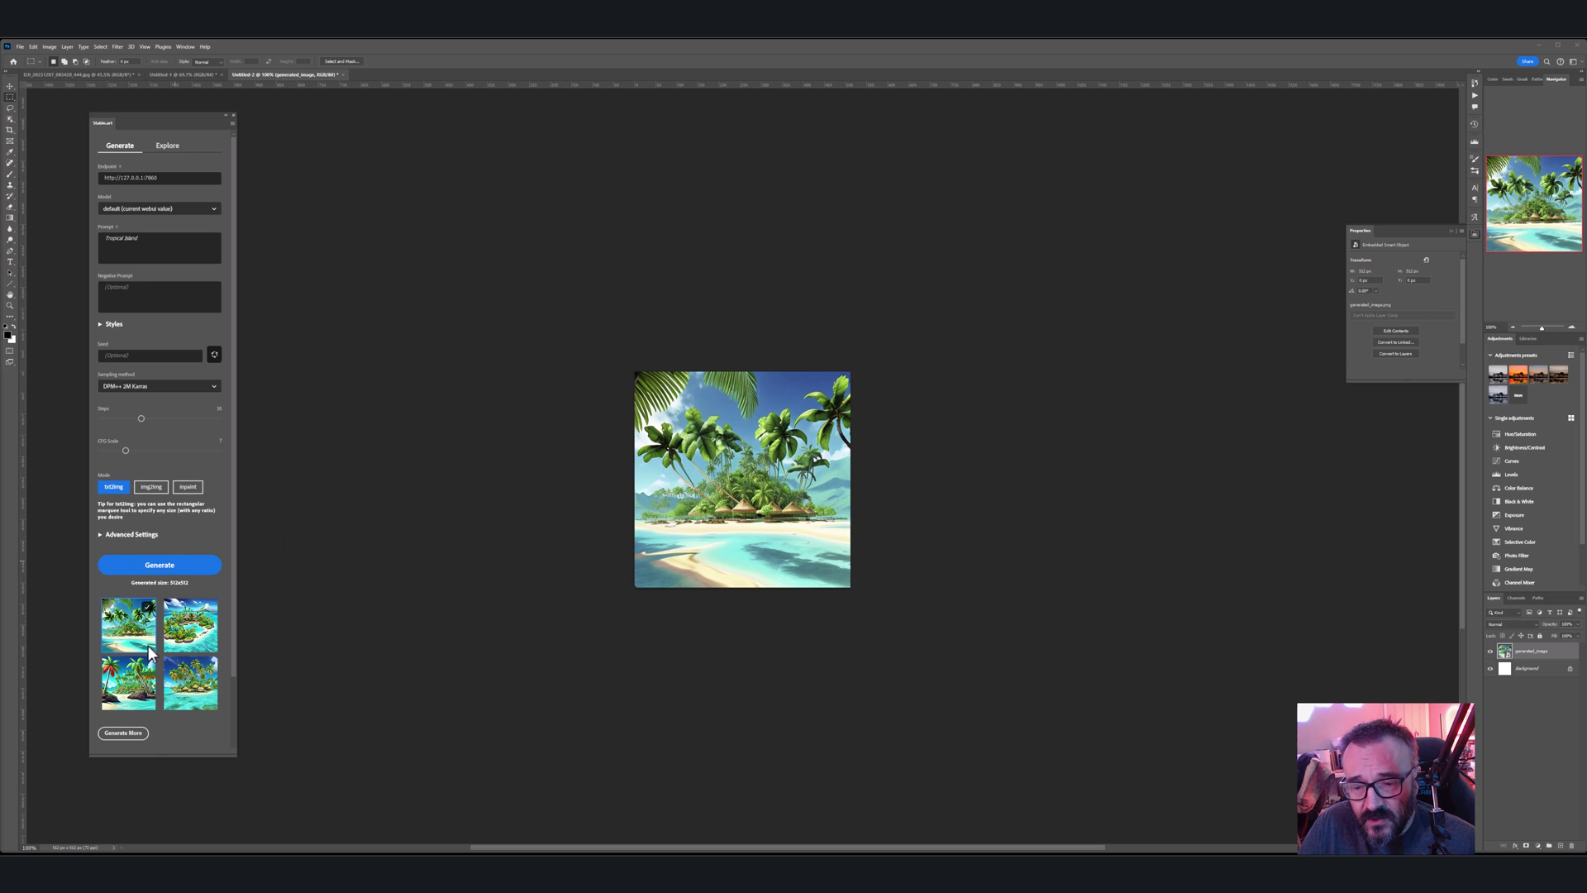
Step: Preview the generated island variations on the canvas and keep the aerial view with the lagoon
{"action": "left_click", "coordinate": [190, 636]}
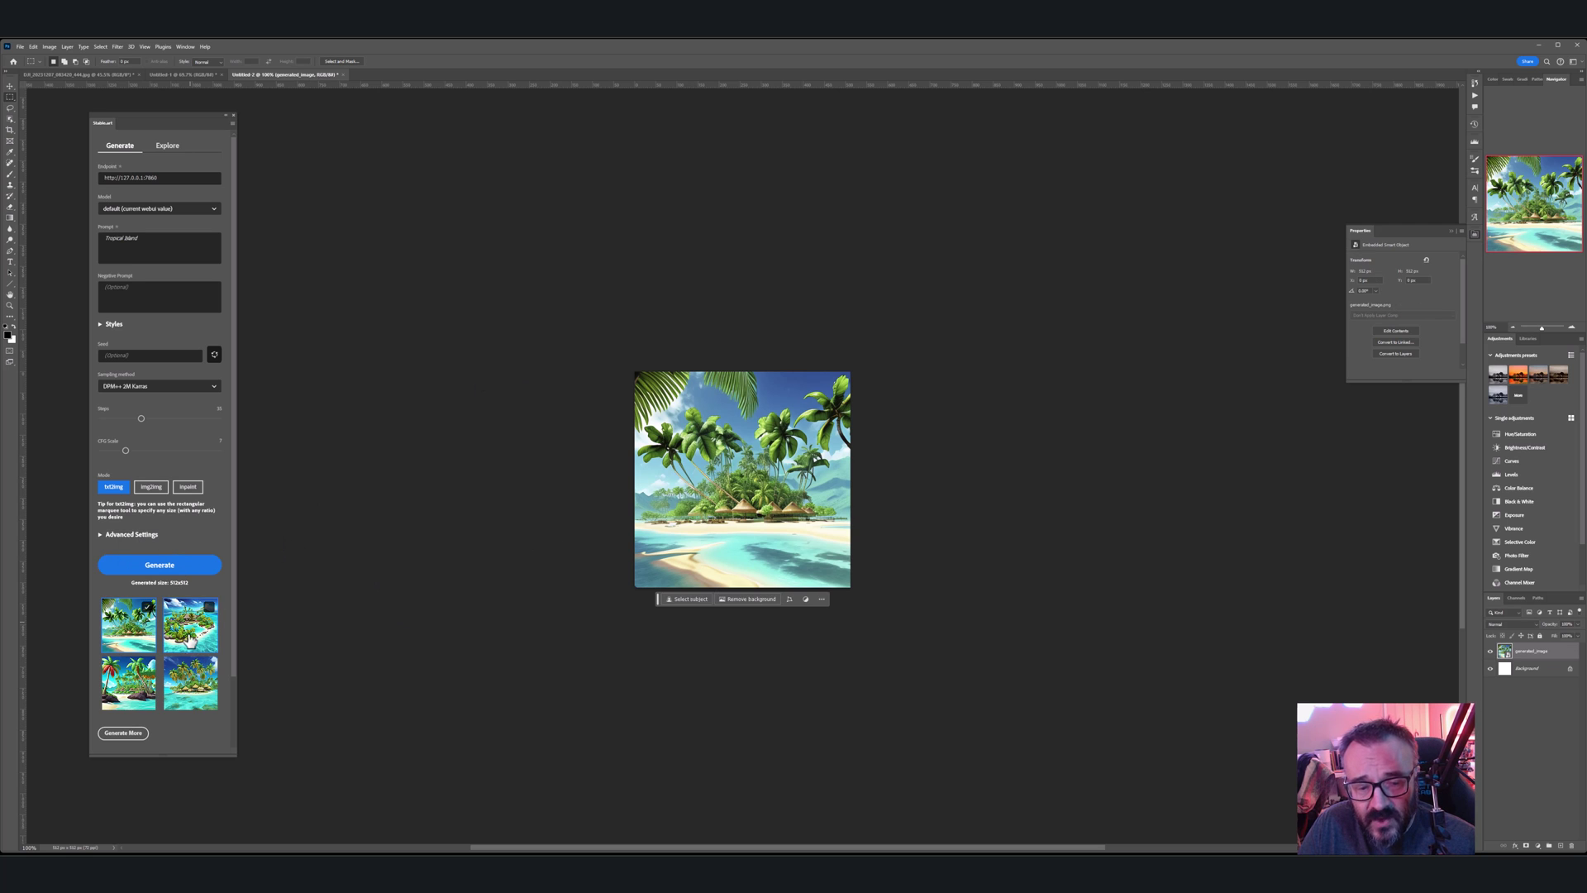
{"action": "left_click", "coordinate": [192, 694]}
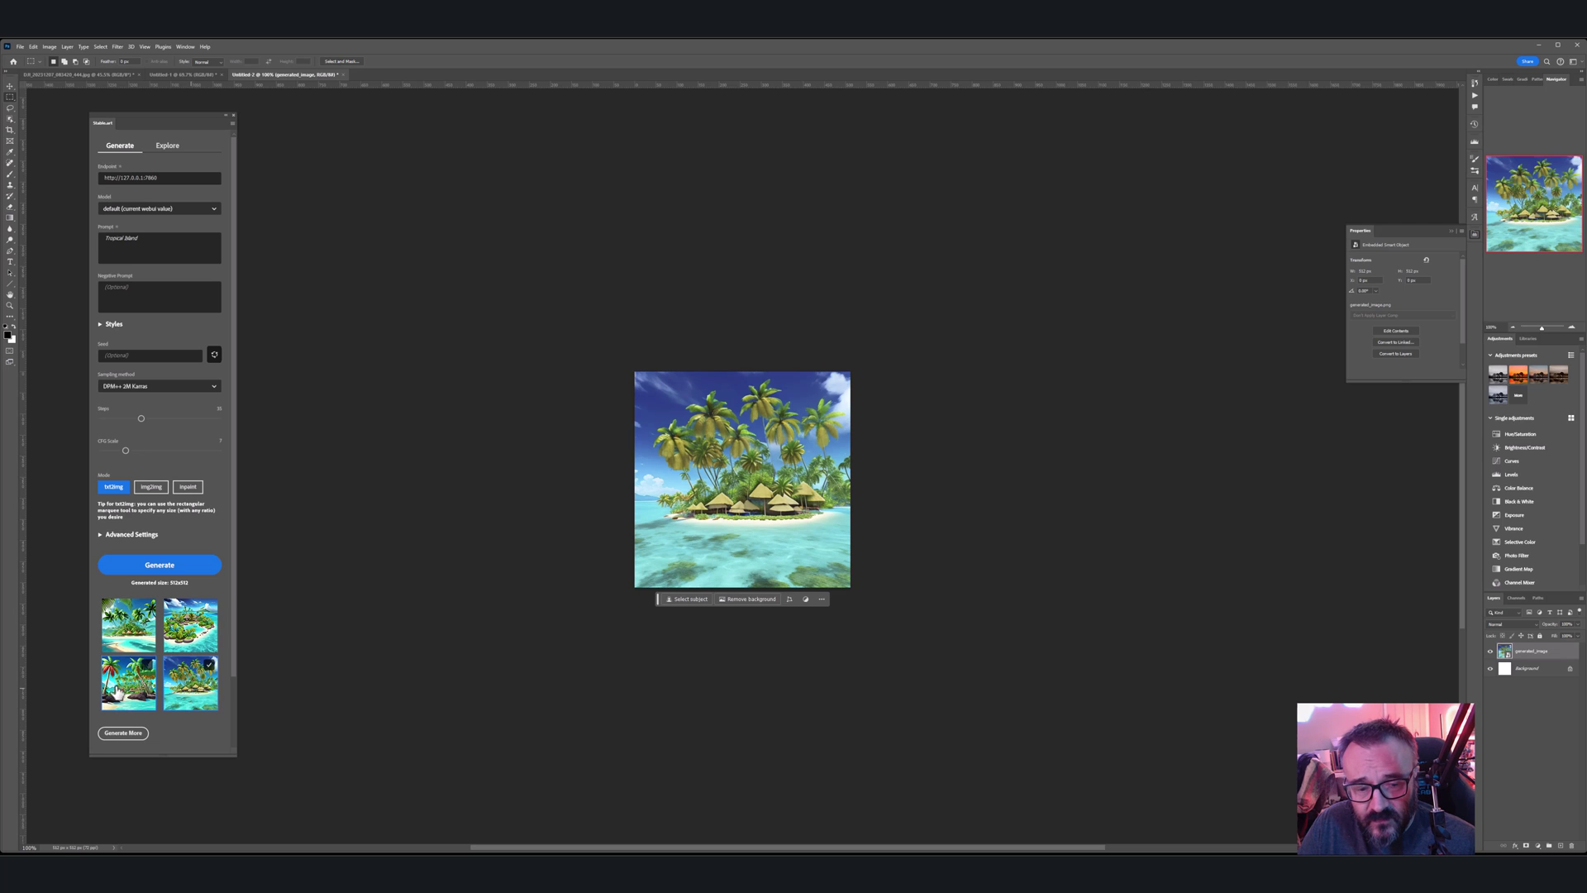
{"action": "left_click", "coordinate": [132, 691]}
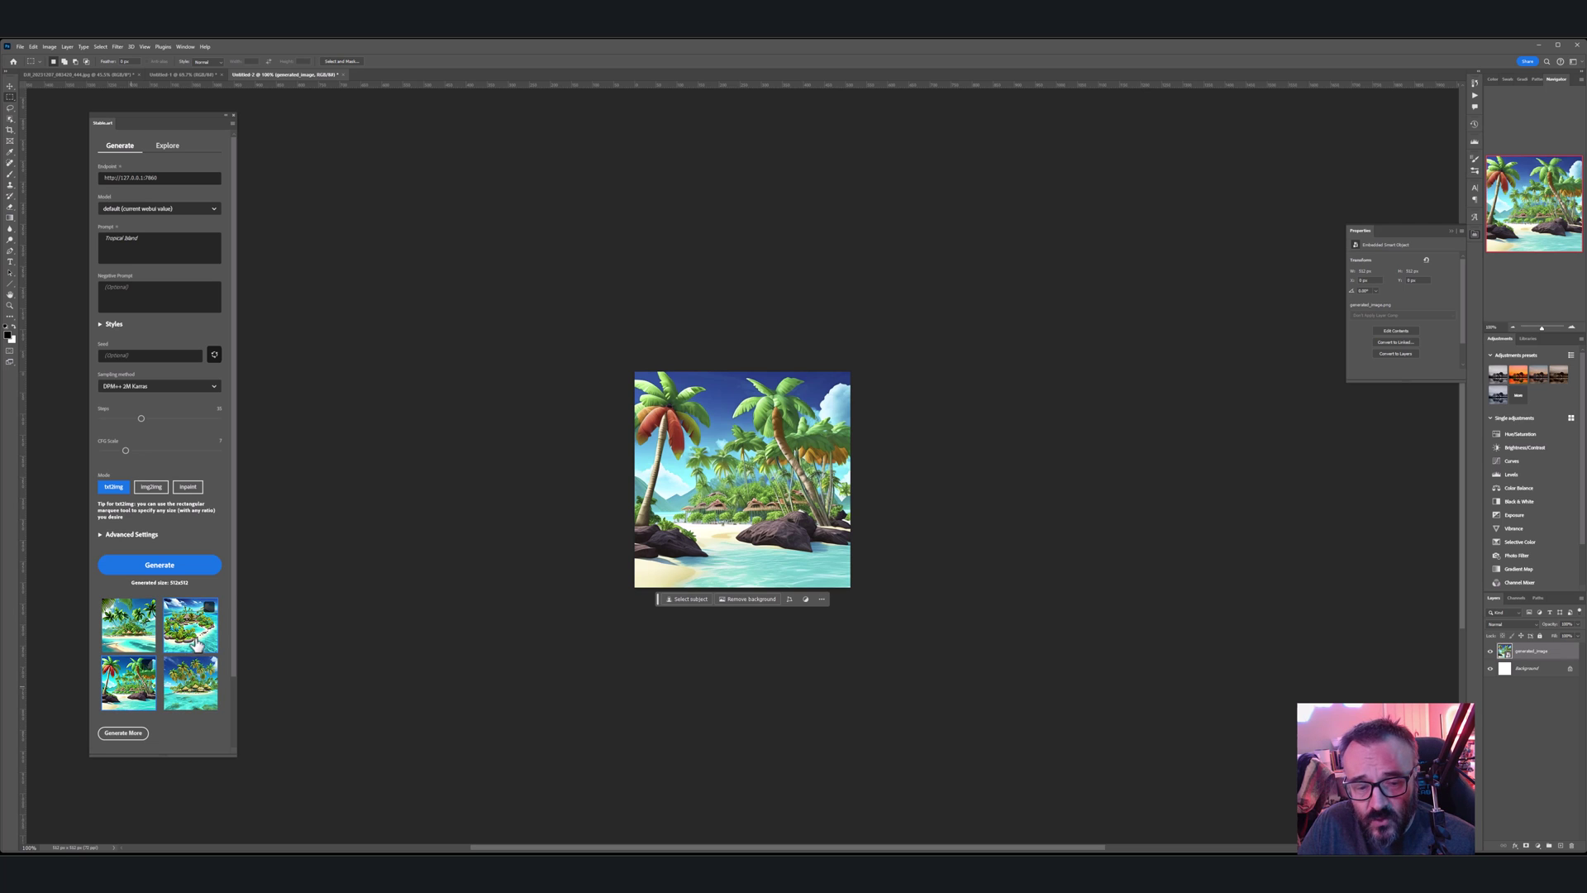
{"action": "left_click", "coordinate": [193, 643]}
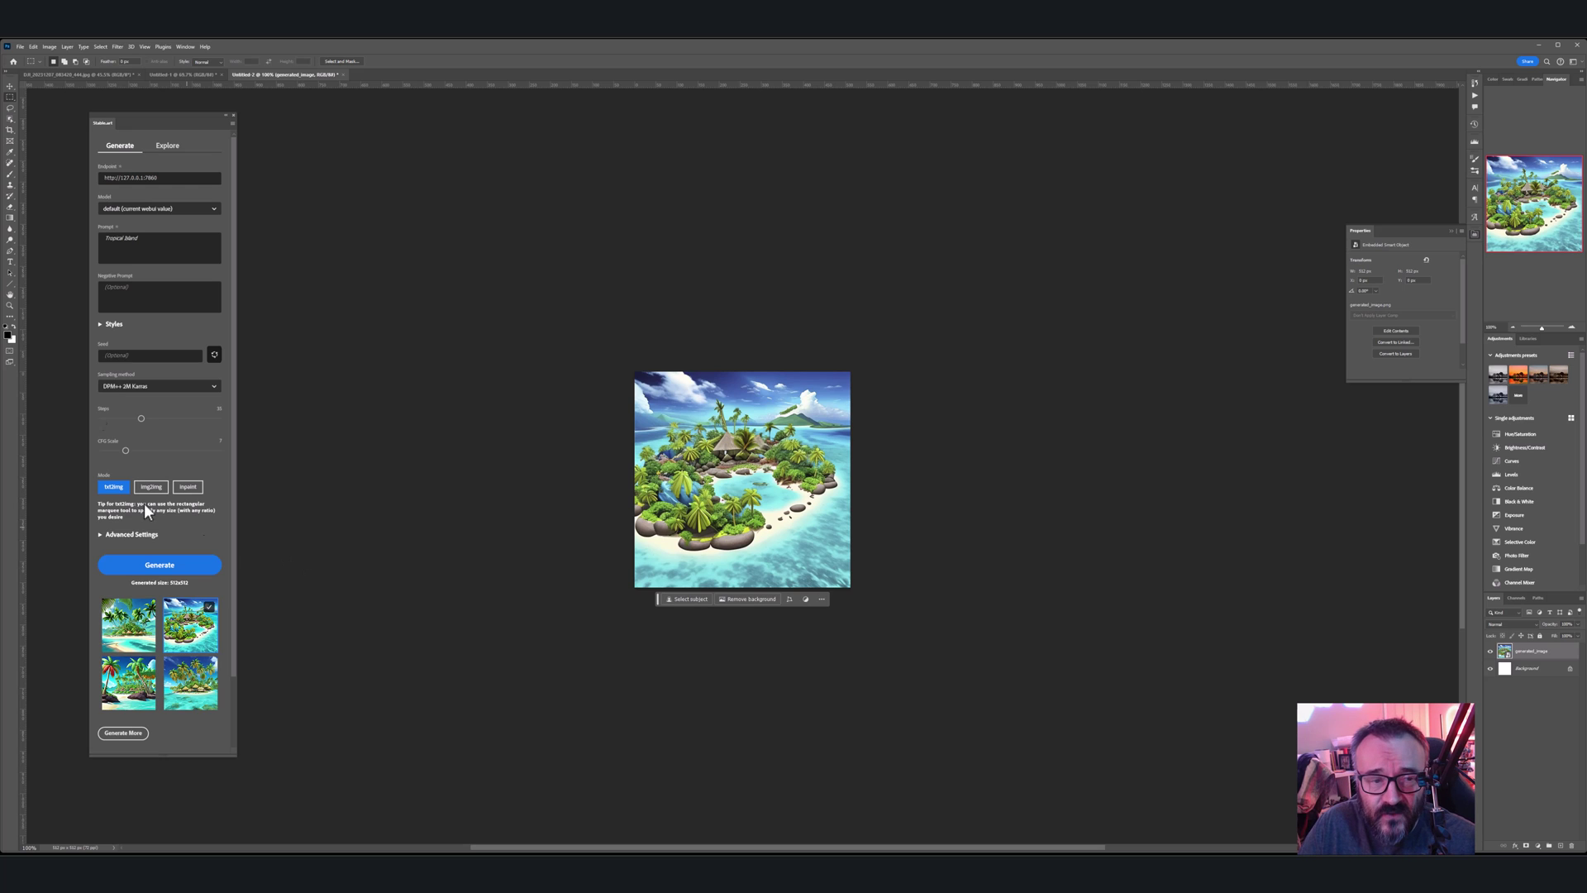
Step: Select the entire small canvas and run Generative Fill with the prompt "tropical island"
{"action": "left_click_drag", "start_coordinate": [634, 372], "coordinate": [1010, 610]}
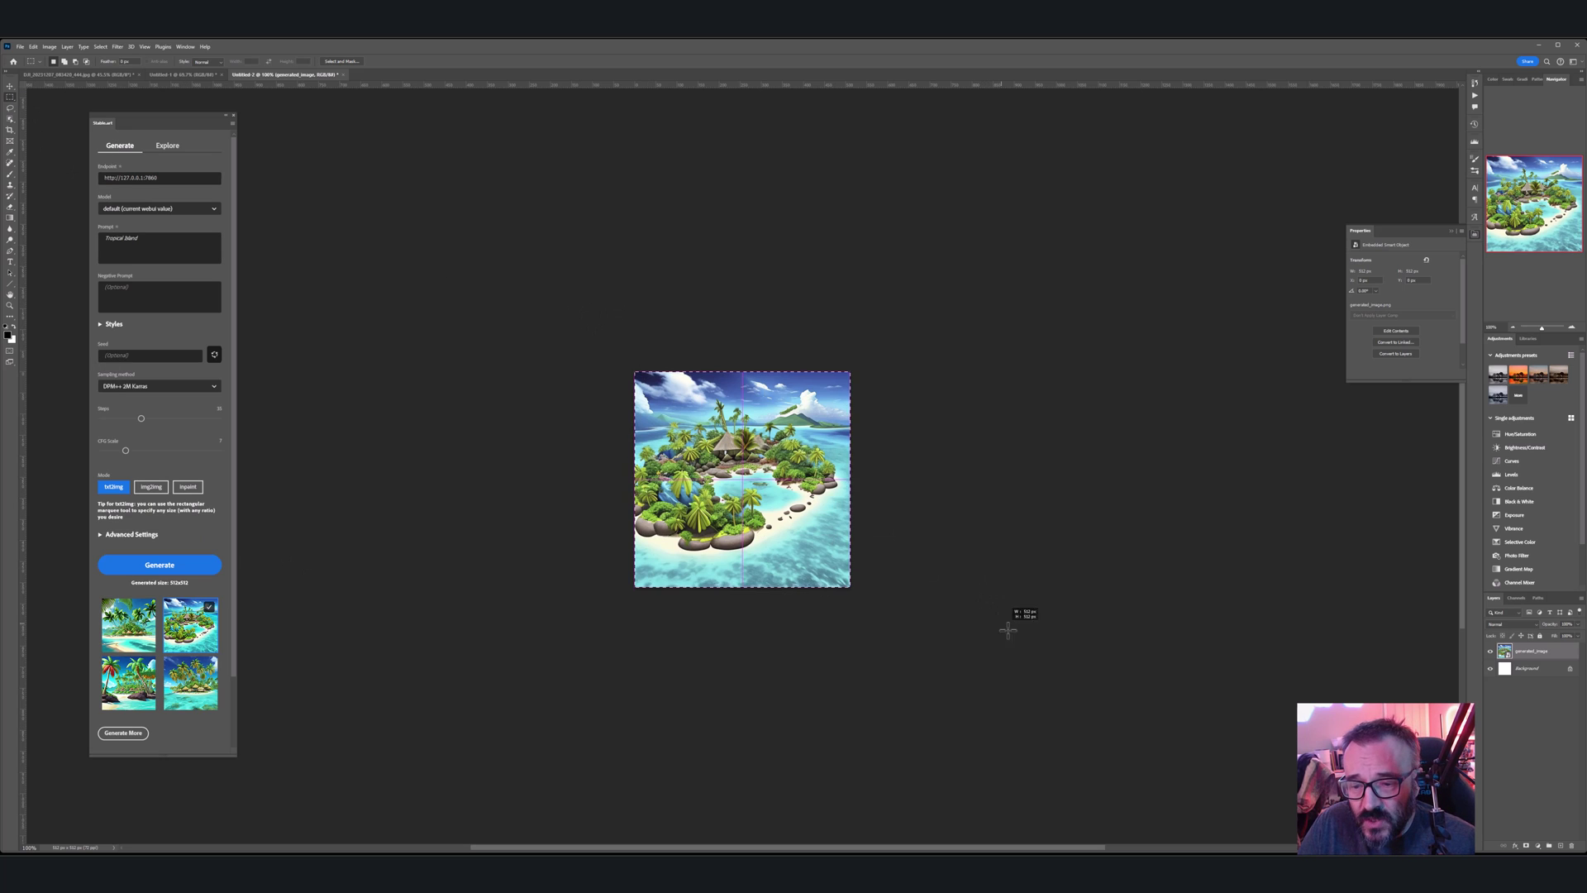
{"action": "left_click", "coordinate": [716, 598]}
{"action": "type", "text": "tropical isl"}
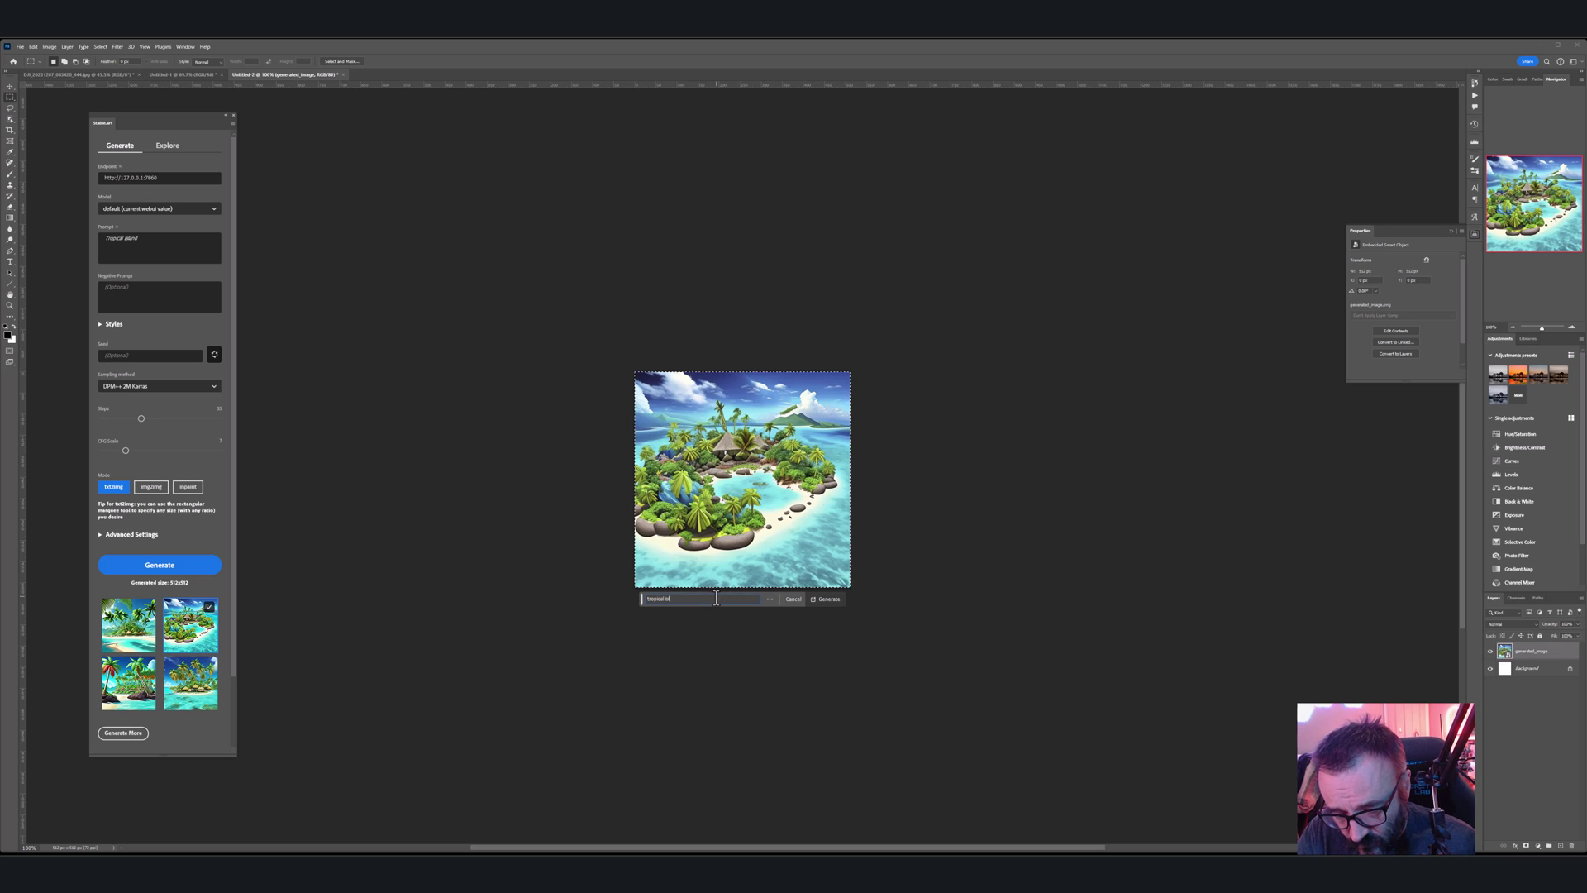
{"action": "type", "text": "and"}
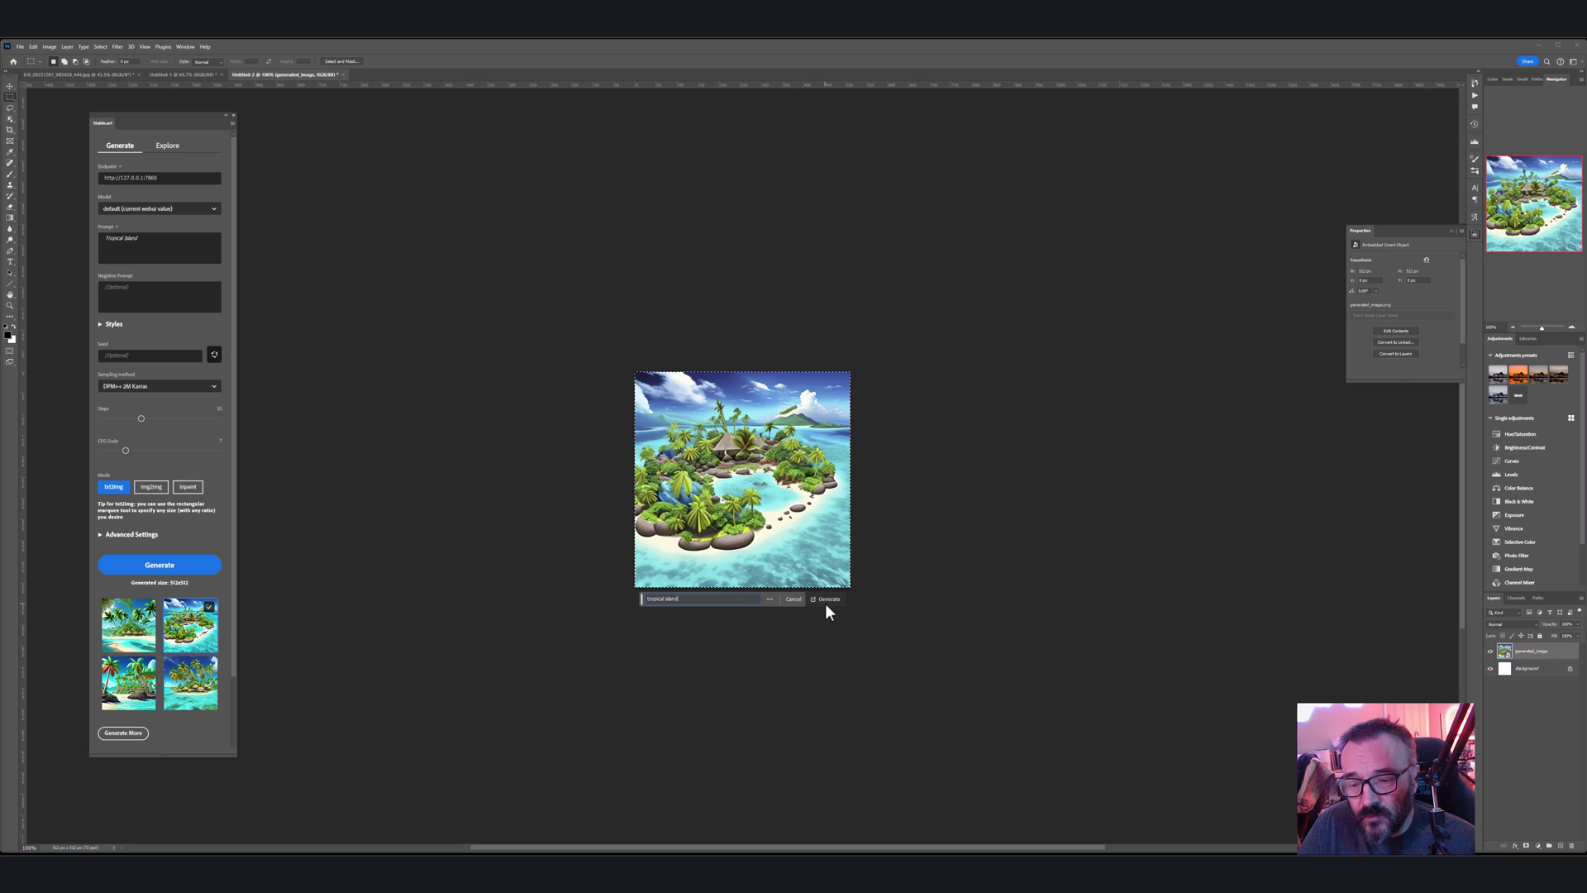
{"action": "left_click", "coordinate": [825, 600]}
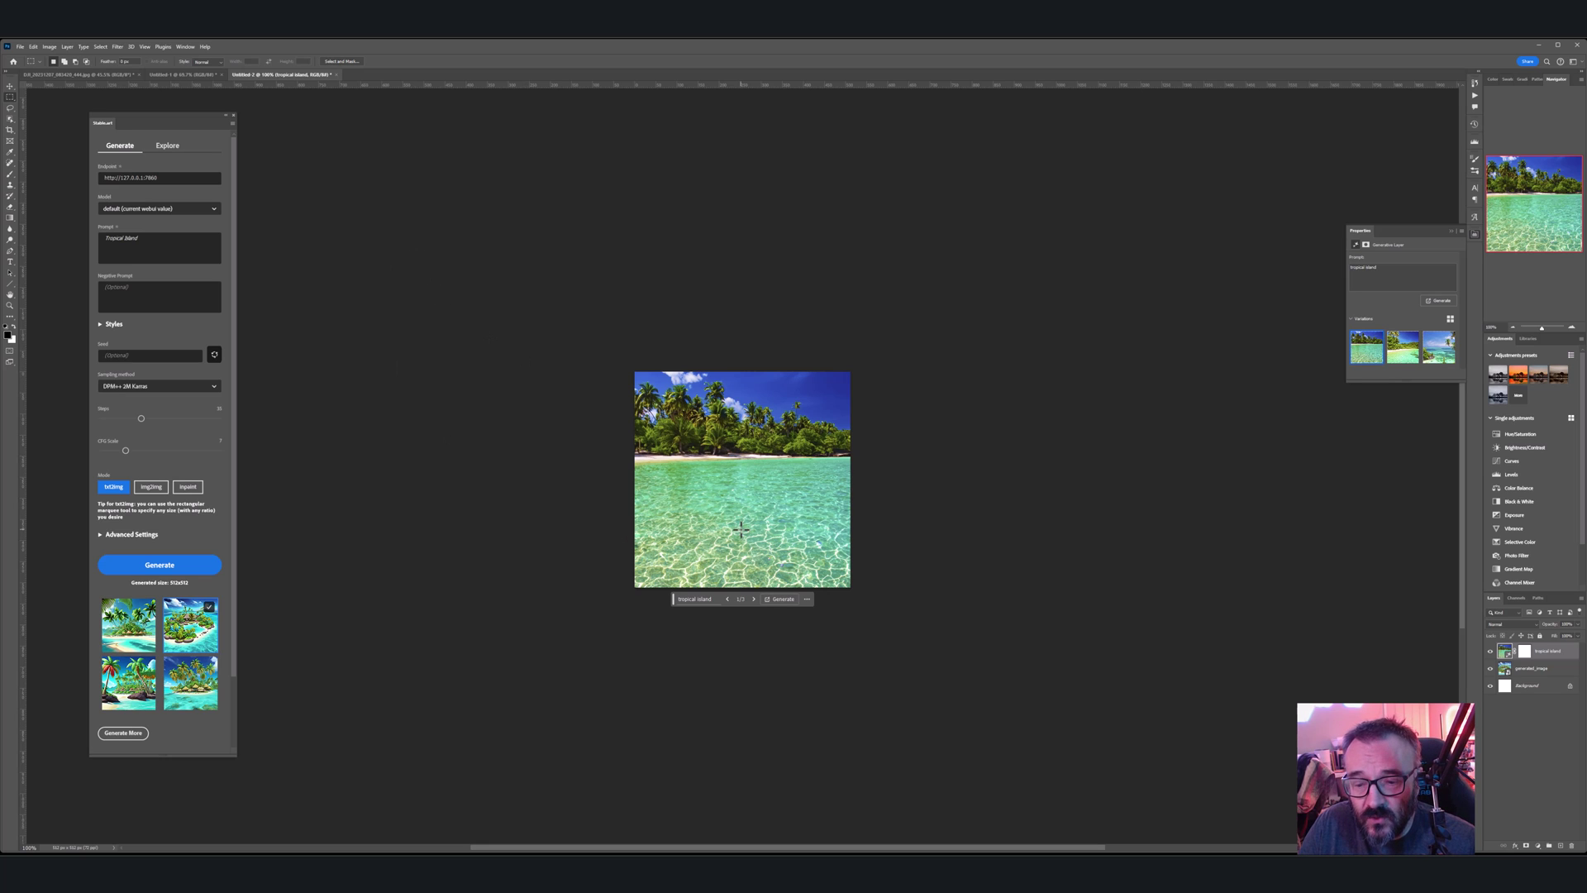
Step: Compare the Generative Fill variations of the small canvas and leave the second one displayed
{"action": "left_click", "coordinate": [753, 598]}
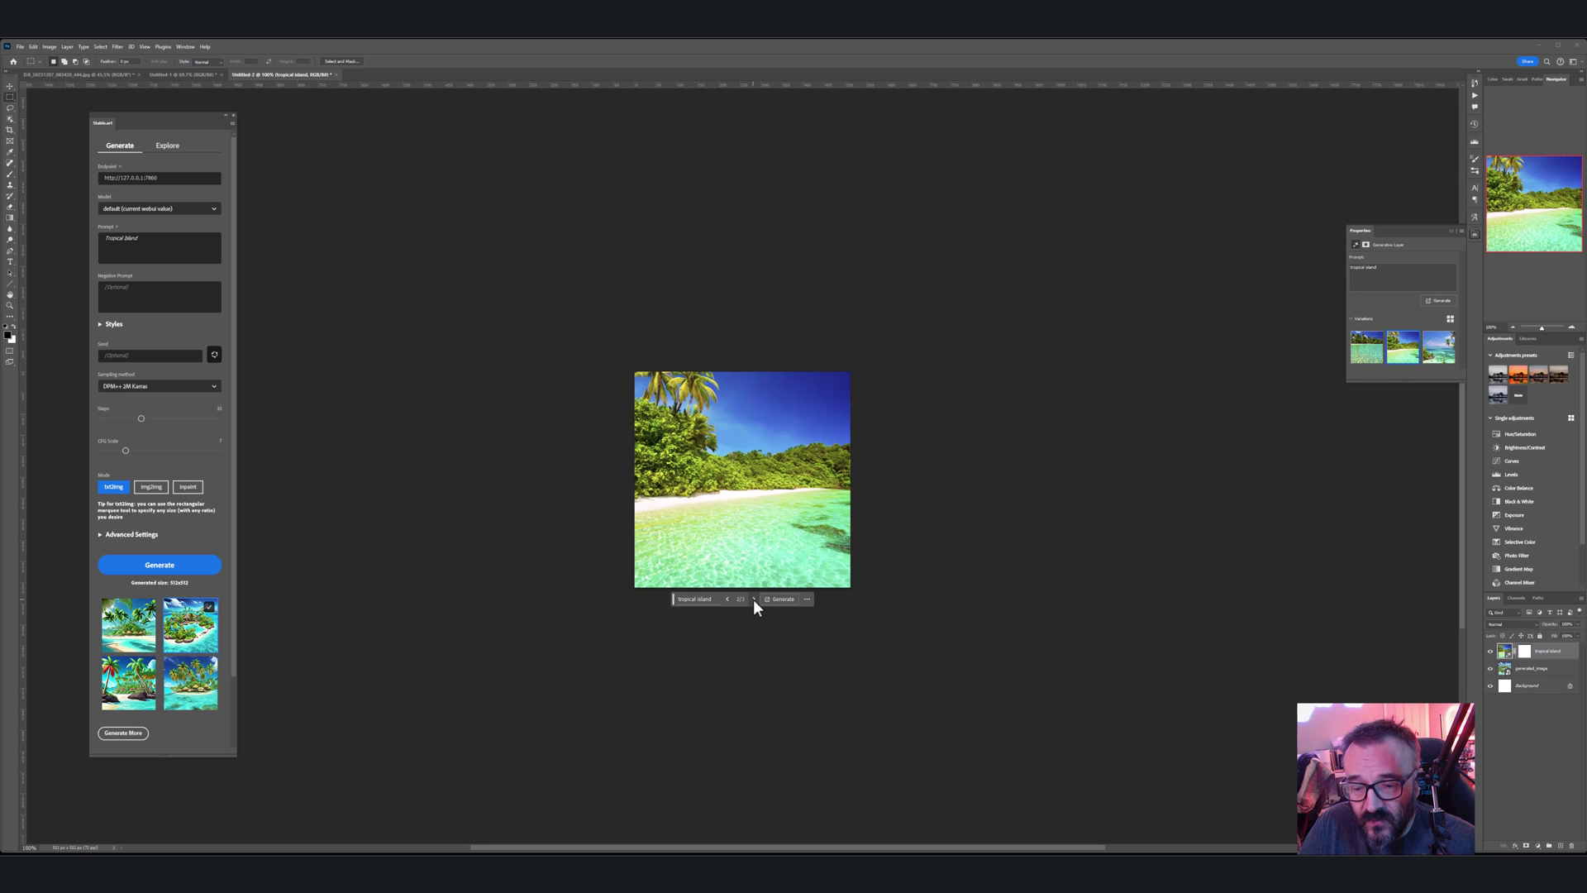
{"action": "left_click", "coordinate": [753, 598]}
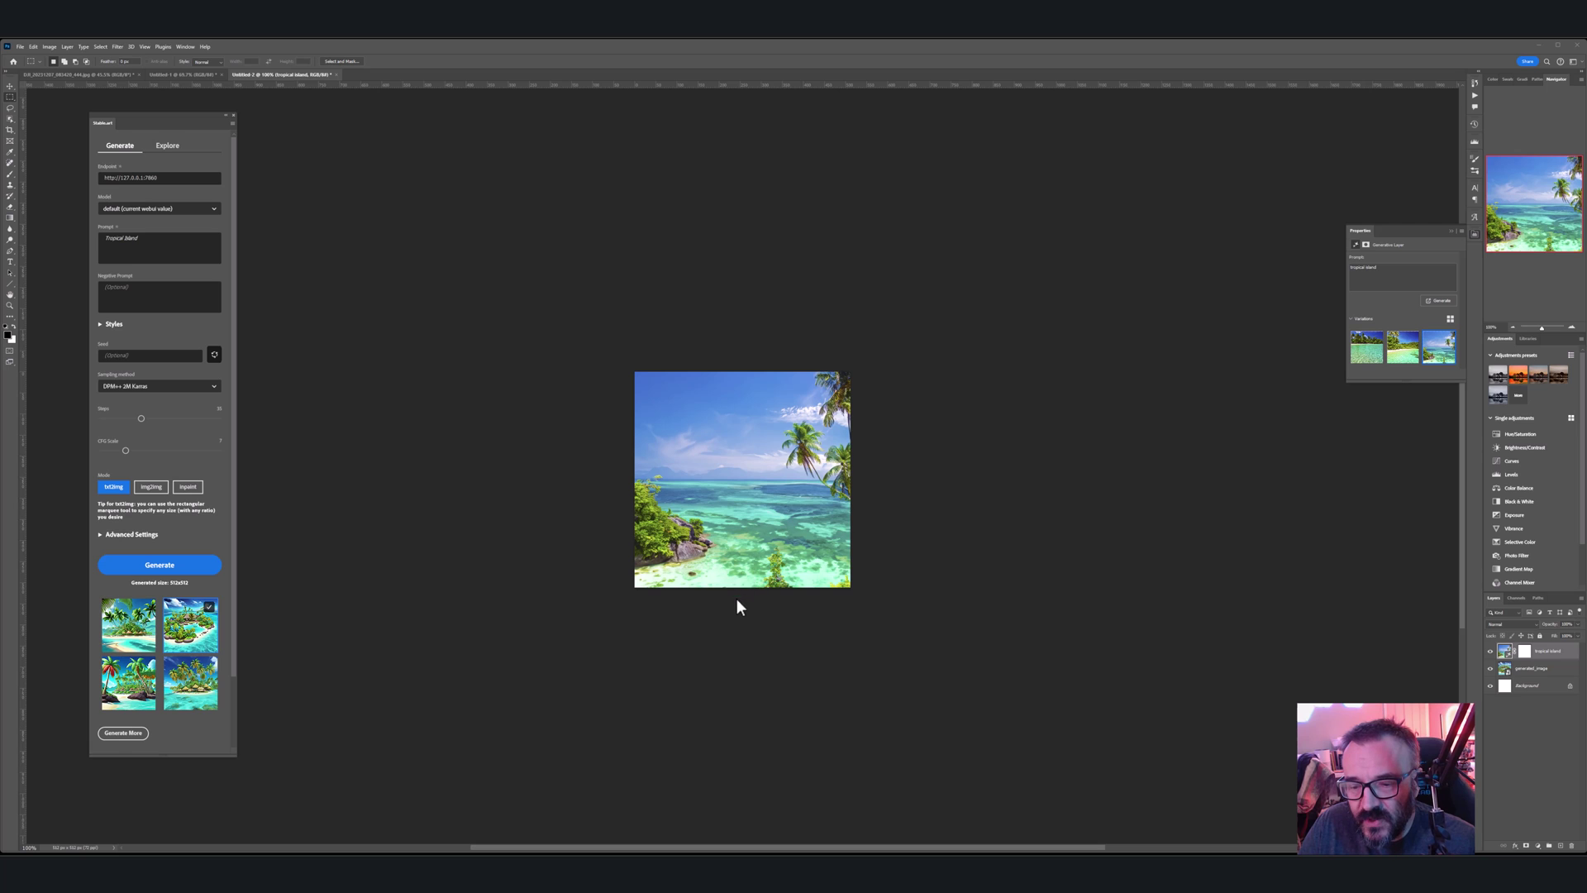
{"action": "left_click", "coordinate": [724, 599]}
{"action": "left_click", "coordinate": [724, 598]}
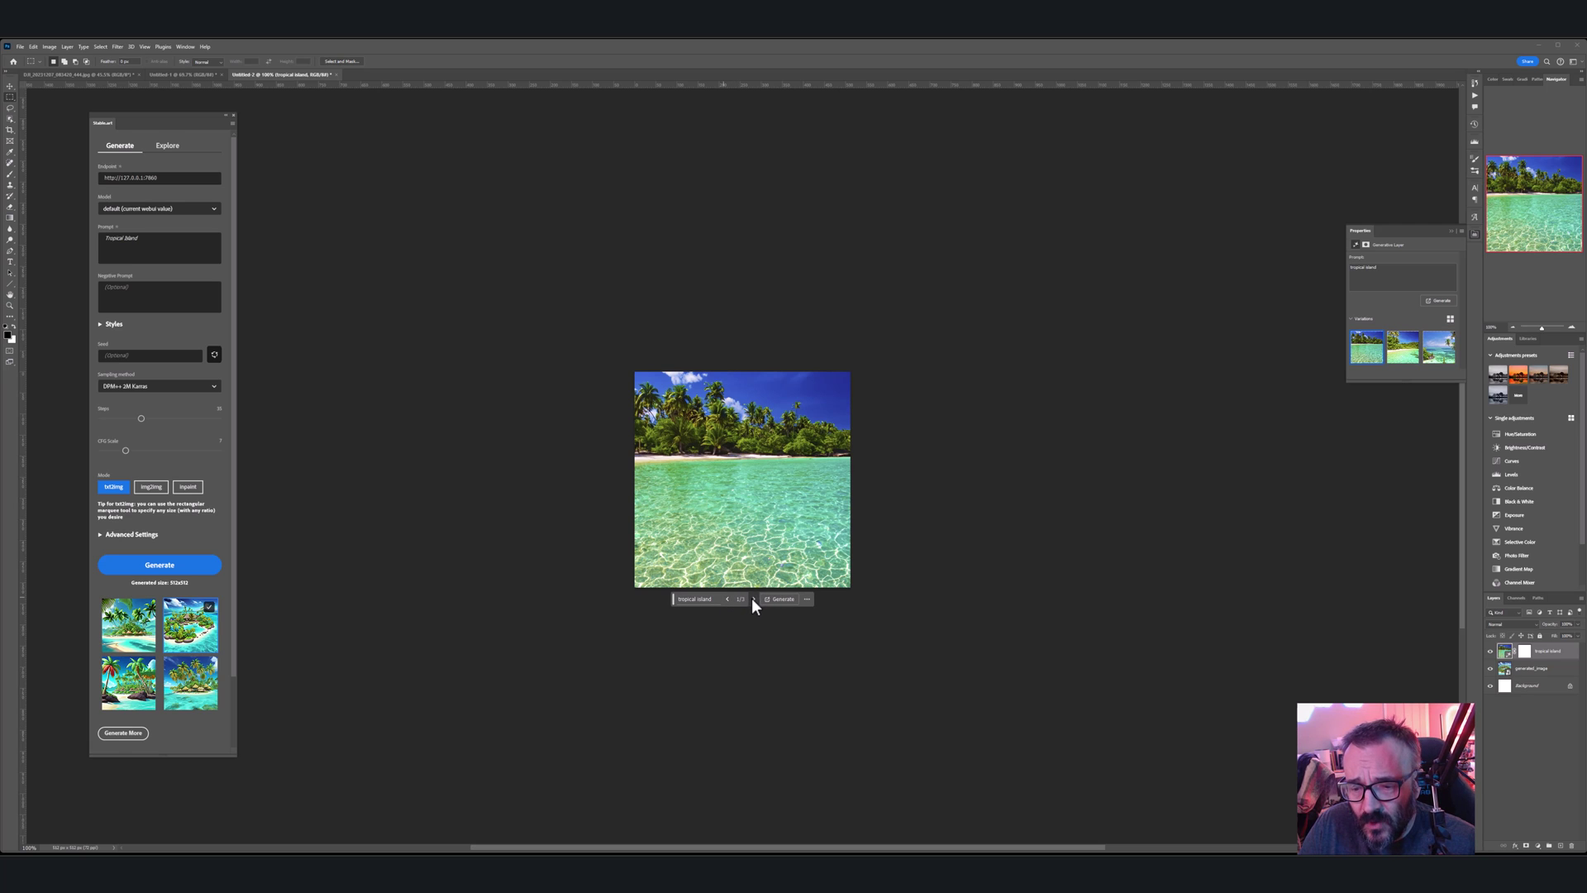
{"action": "left_click", "coordinate": [752, 599]}
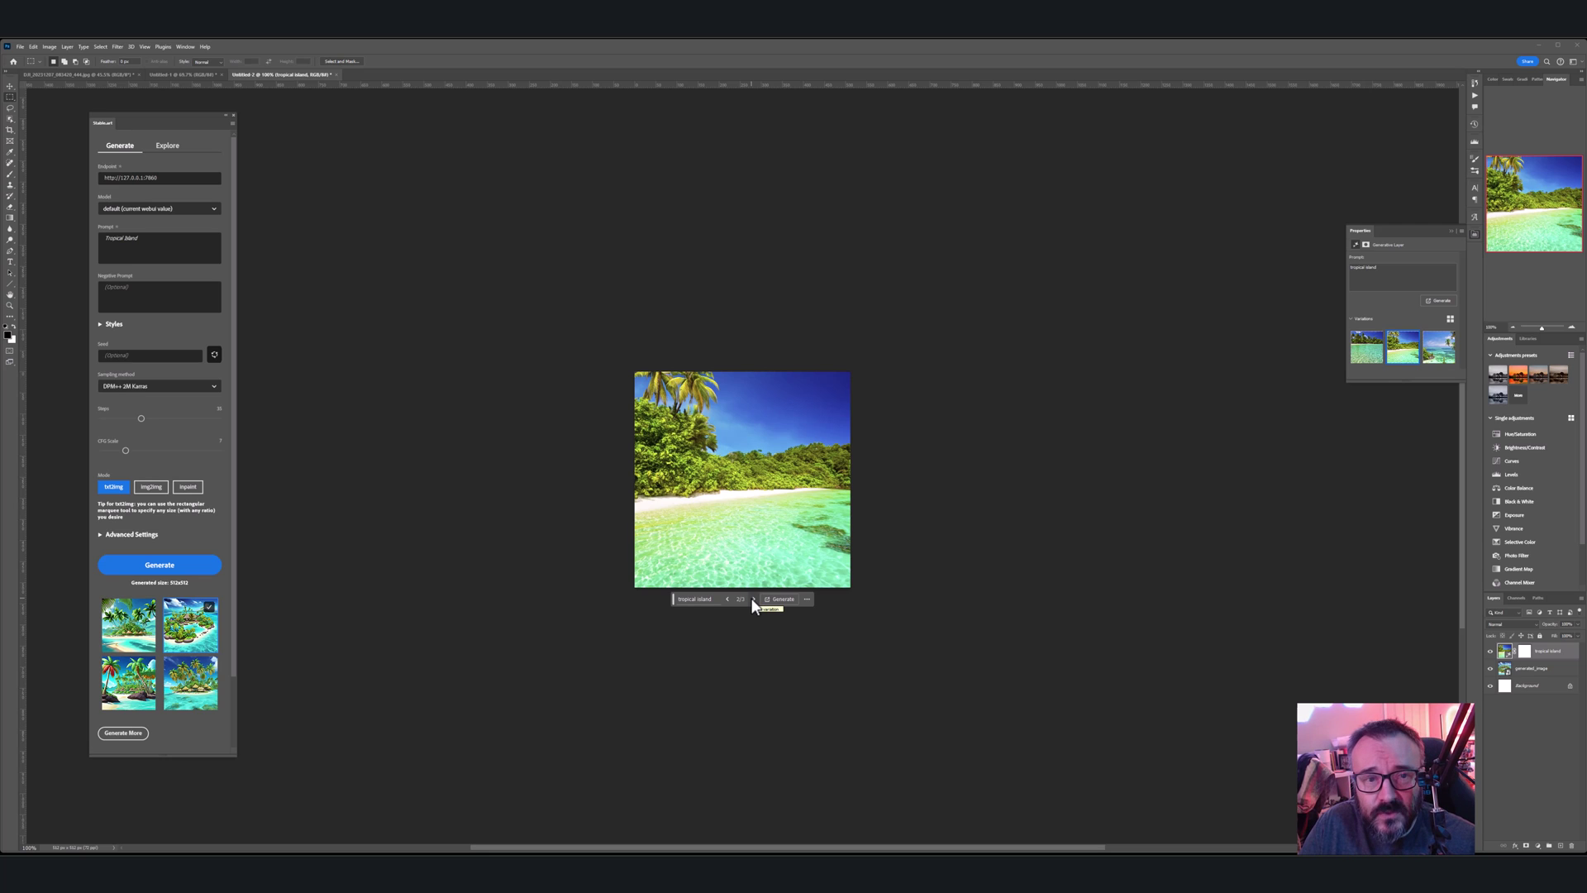
Step: Switch to the large blank Untitled-1 document and select its whole canvas with a rectangular marquee
{"action": "left_click", "coordinate": [196, 75]}
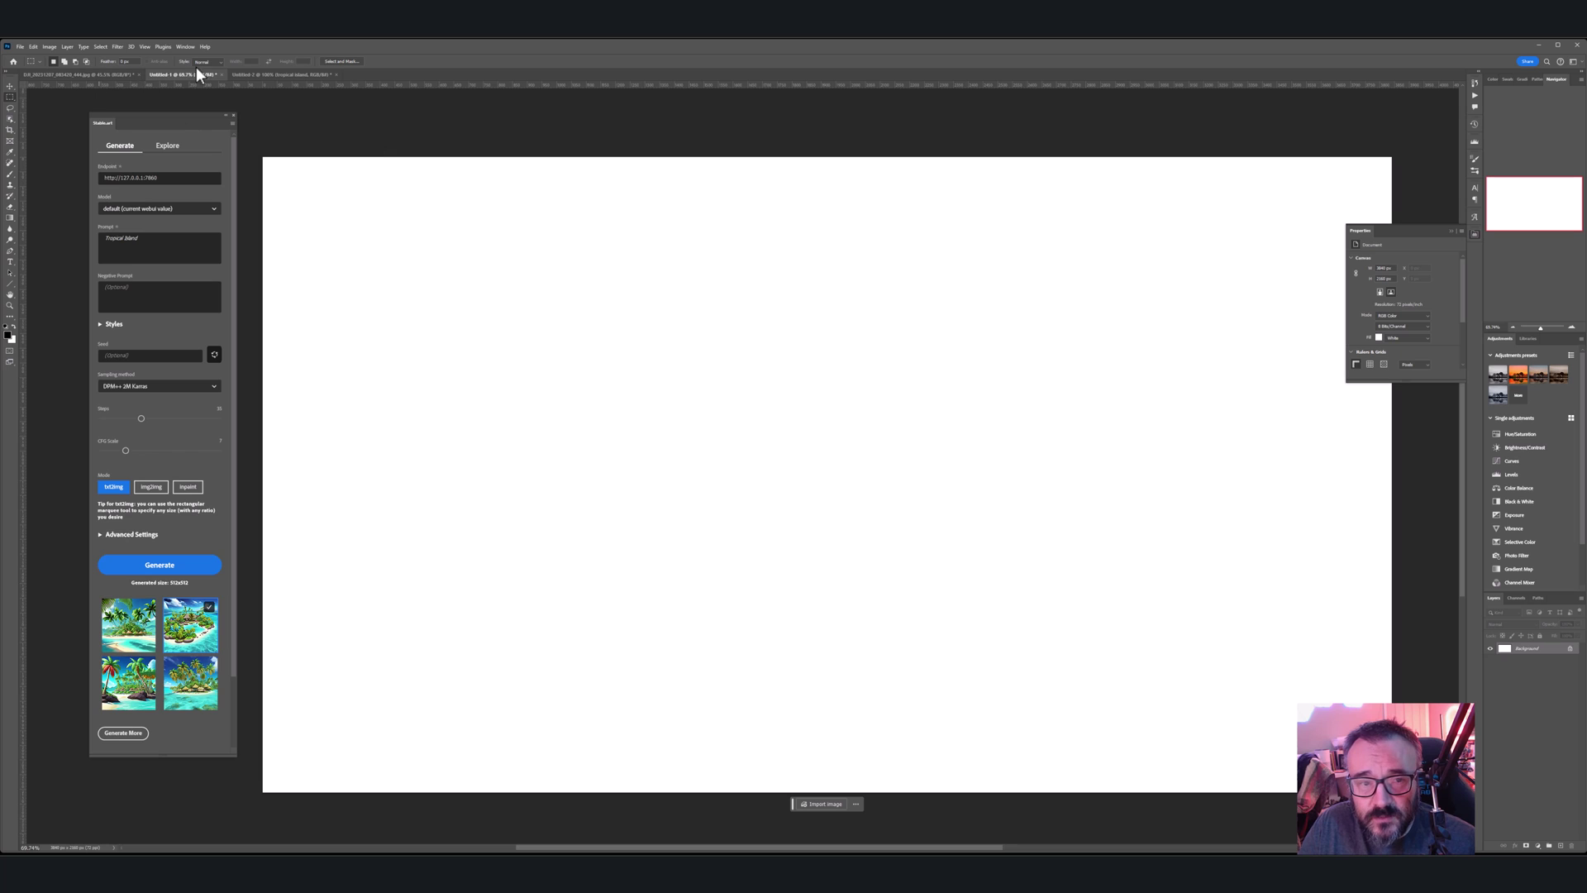
{"action": "double_click", "coordinate": [16, 304]}
{"action": "mouse_move", "coordinate": [857, 497]}
{"action": "left_mouse_down"}
{"action": "mouse_move", "coordinate": [825, 503]}
{"action": "mouse_move", "coordinate": [836, 493]}
{"action": "left_mouse_up"}
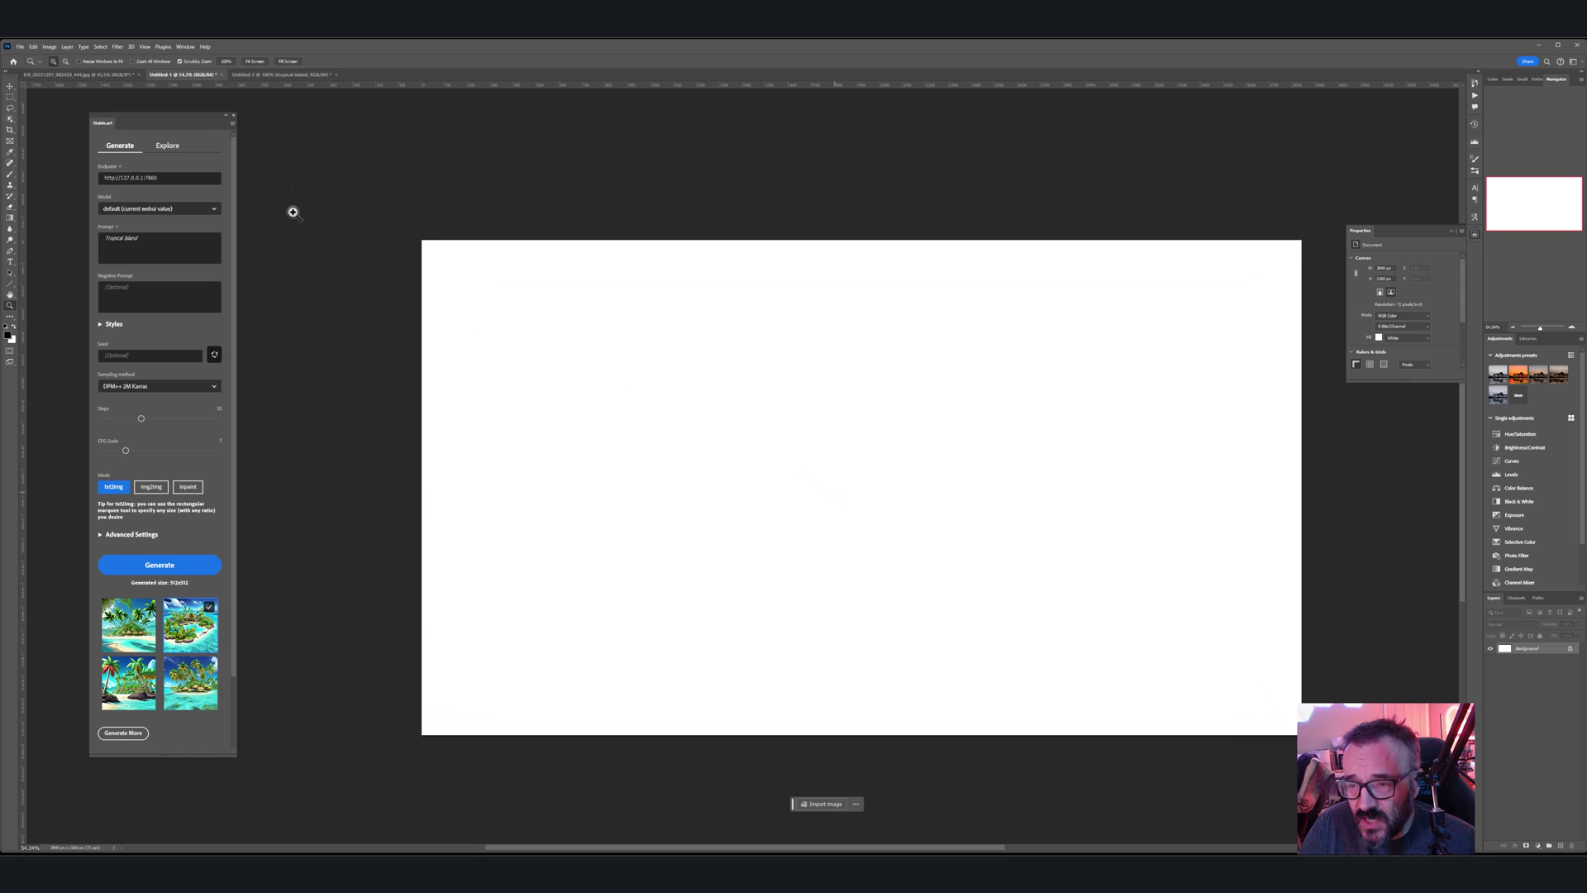
{"action": "left_click", "coordinate": [12, 99]}
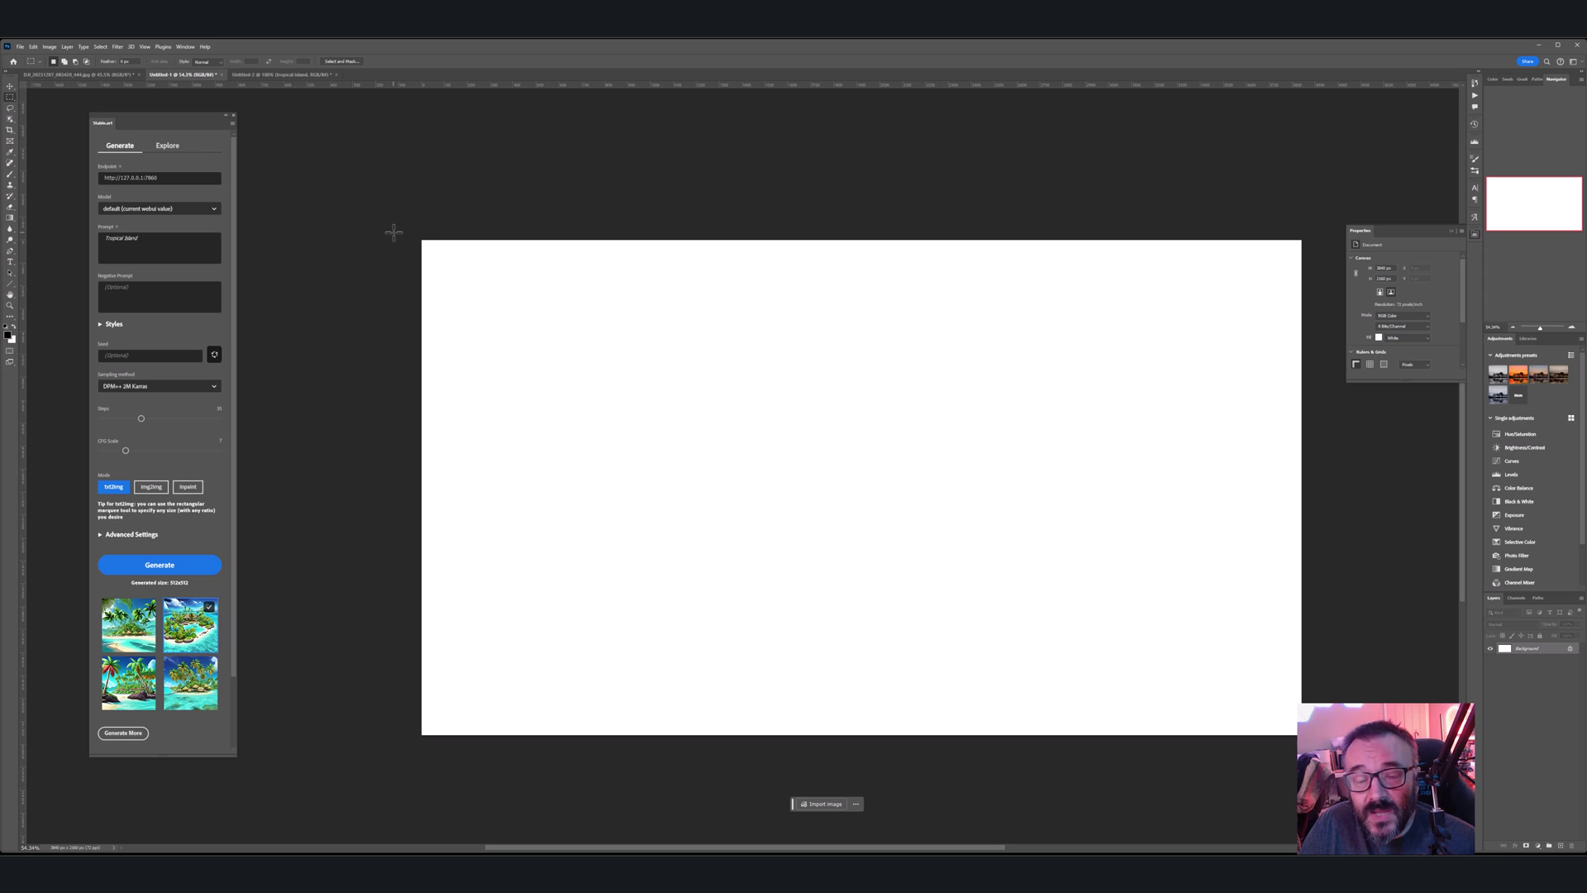
{"action": "left_click_drag", "start_coordinate": [386, 224], "coordinate": [1302, 734]}
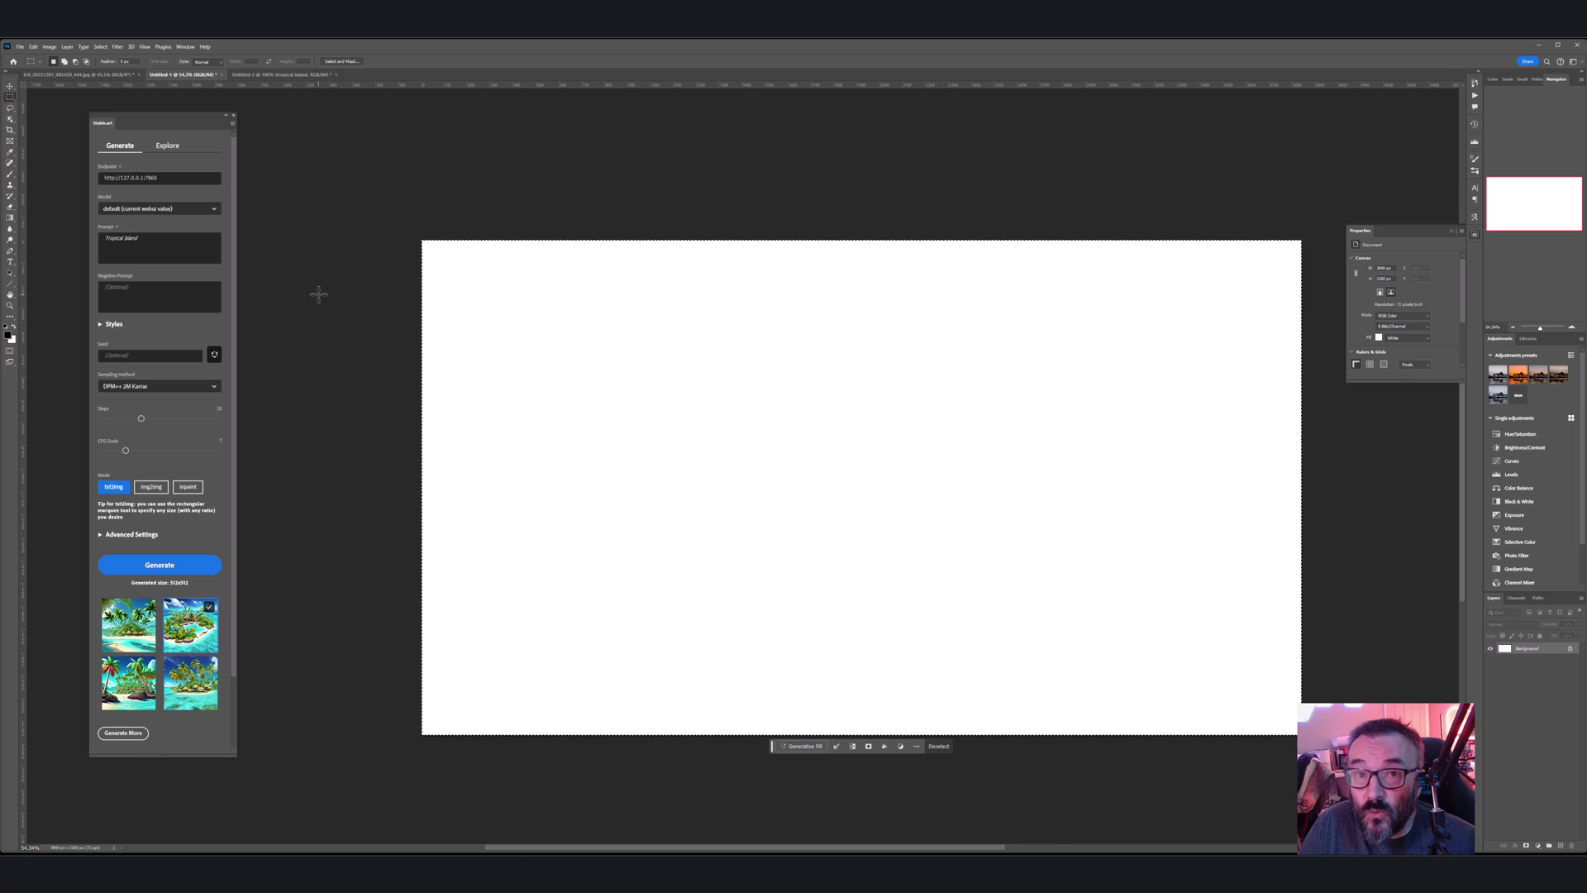
Step: Run Generative Fill on the selected large canvas with the prompt "Tropical island"
{"action": "left_click", "coordinate": [805, 747]}
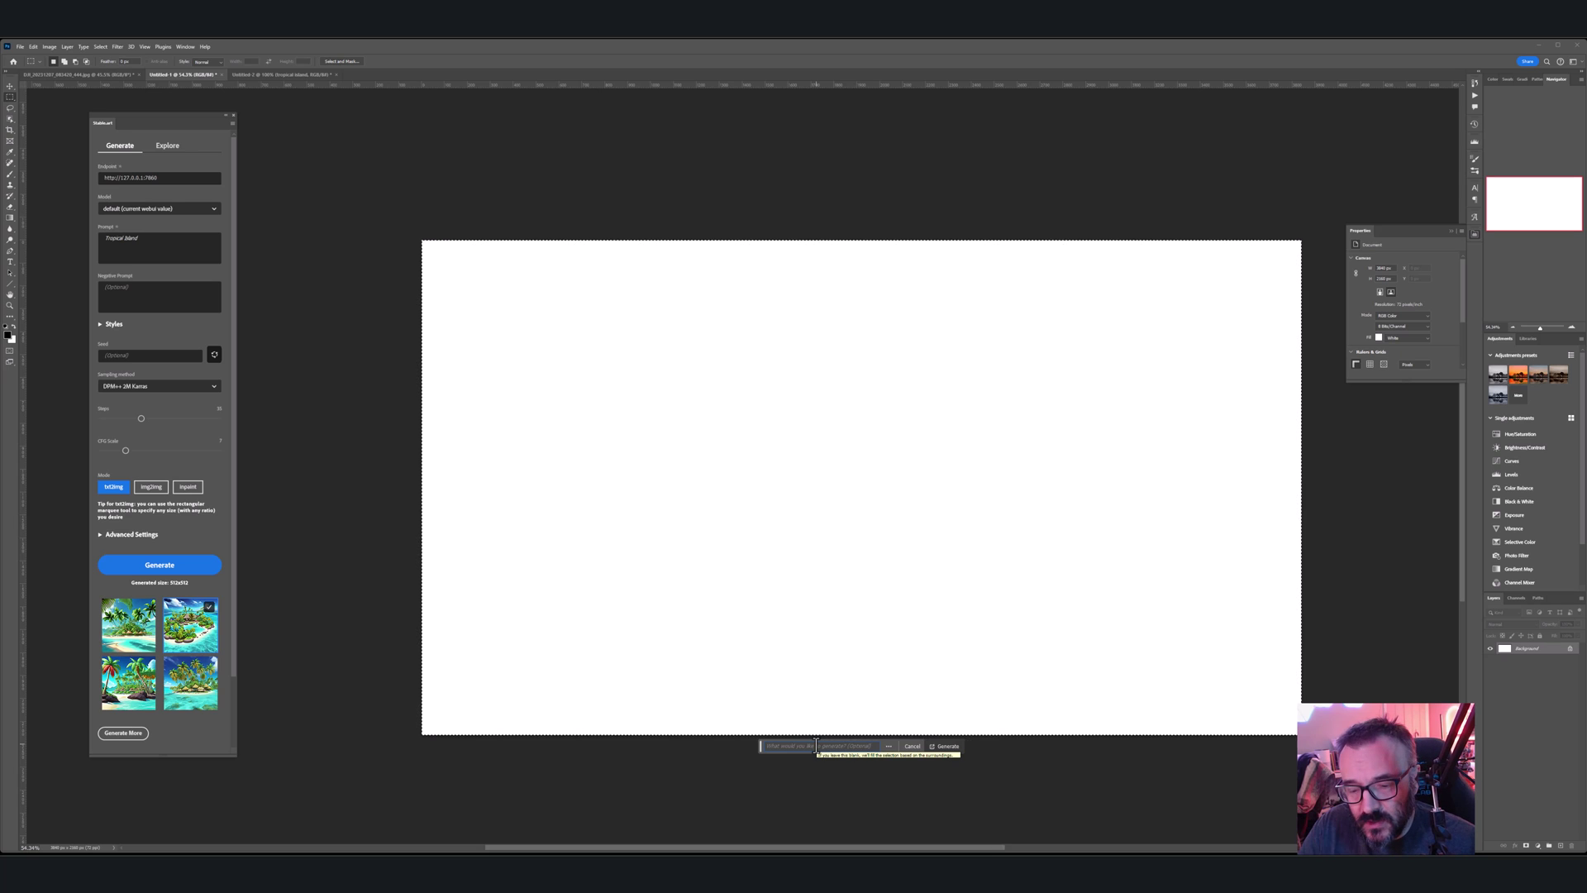
{"action": "type", "text": "Tropical island"}
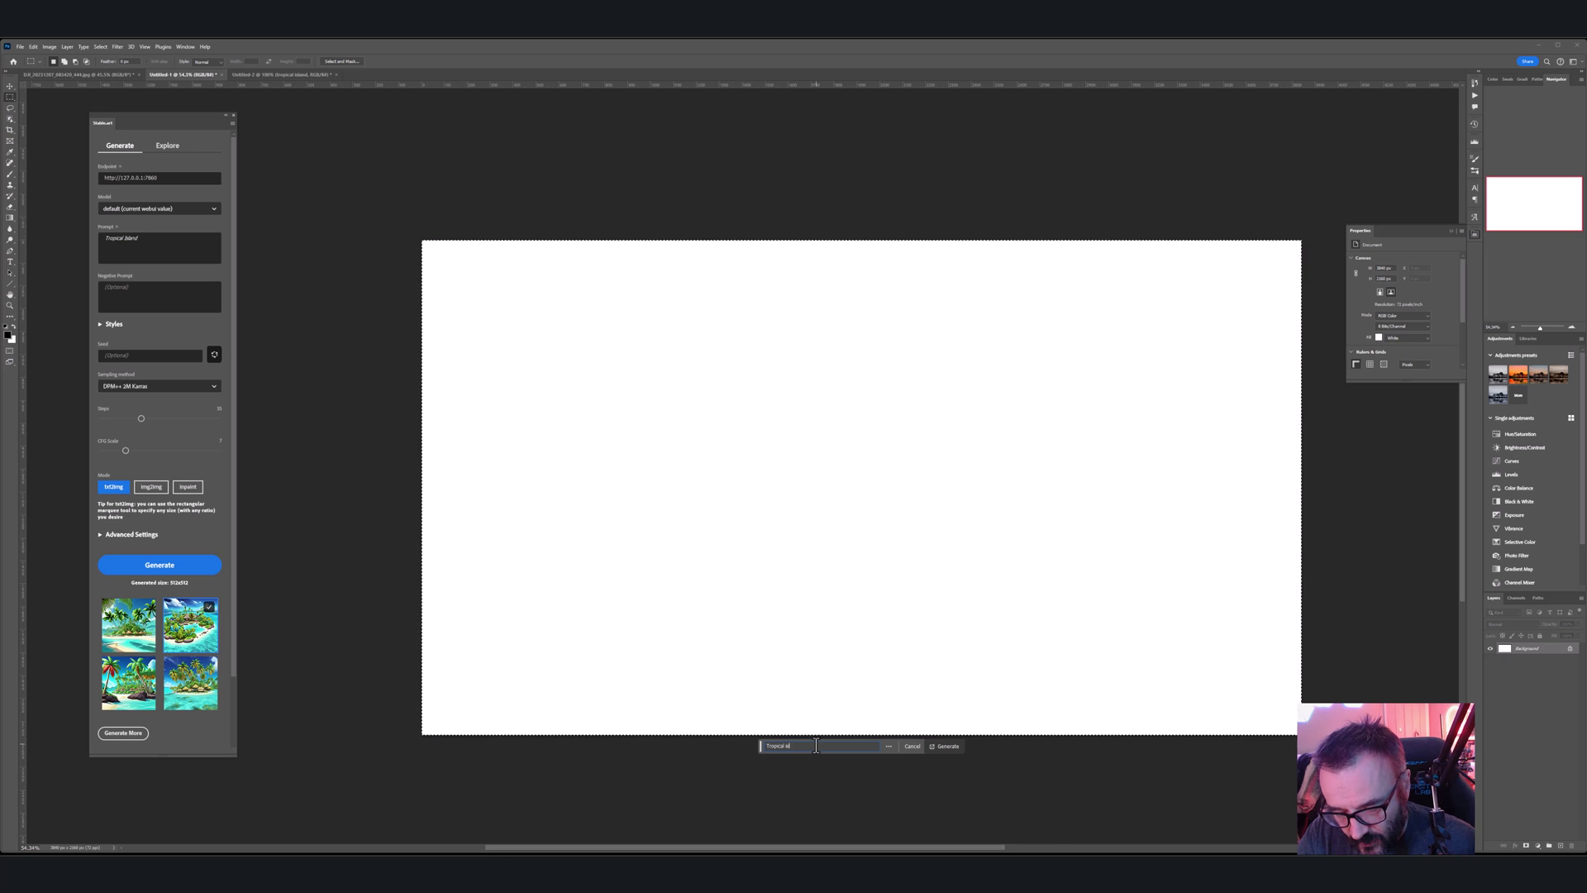
{"action": "left_click", "coordinate": [949, 746]}
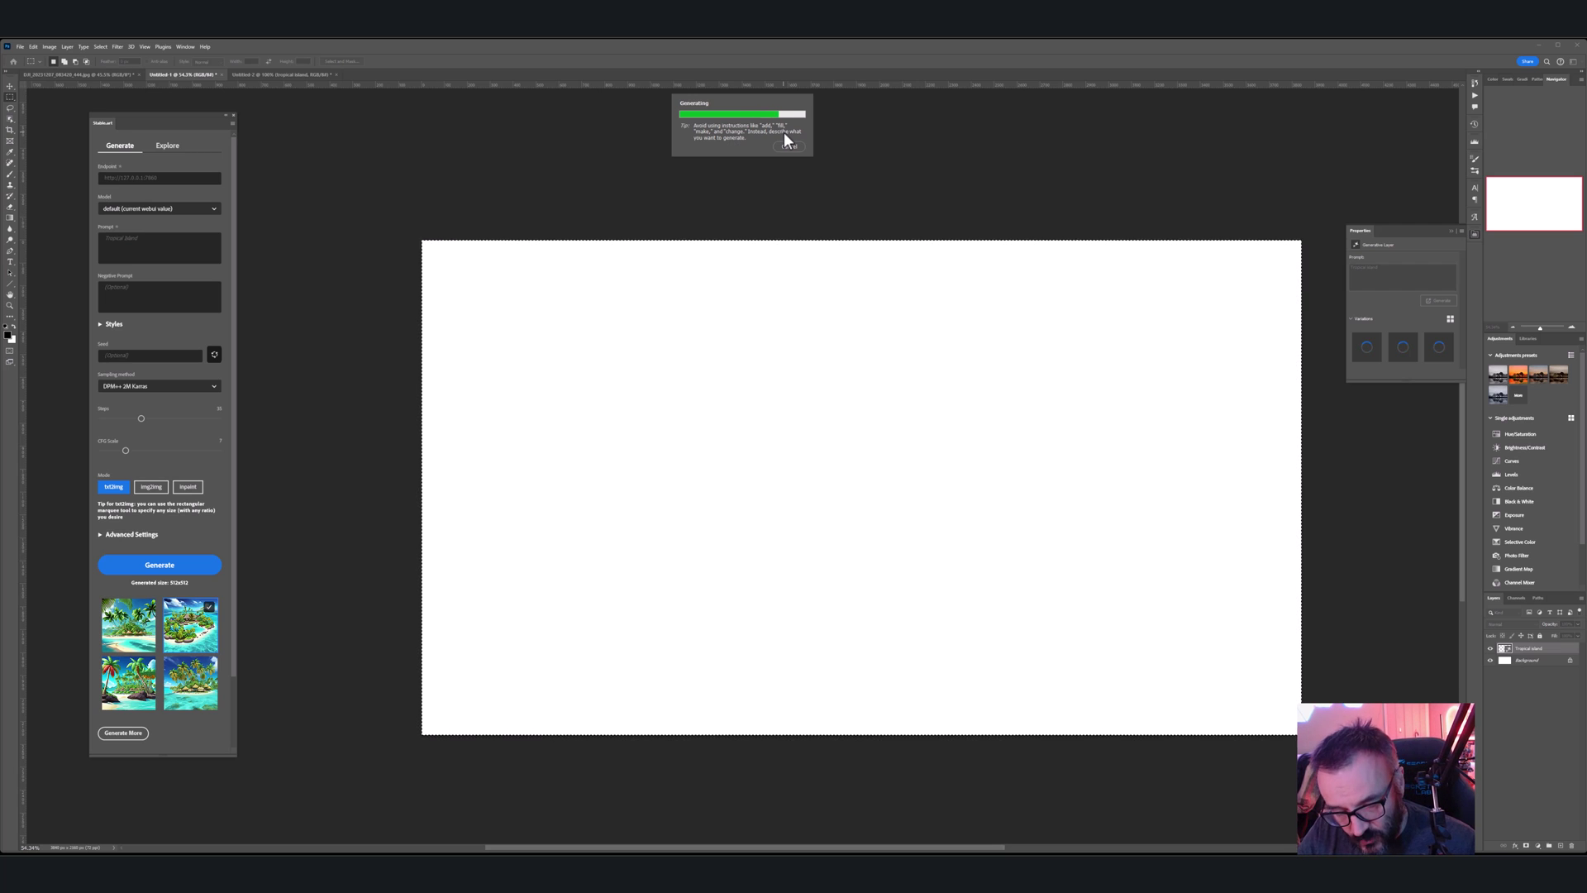
Step: Switch to Task Manager to check the GPU's performance graphs during generation, and move its window away from the canvas
{"action": "key", "text": "ctrl+shift+Escape"}
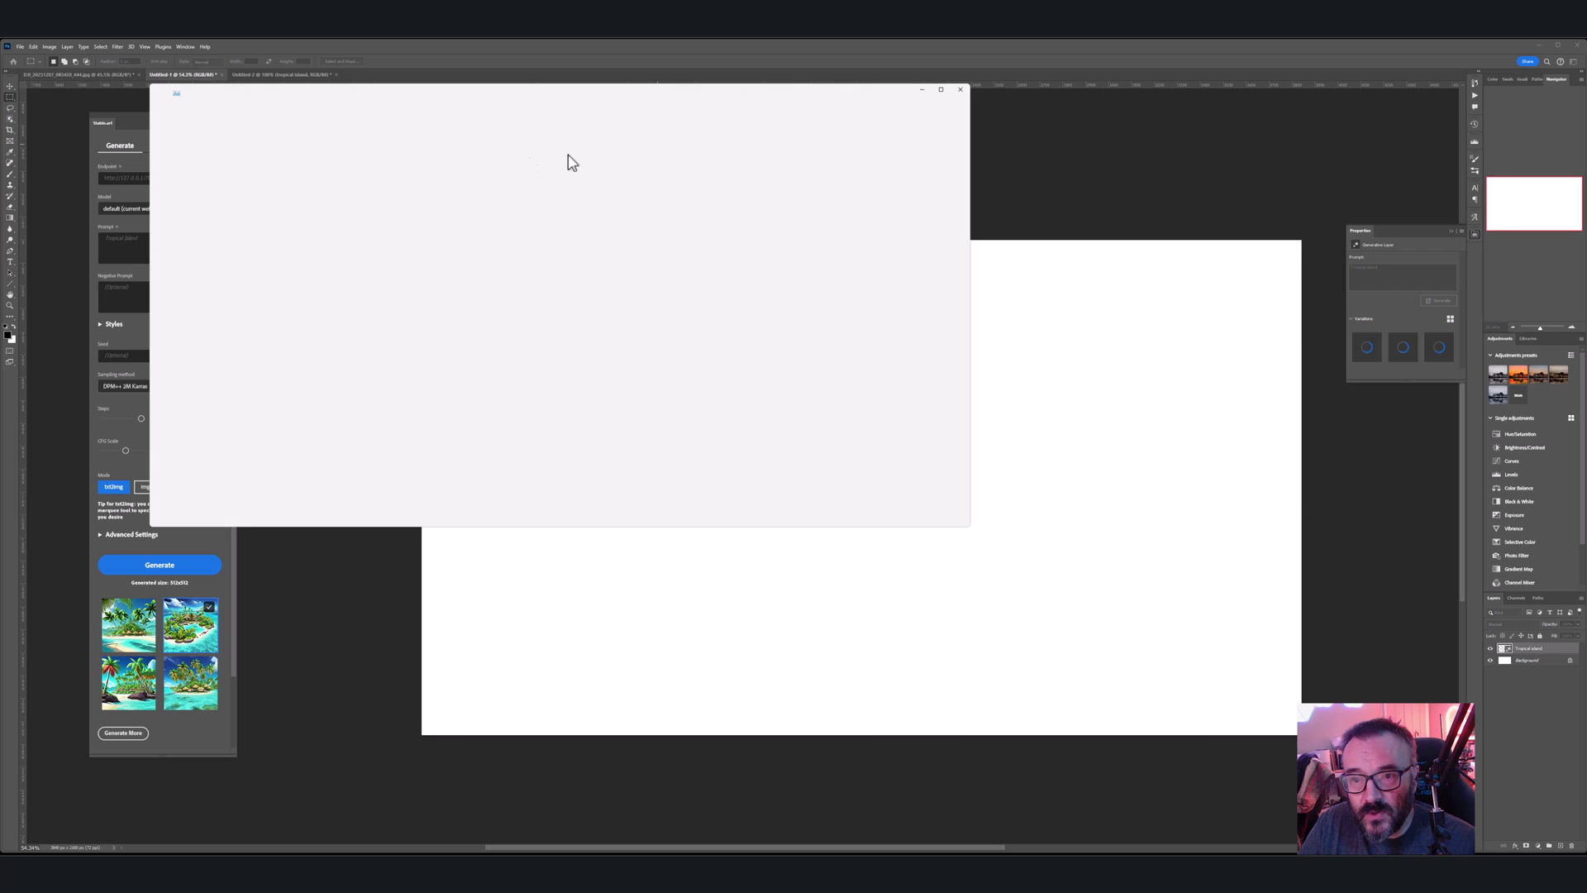
{"action": "left_click", "coordinate": [187, 147]}
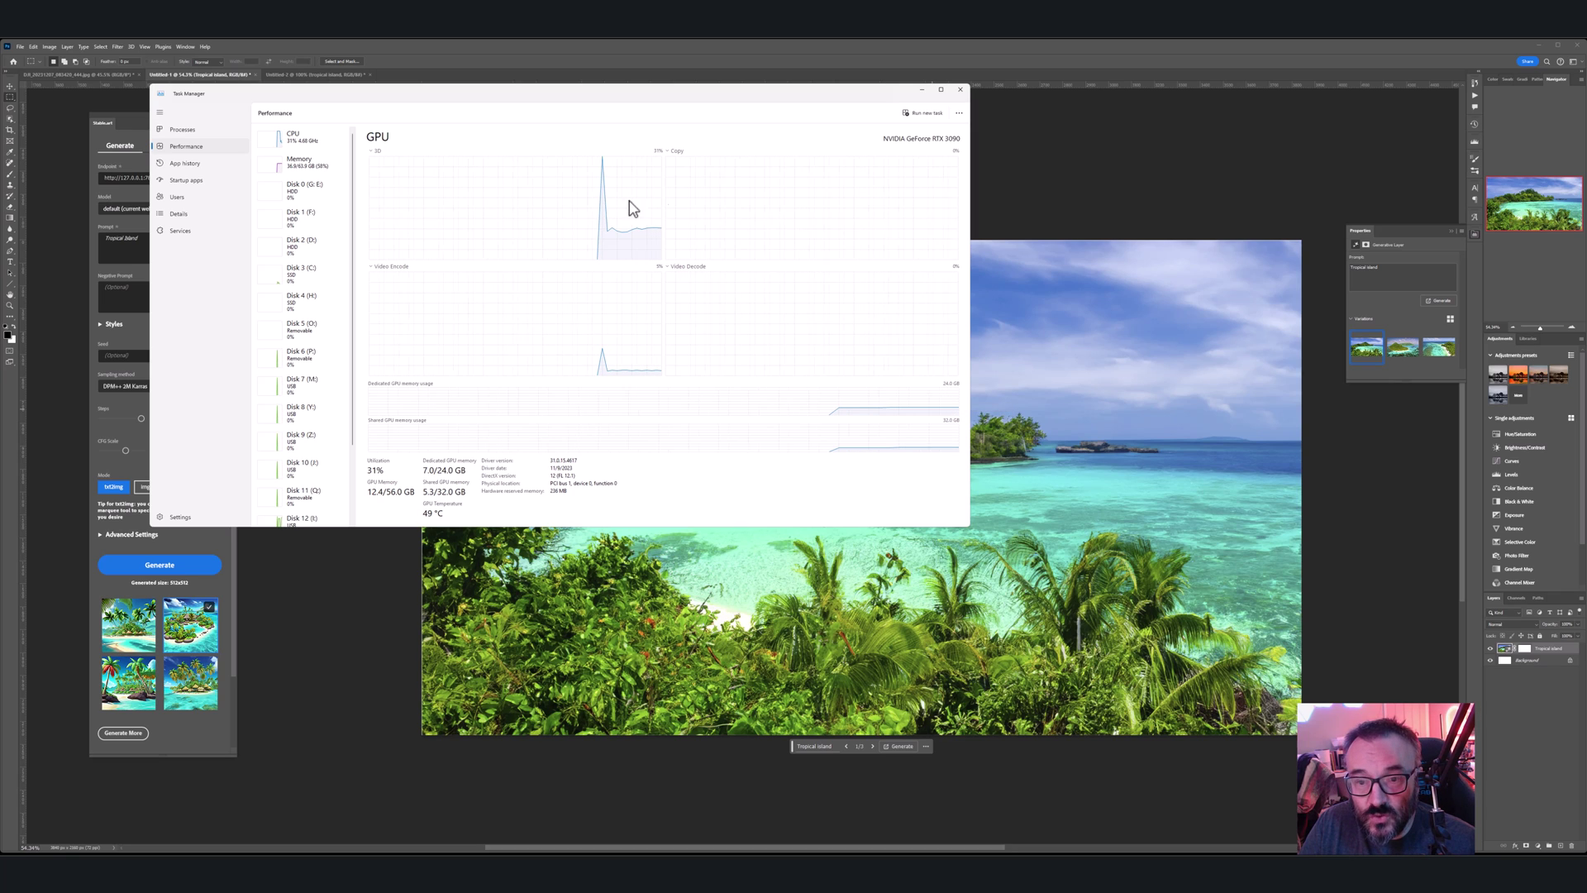
{"action": "left_click_drag", "start_coordinate": [652, 99], "coordinate": [1586, 248]}
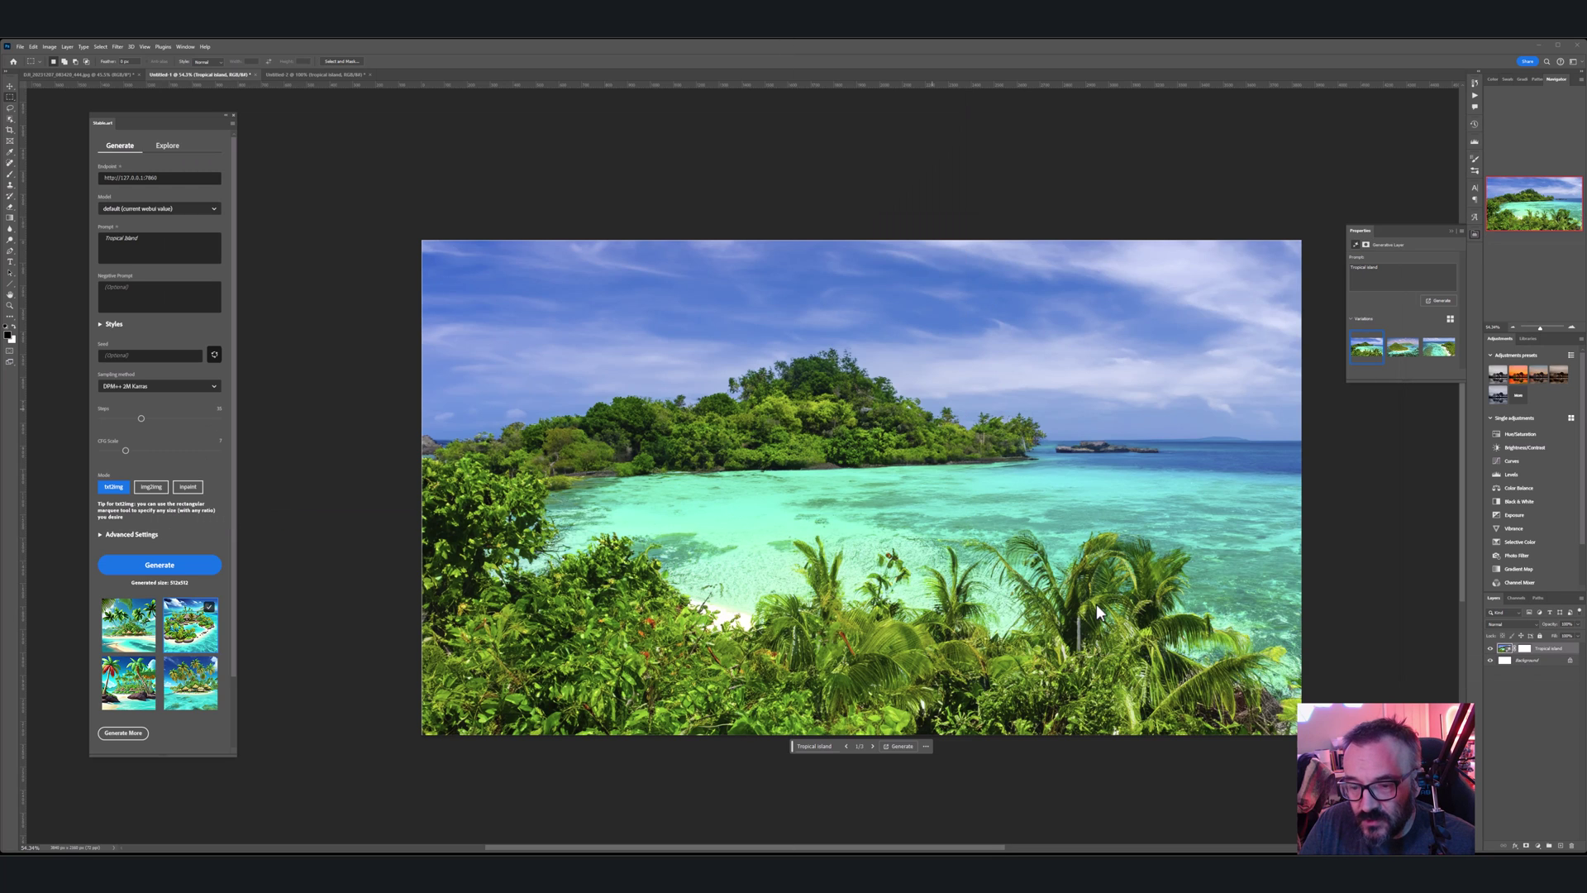
Step: Step through the large canvas's generated variations, choose the second one, and inspect its detail at 100% zoom
{"action": "left_click", "coordinate": [873, 745]}
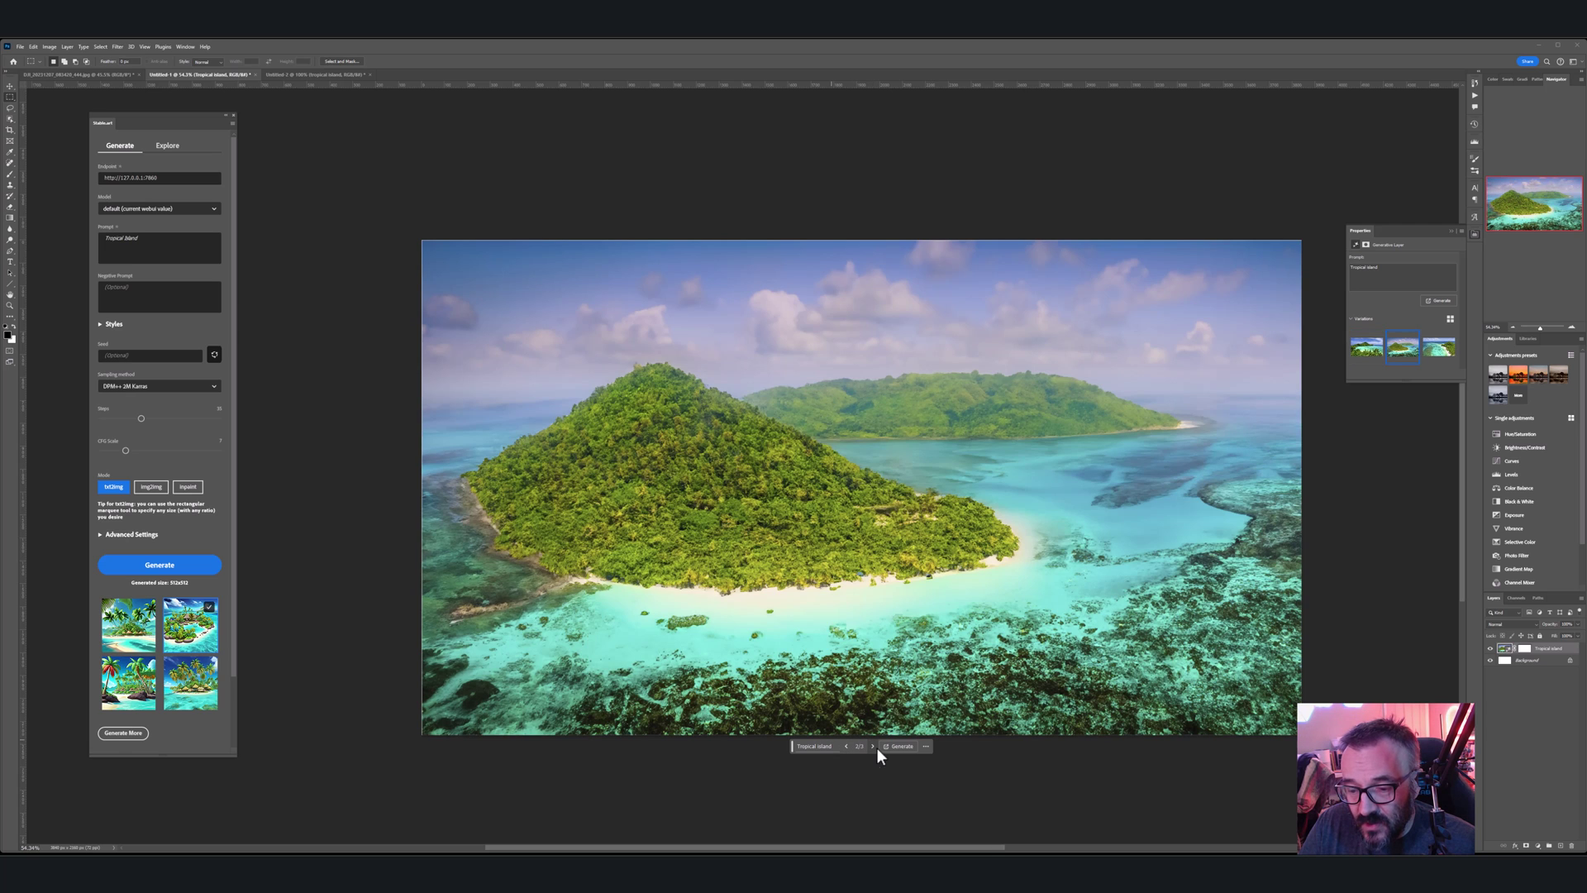
{"action": "left_click", "coordinate": [874, 746]}
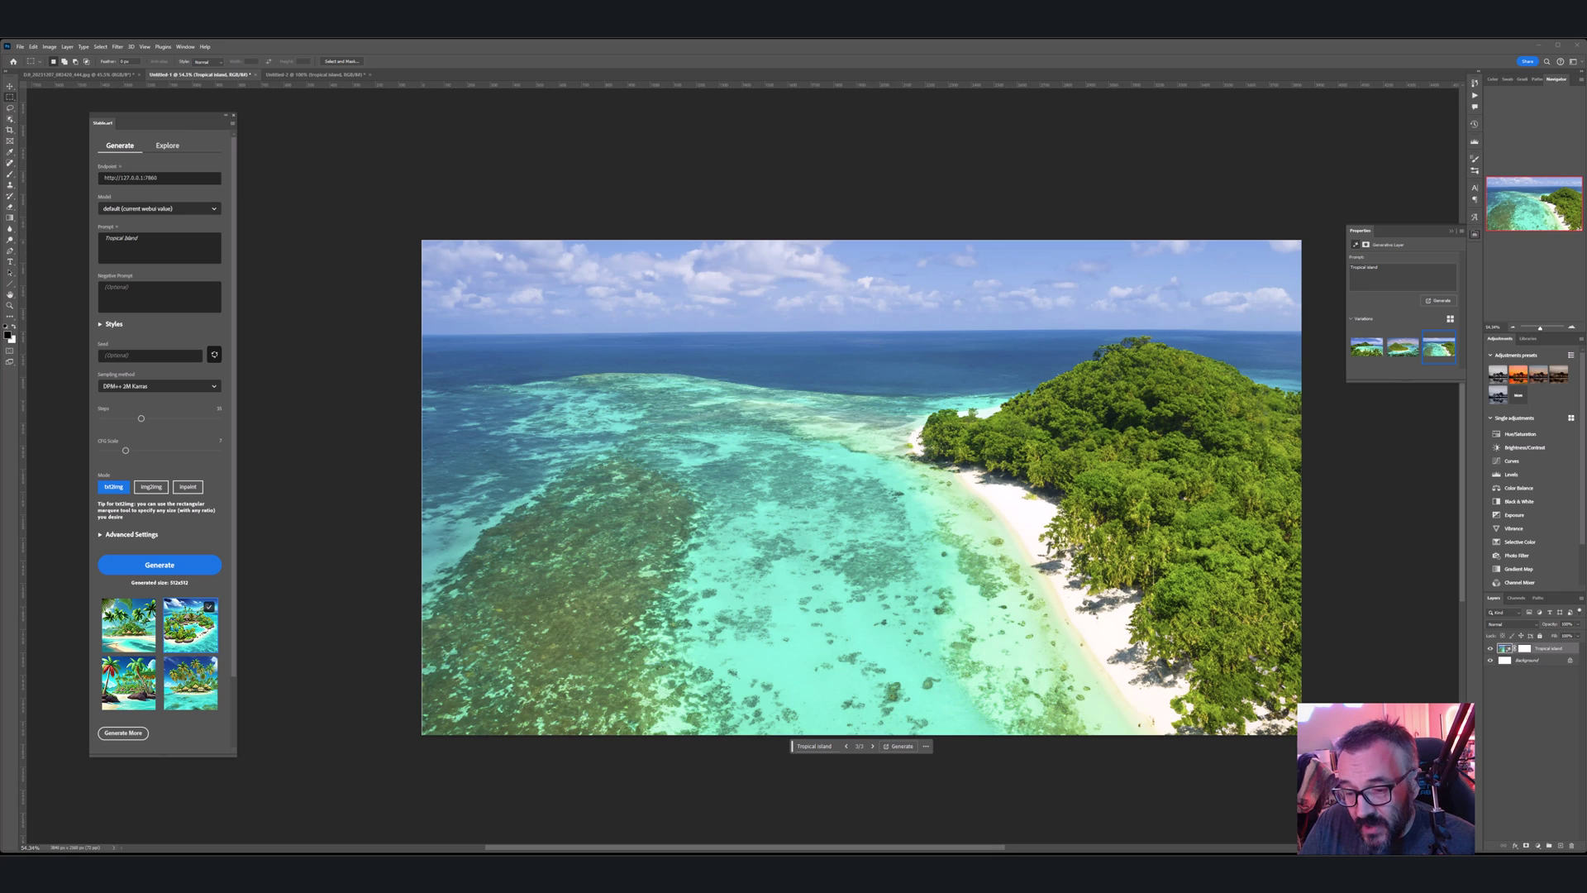
{"action": "left_click", "coordinate": [846, 747]}
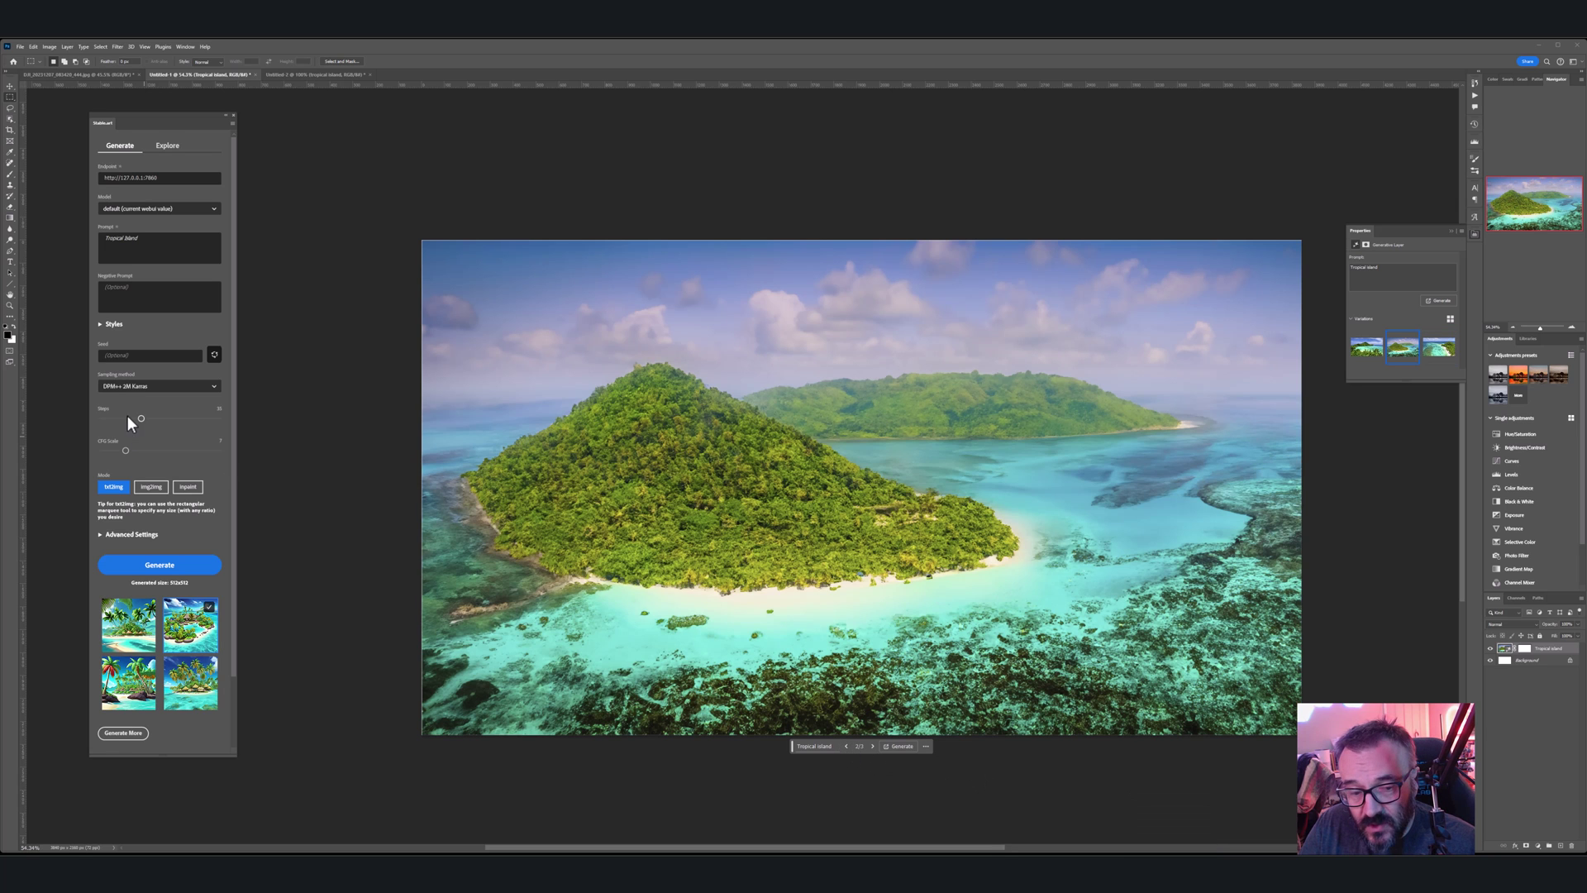
{"action": "double_click", "coordinate": [11, 305]}
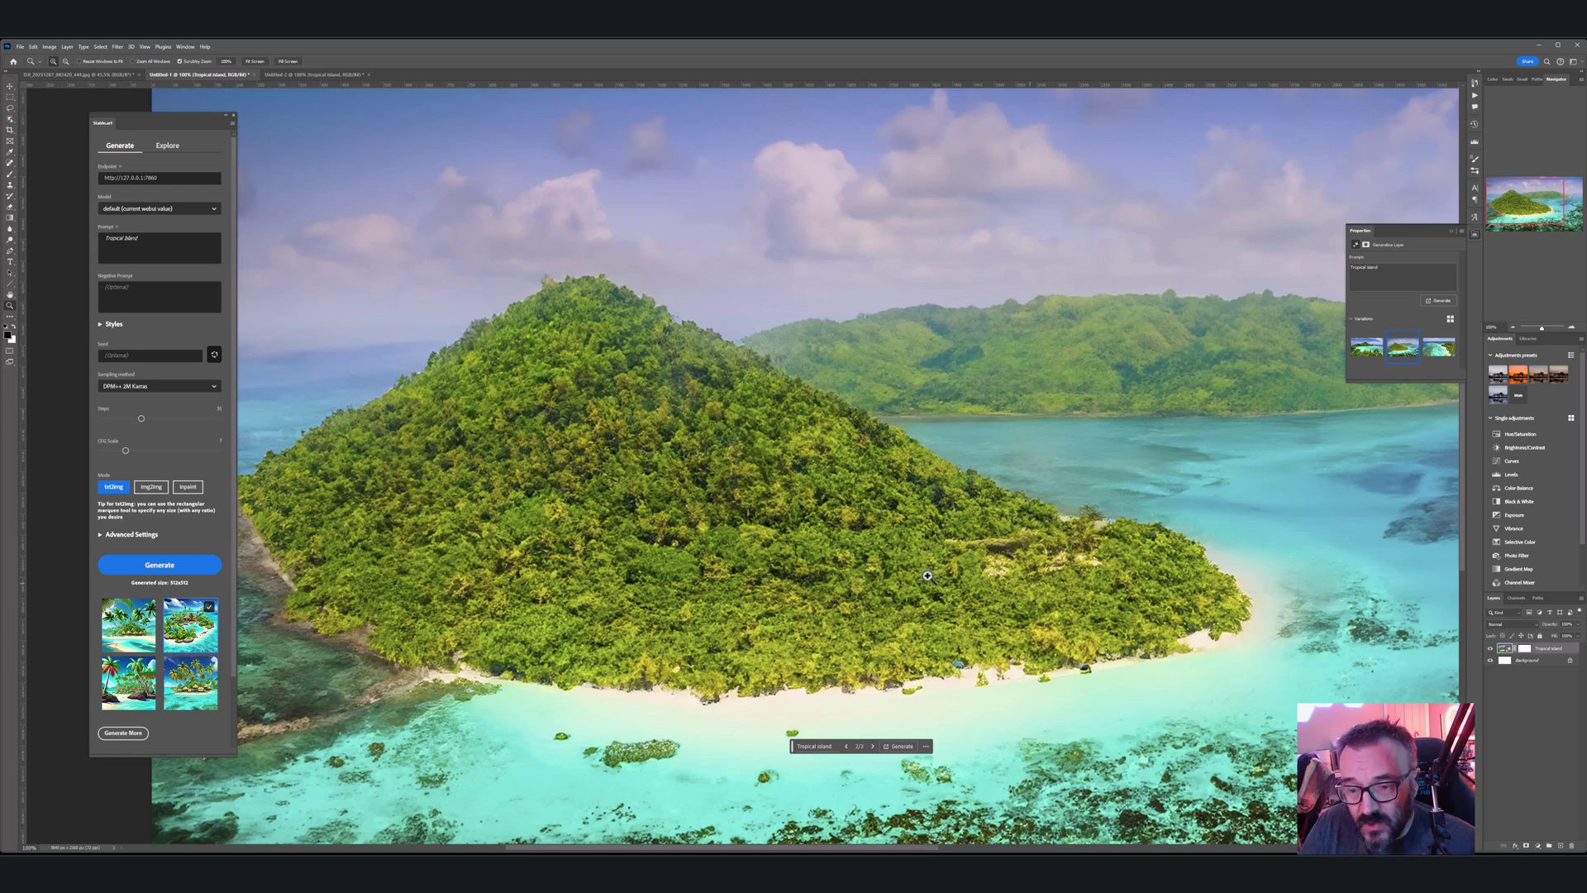
{"action": "left_click_drag", "start_coordinate": [829, 650], "coordinate": [847, 495]}
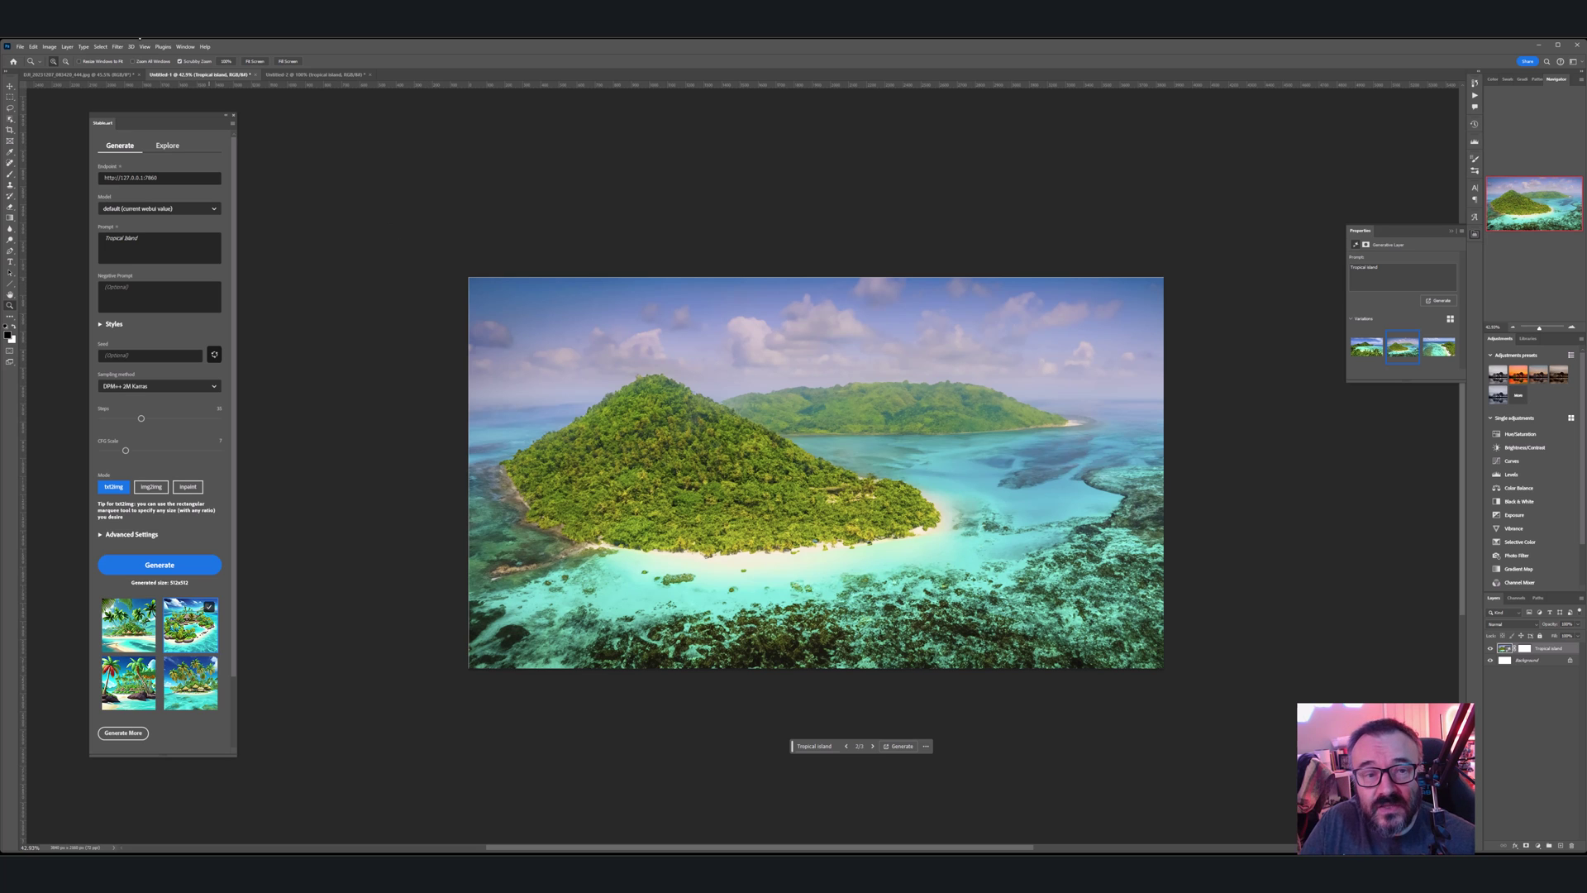
Step: In the theme park selfie document, lasso the walking man, remove him with Generative Fill without a prompt, and choose the third variation
{"action": "left_click", "coordinate": [82, 73]}
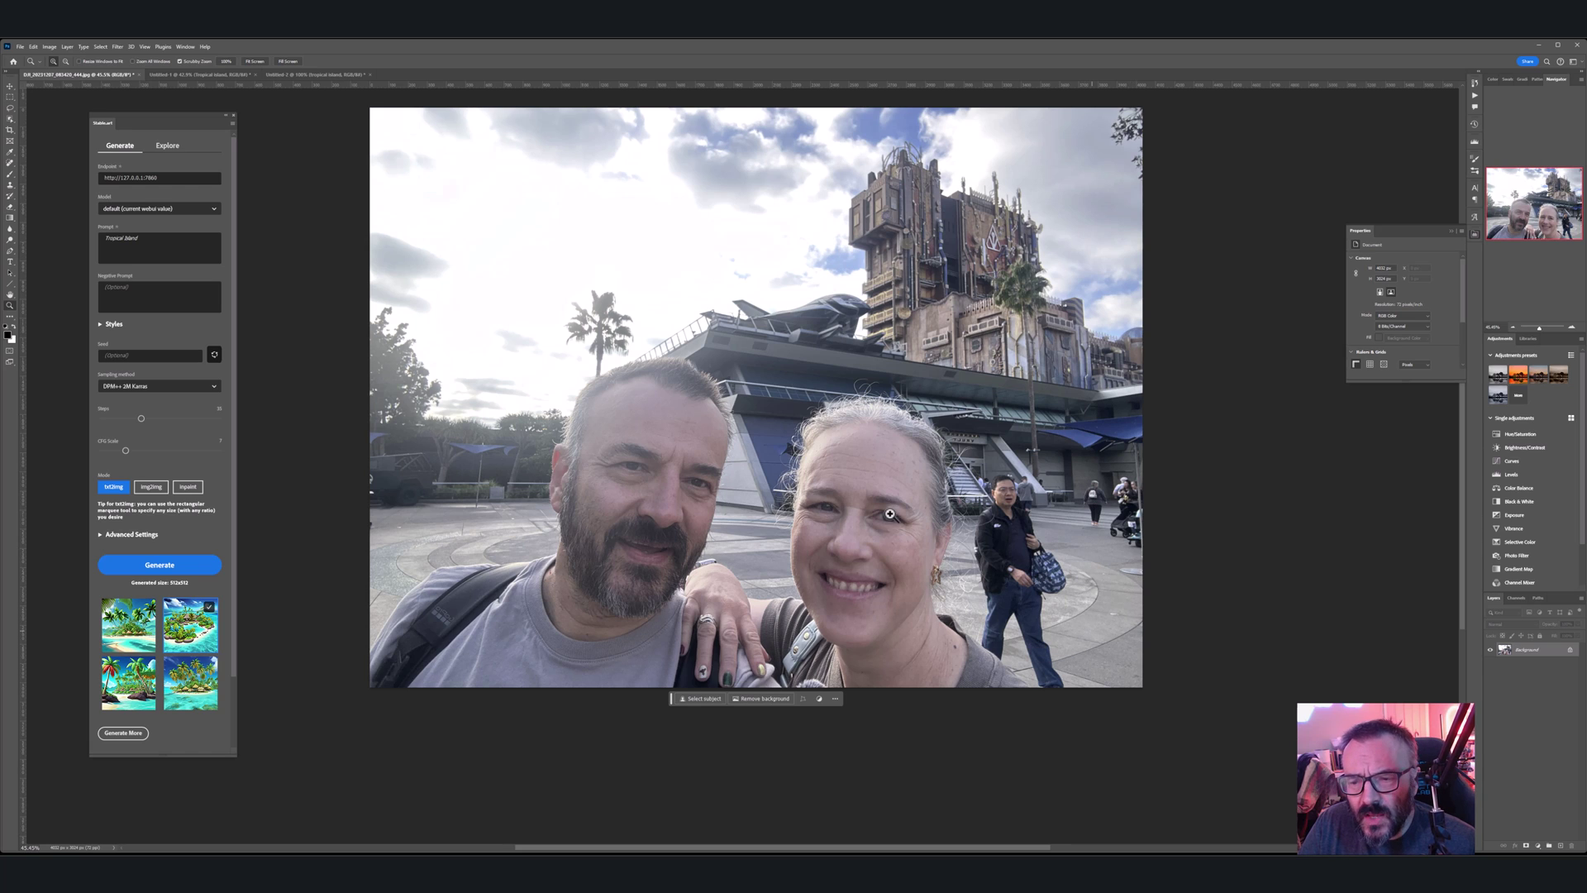
{"action": "left_click", "coordinate": [13, 107]}
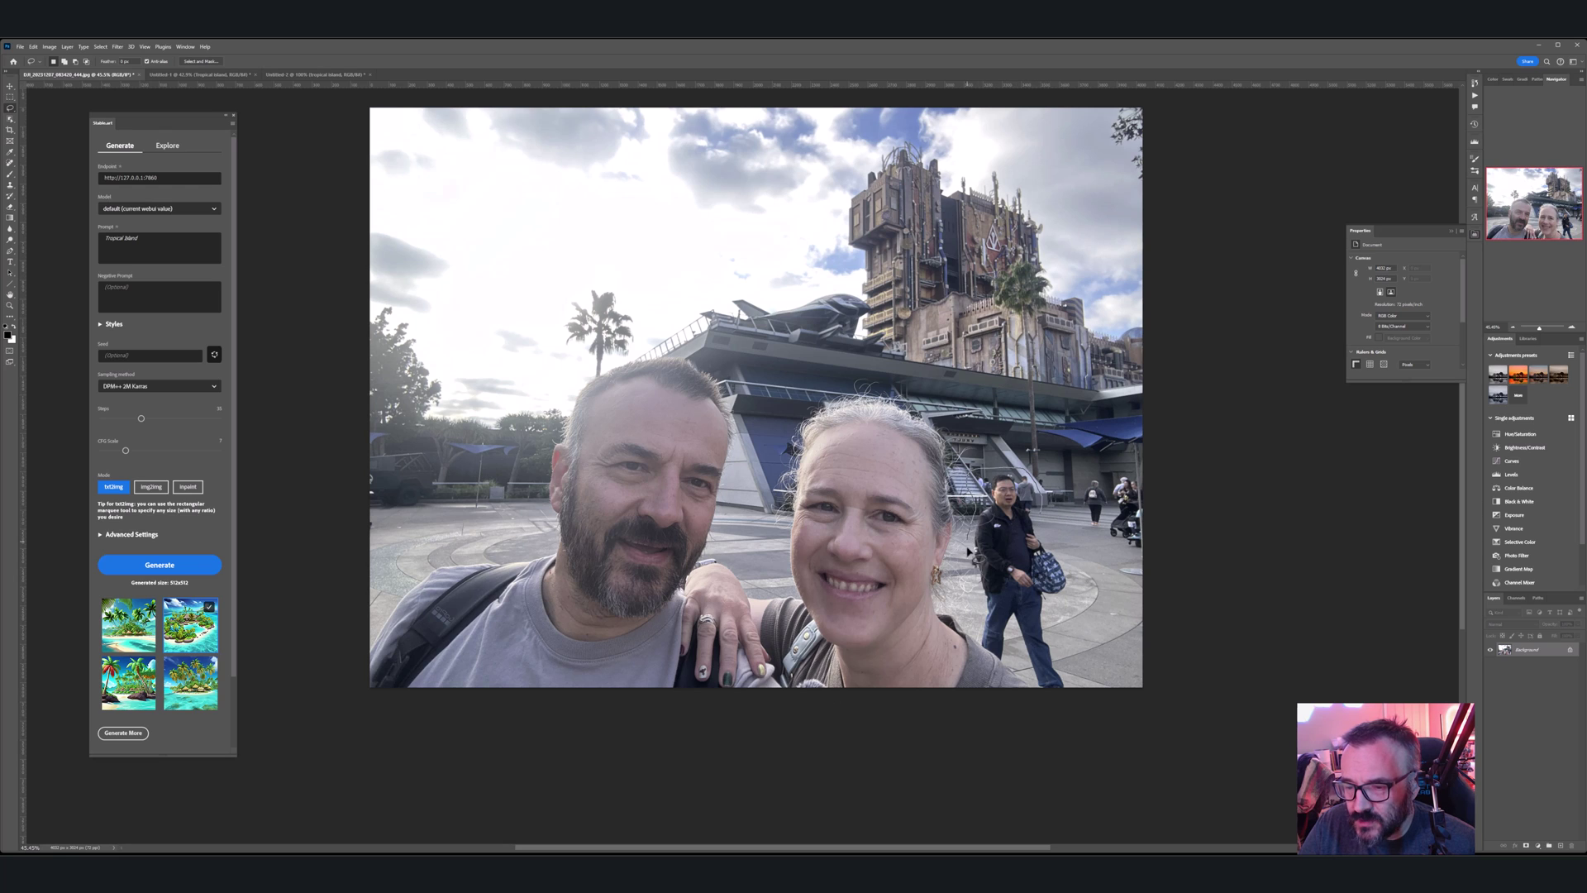
{"action": "mouse_move", "coordinate": [984, 649]}
{"action": "left_mouse_down"}
{"action": "mouse_move", "coordinate": [1065, 710]}
{"action": "mouse_move", "coordinate": [1070, 564]}
{"action": "mouse_move", "coordinate": [1044, 509]}
{"action": "left_mouse_up"}
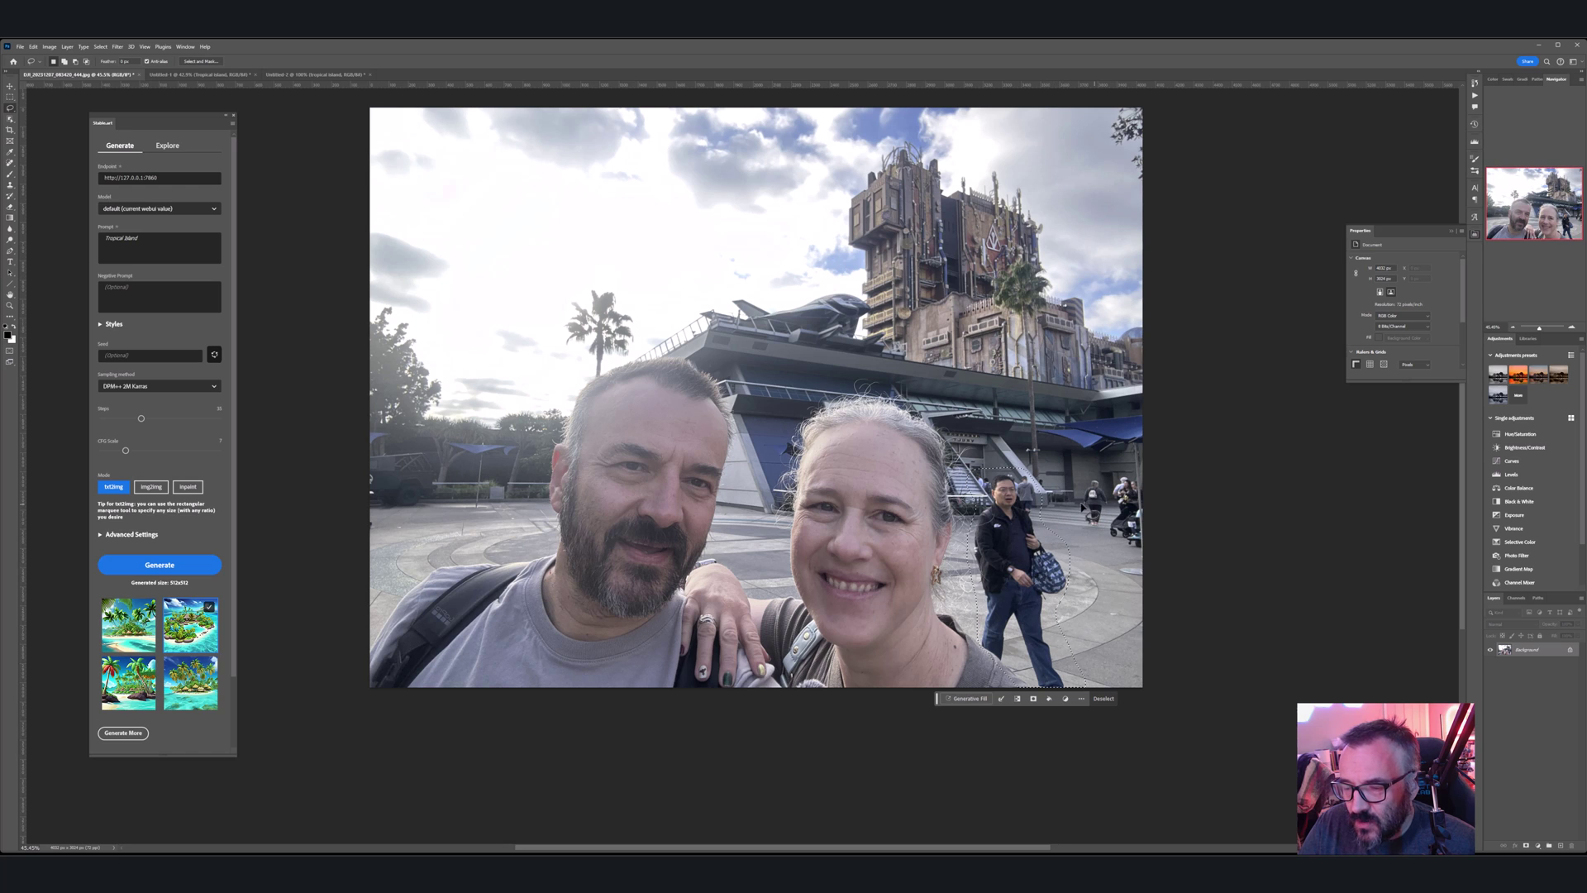
{"action": "left_click", "coordinate": [971, 698]}
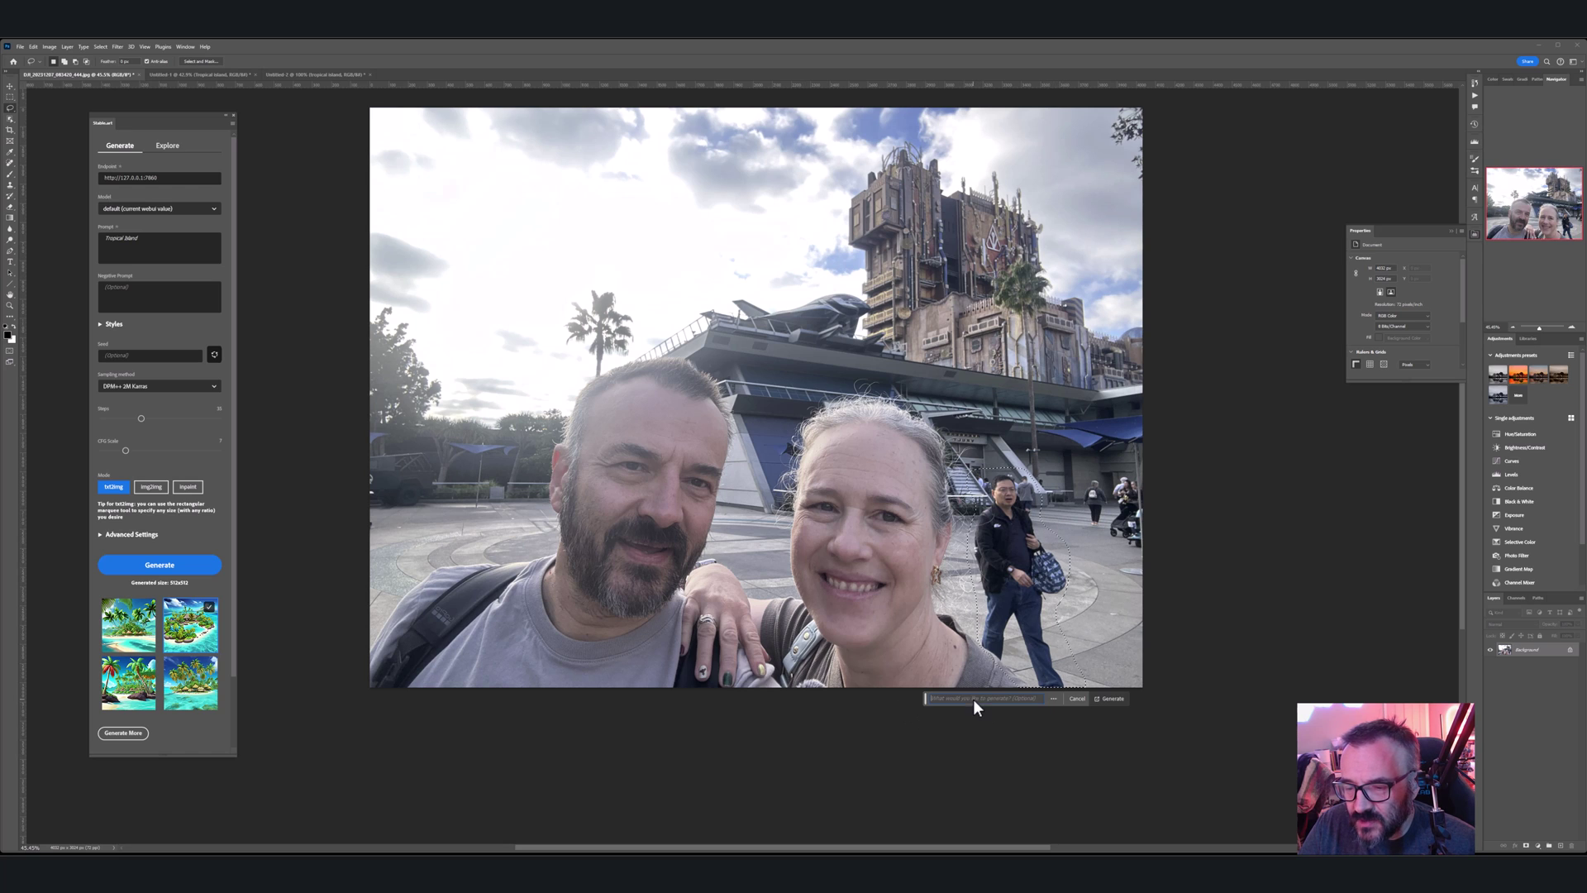
{"action": "left_click", "coordinate": [1115, 700]}
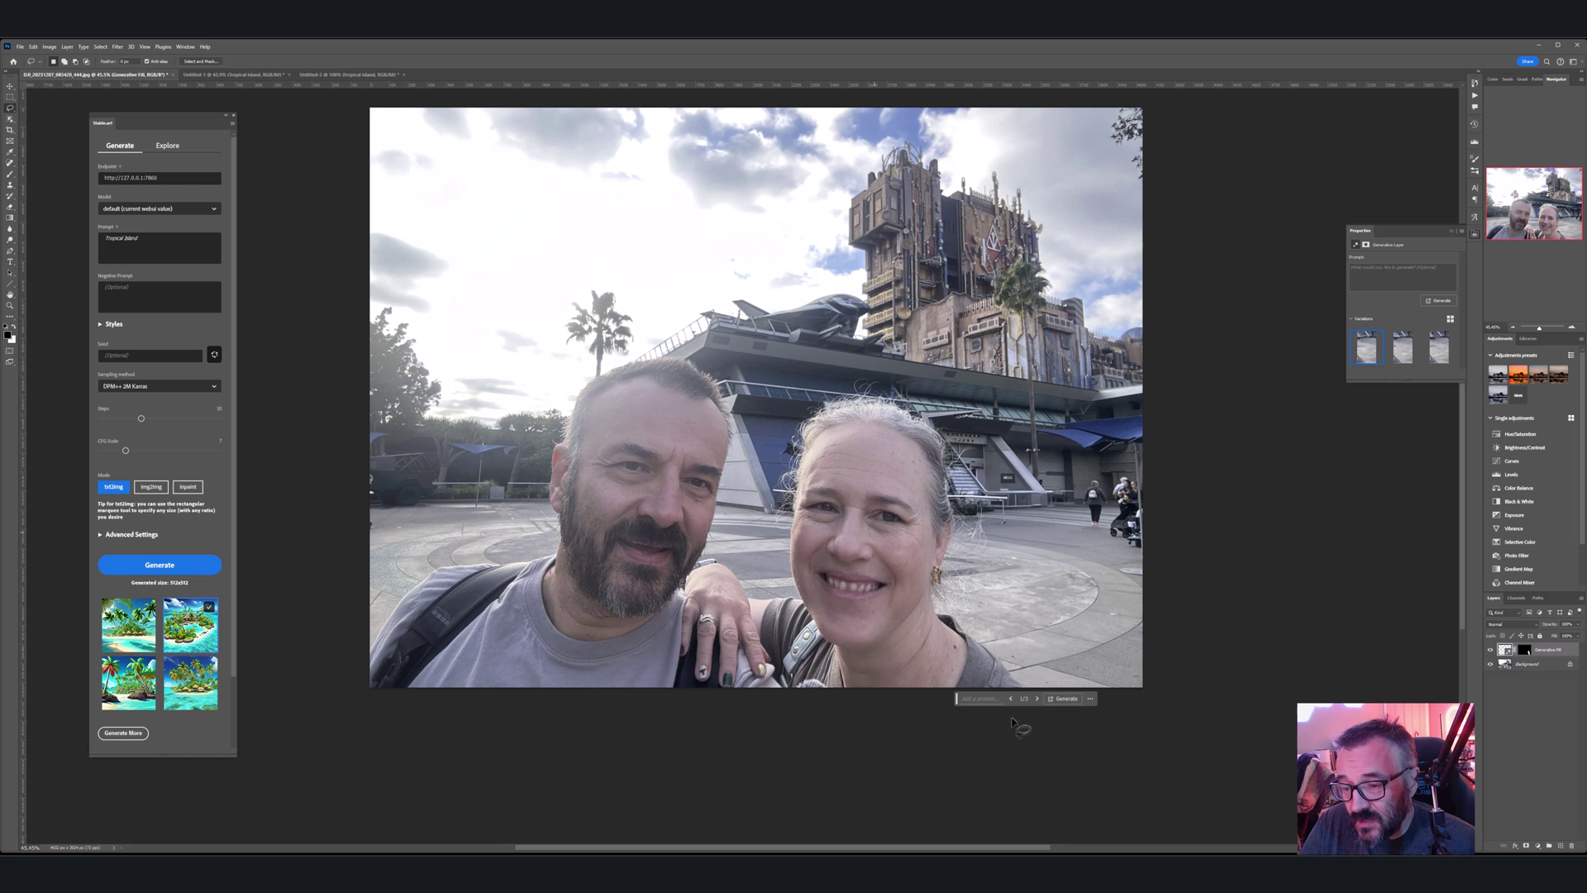
{"action": "left_click", "coordinate": [1037, 698]}
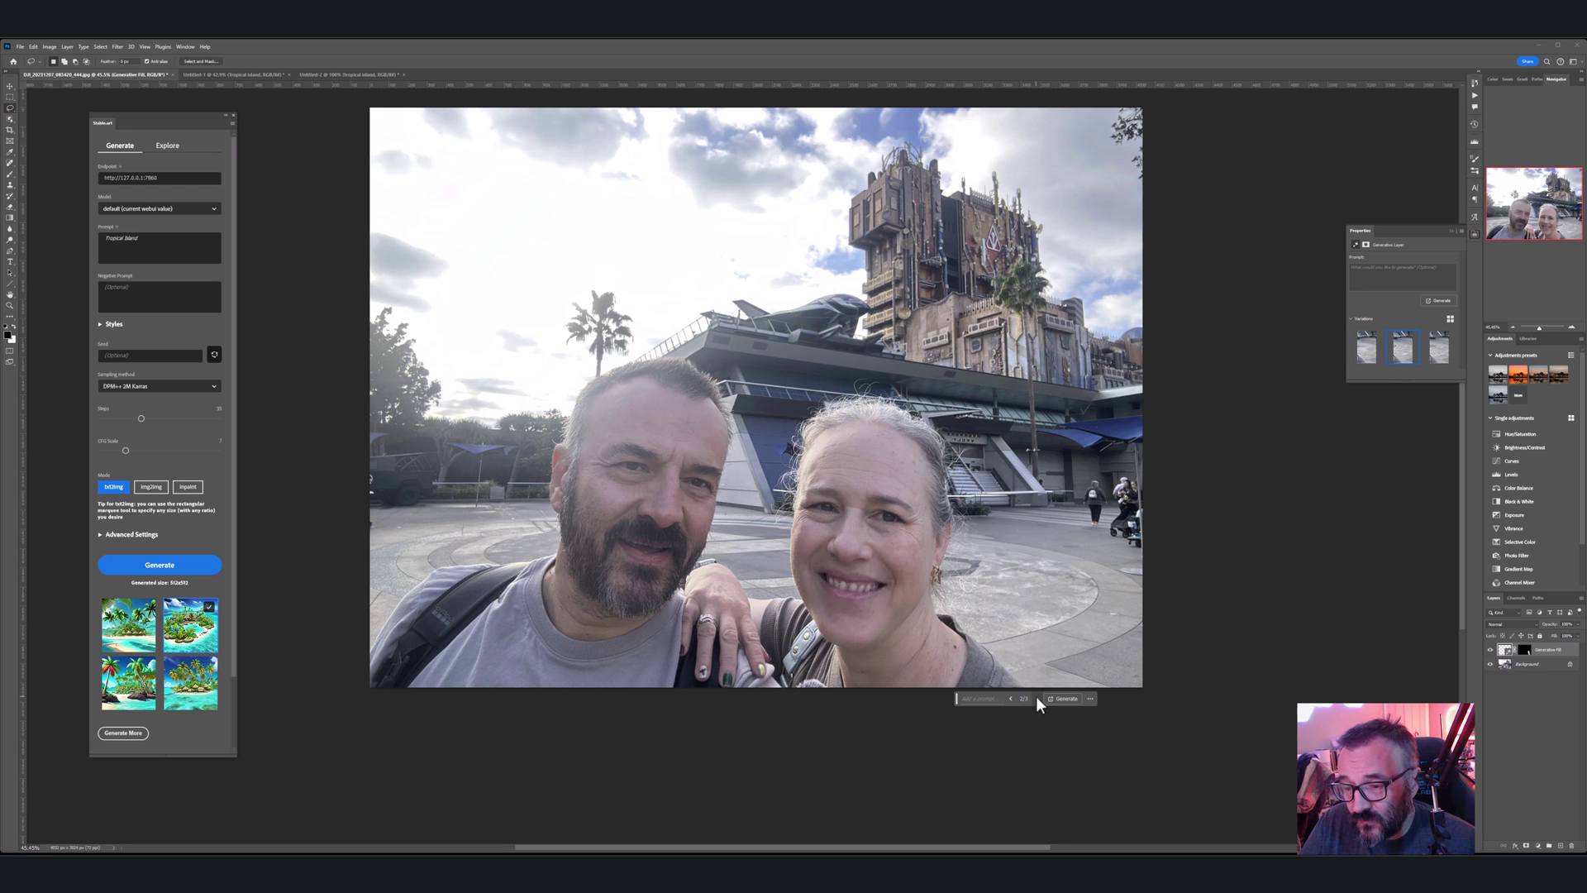
{"action": "left_click", "coordinate": [1036, 699]}
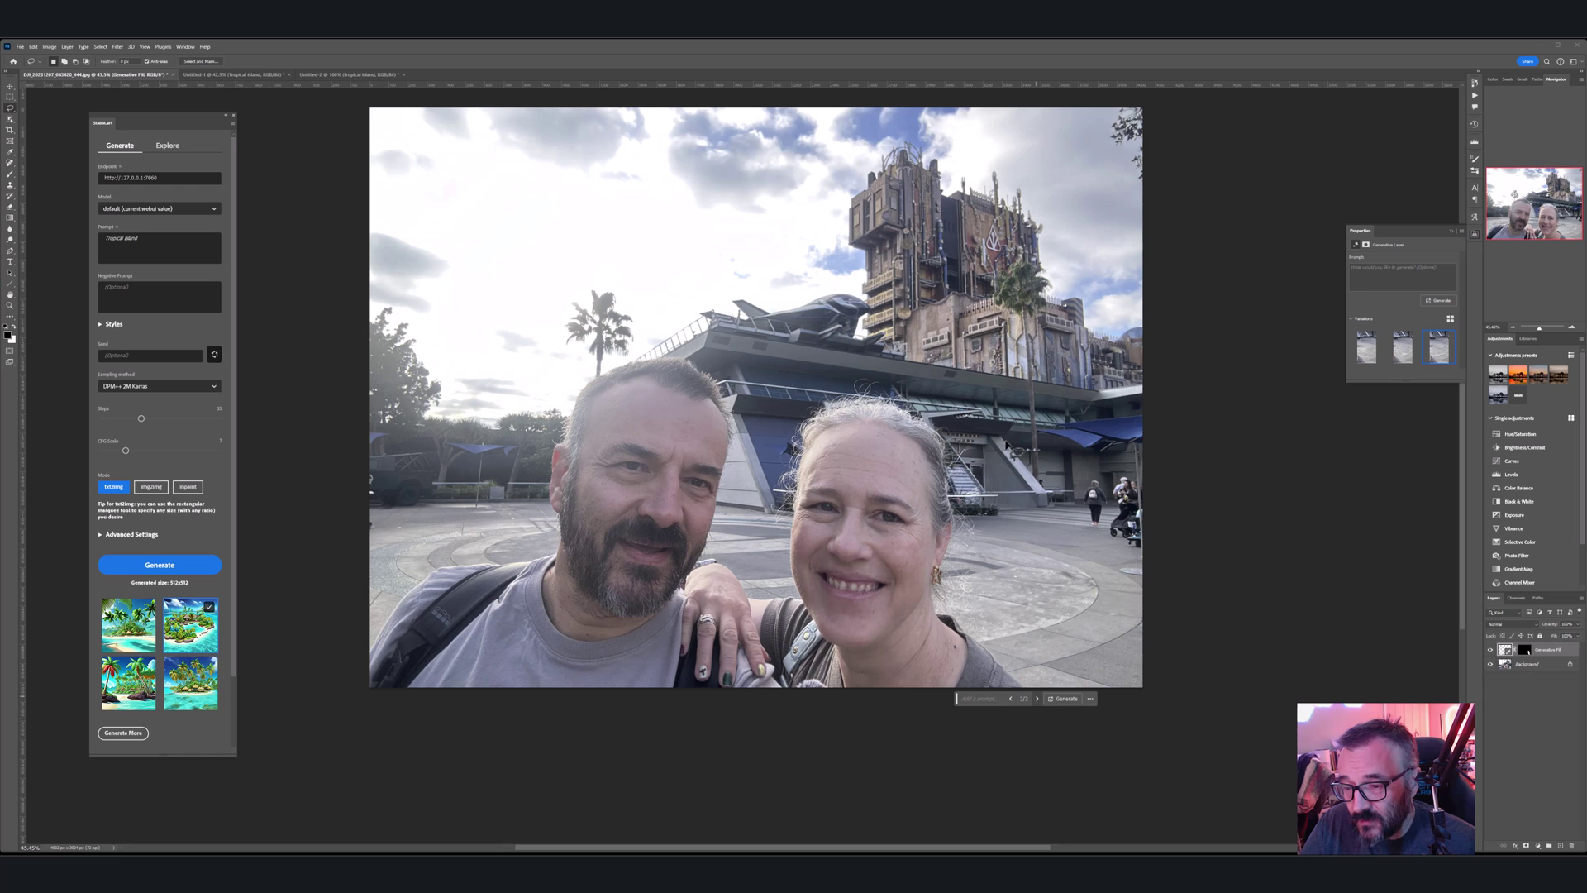
Step: Toggle the Generative Fill layer's visibility repeatedly to compare the photo before and after the walking man's removal
{"action": "left_click", "coordinate": [1492, 651]}
{"action": "left_click", "coordinate": [1492, 651]}
{"action": "left_click", "coordinate": [1492, 651]}
{"action": "left_click", "coordinate": [1492, 651]}
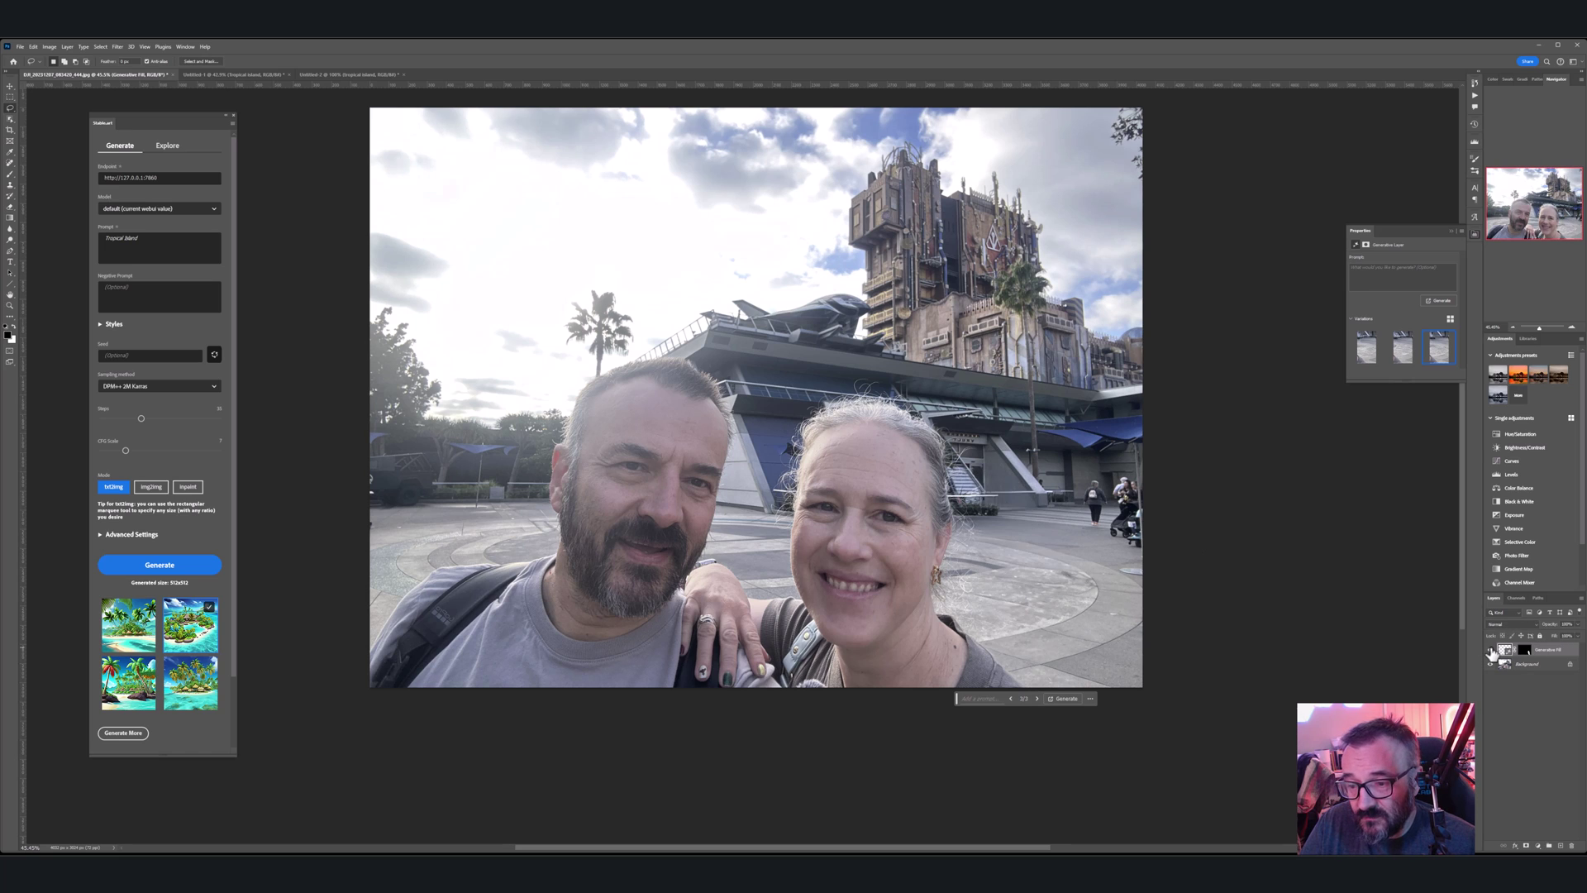
{"action": "left_click", "coordinate": [1492, 651]}
{"action": "left_click", "coordinate": [1492, 650]}
{"action": "left_click", "coordinate": [1491, 651]}
{"action": "left_click", "coordinate": [1492, 651]}
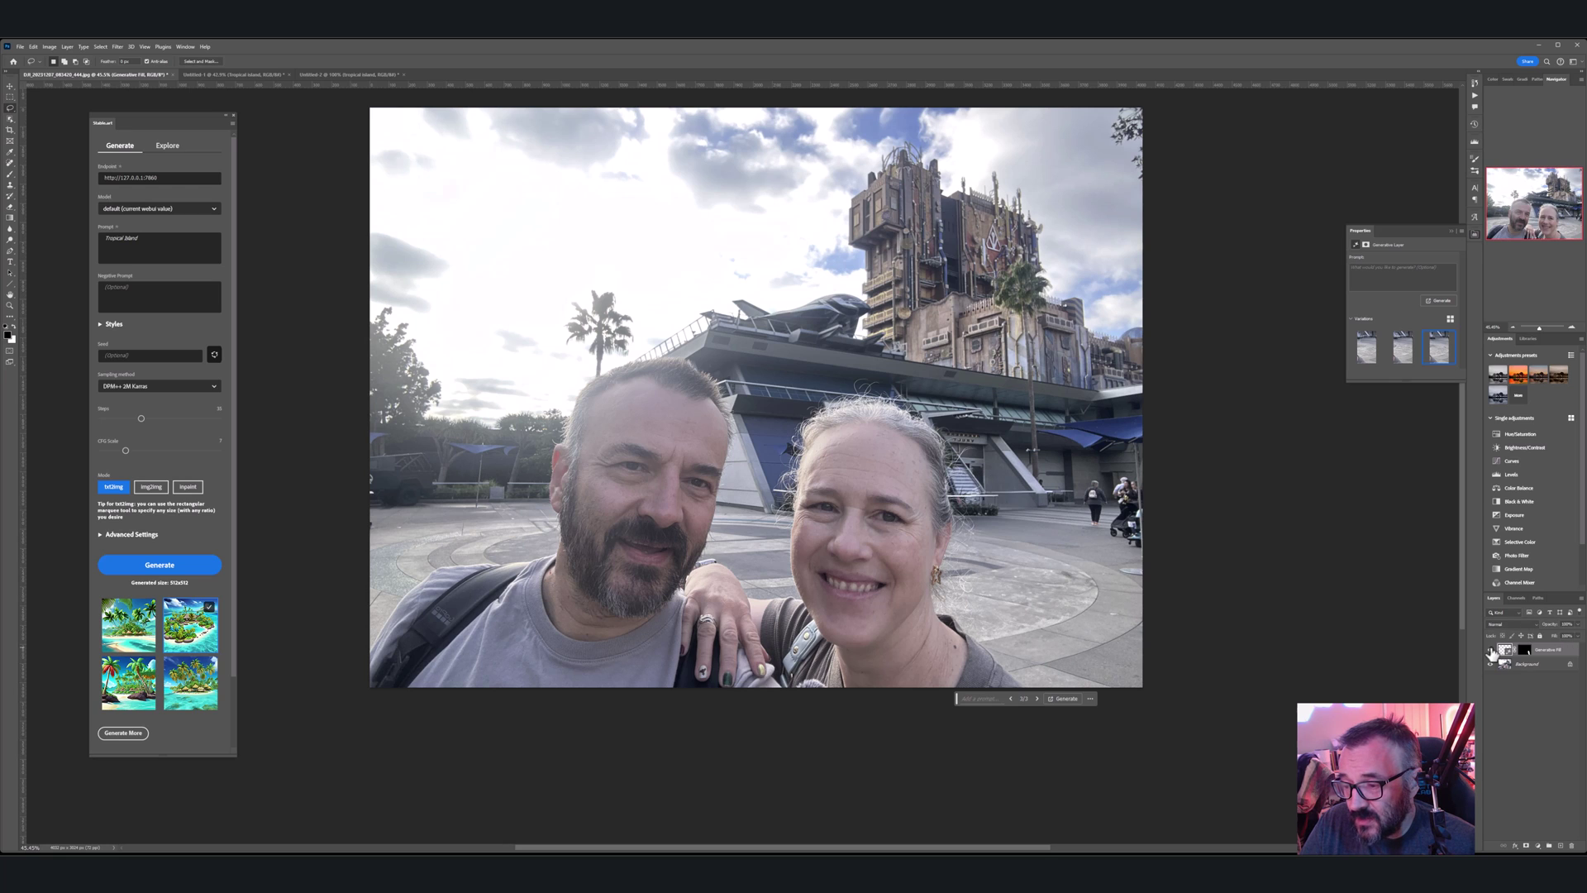
Step: Lasso the background people at the photo's right edge, remove them with Generative Fill without a prompt, and choose the second variation
{"action": "left_click", "coordinate": [1163, 489]}
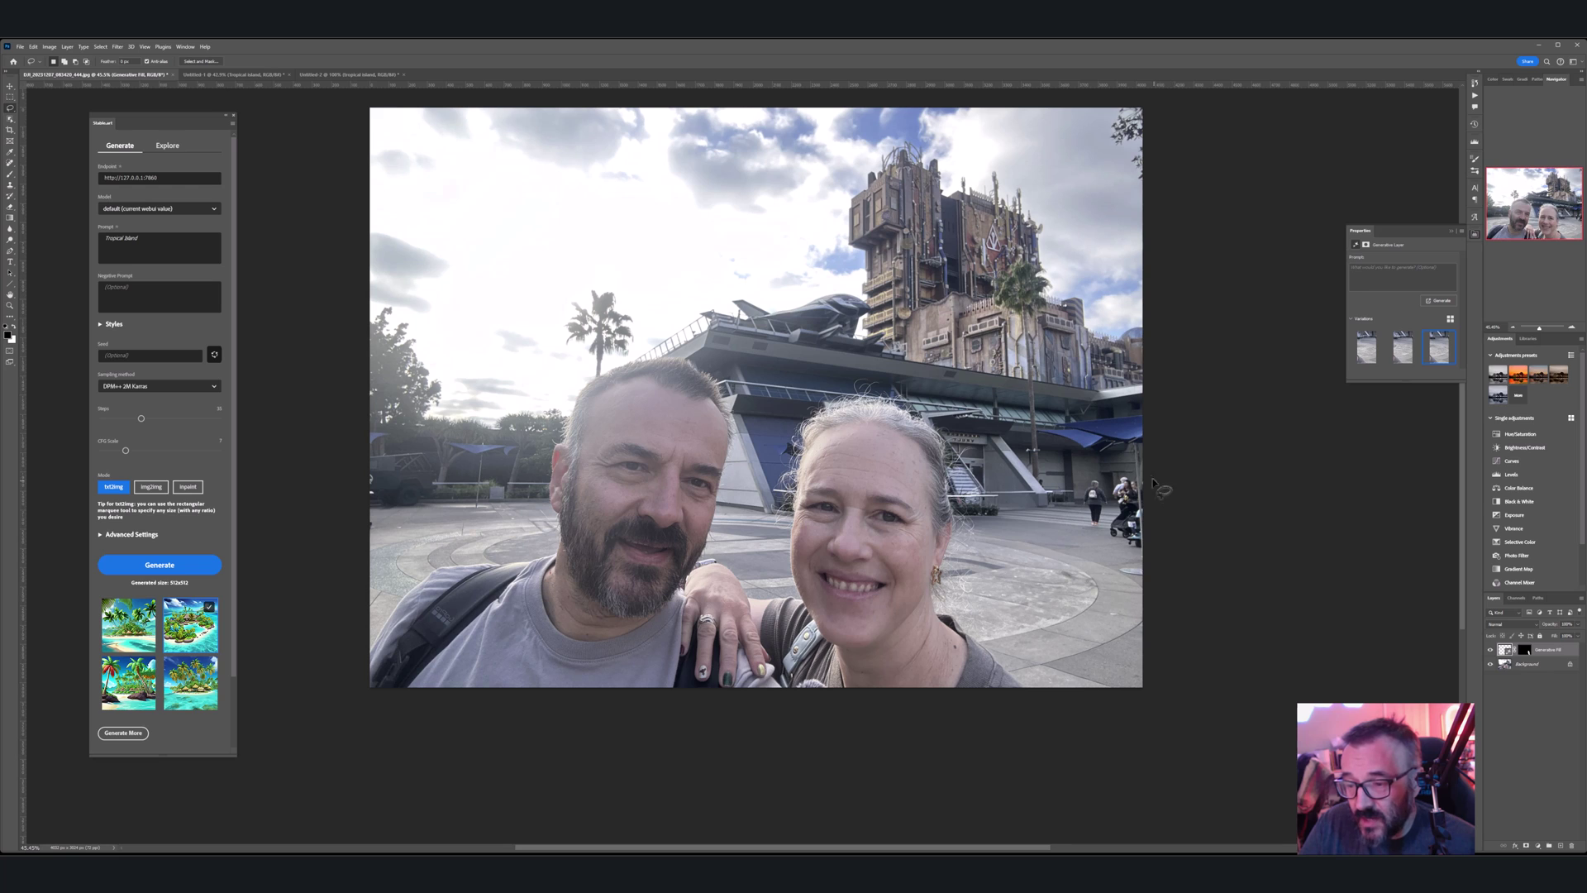
{"action": "mouse_move", "coordinate": [1102, 475]}
{"action": "left_mouse_down"}
{"action": "mouse_move", "coordinate": [1070, 511]}
{"action": "mouse_move", "coordinate": [1088, 535]}
{"action": "mouse_move", "coordinate": [1145, 559]}
{"action": "mouse_move", "coordinate": [1186, 538]}
{"action": "left_mouse_up"}
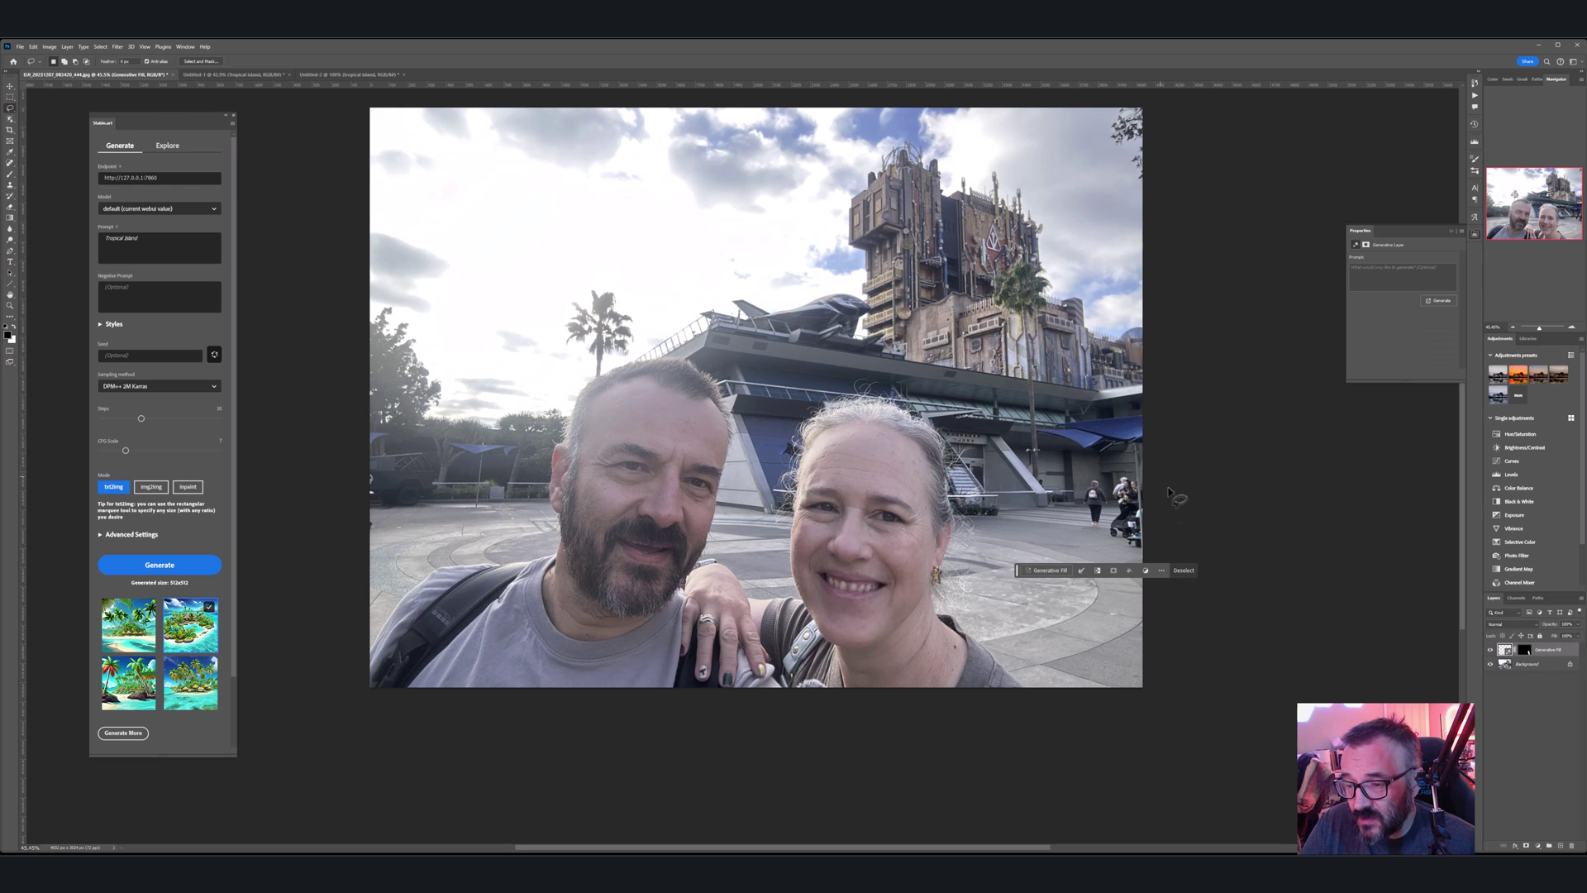
{"action": "left_click", "coordinate": [1048, 570]}
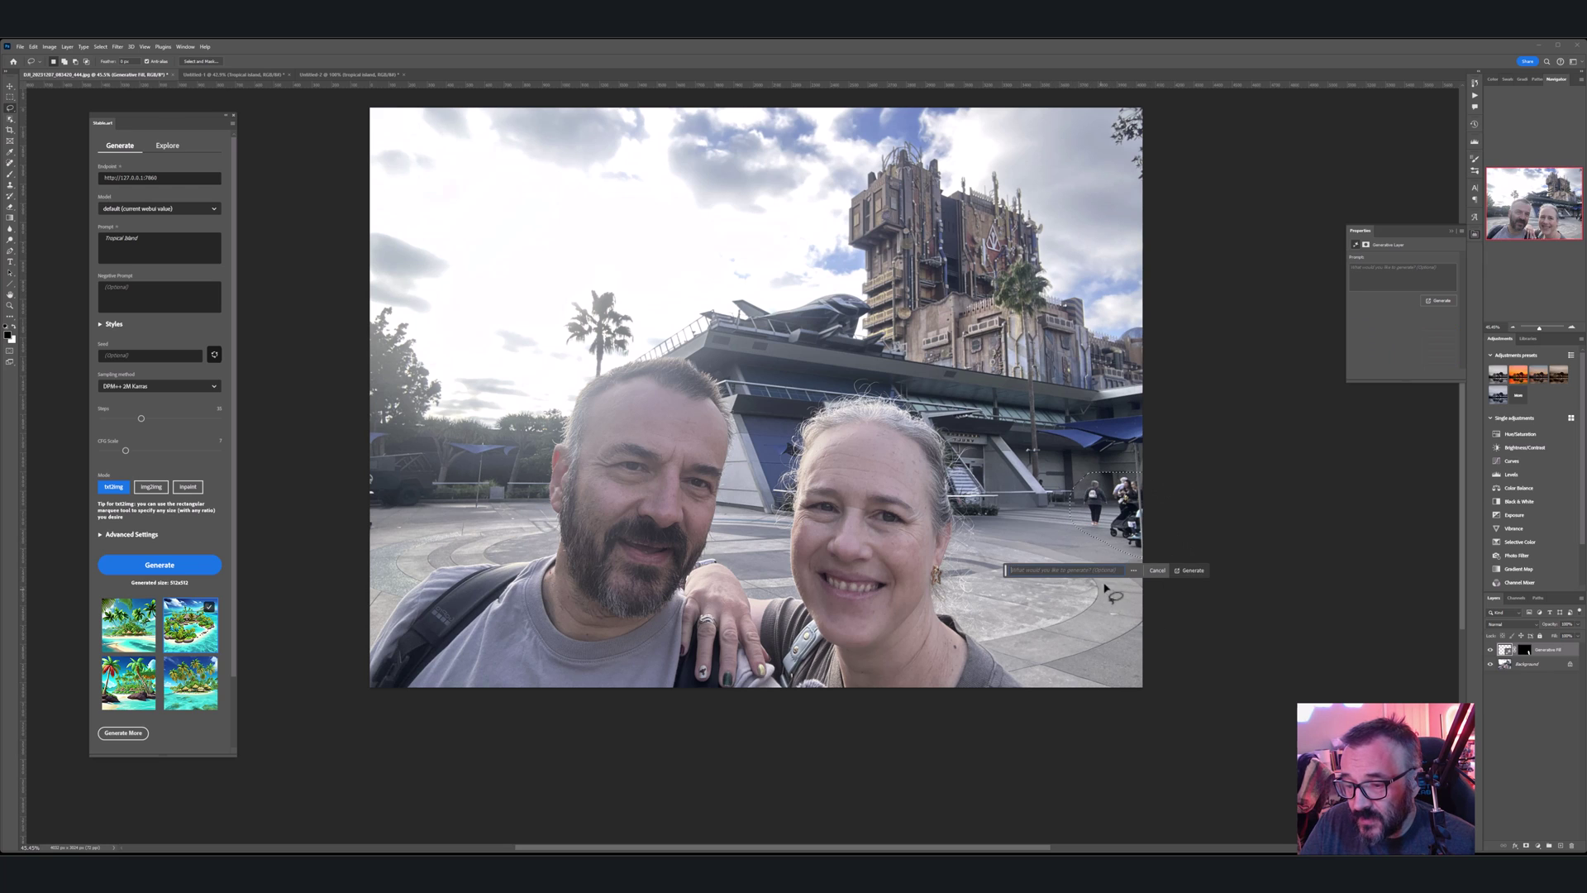
{"action": "left_click", "coordinate": [1189, 568]}
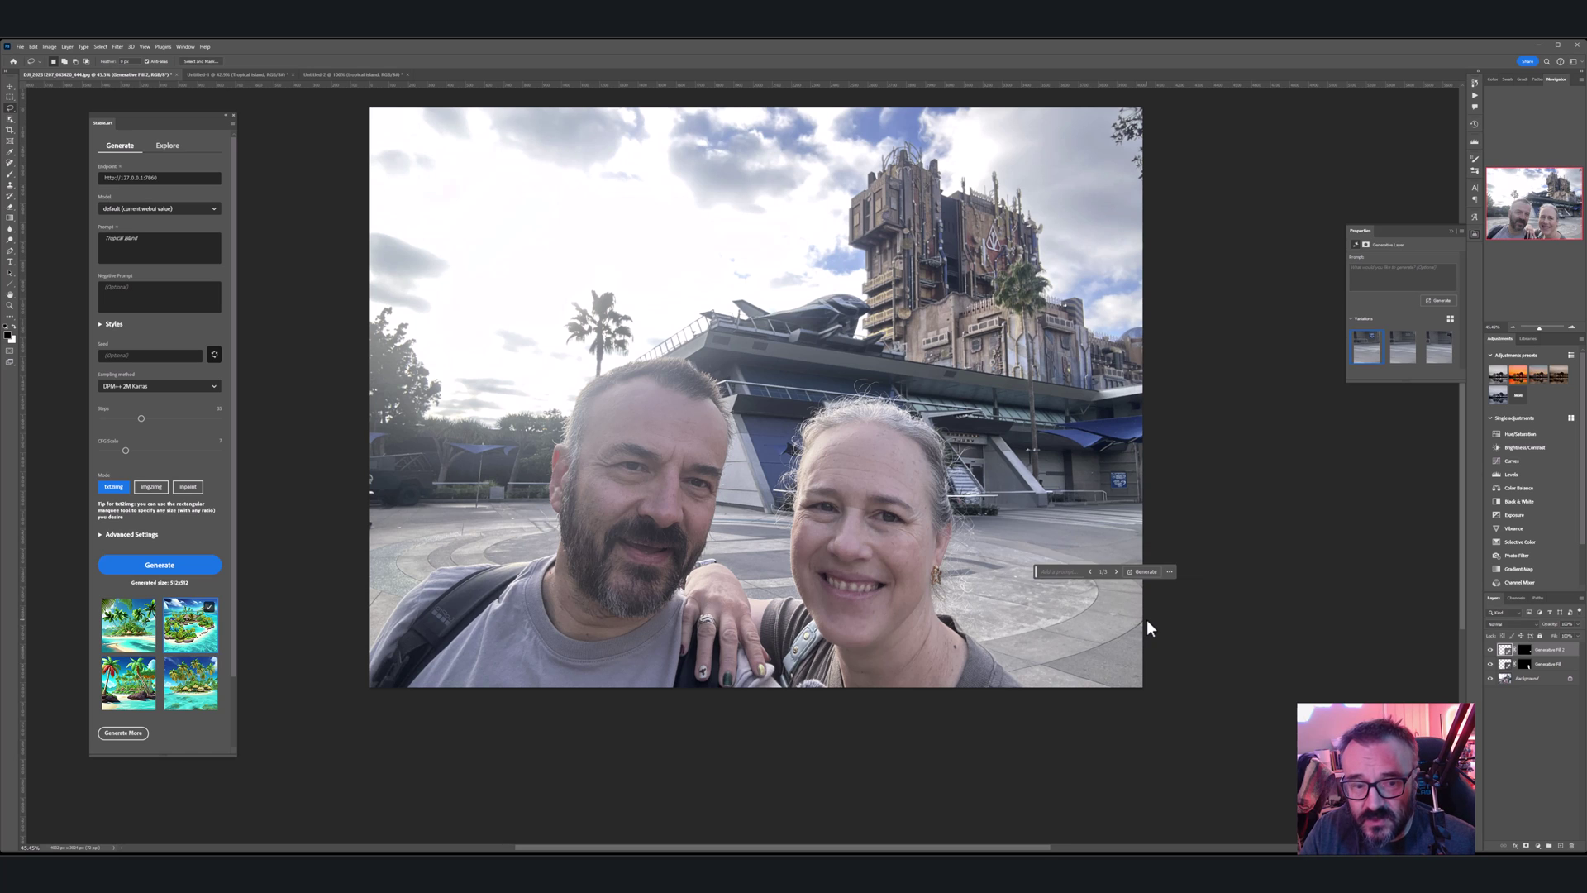
{"action": "left_click", "coordinate": [1117, 573]}
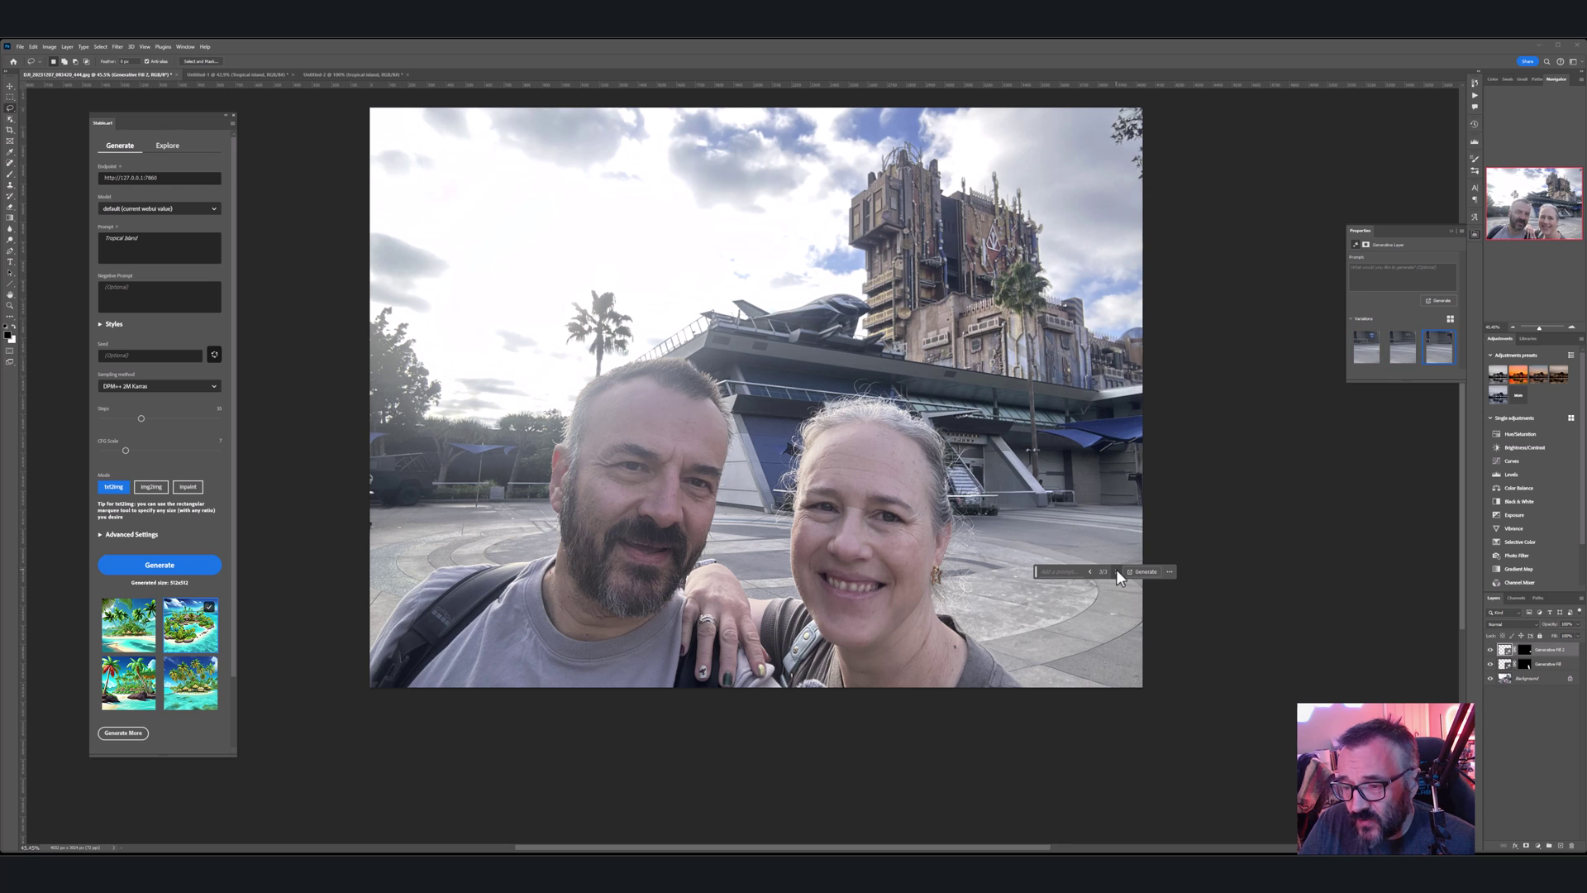
{"action": "left_click", "coordinate": [1090, 572]}
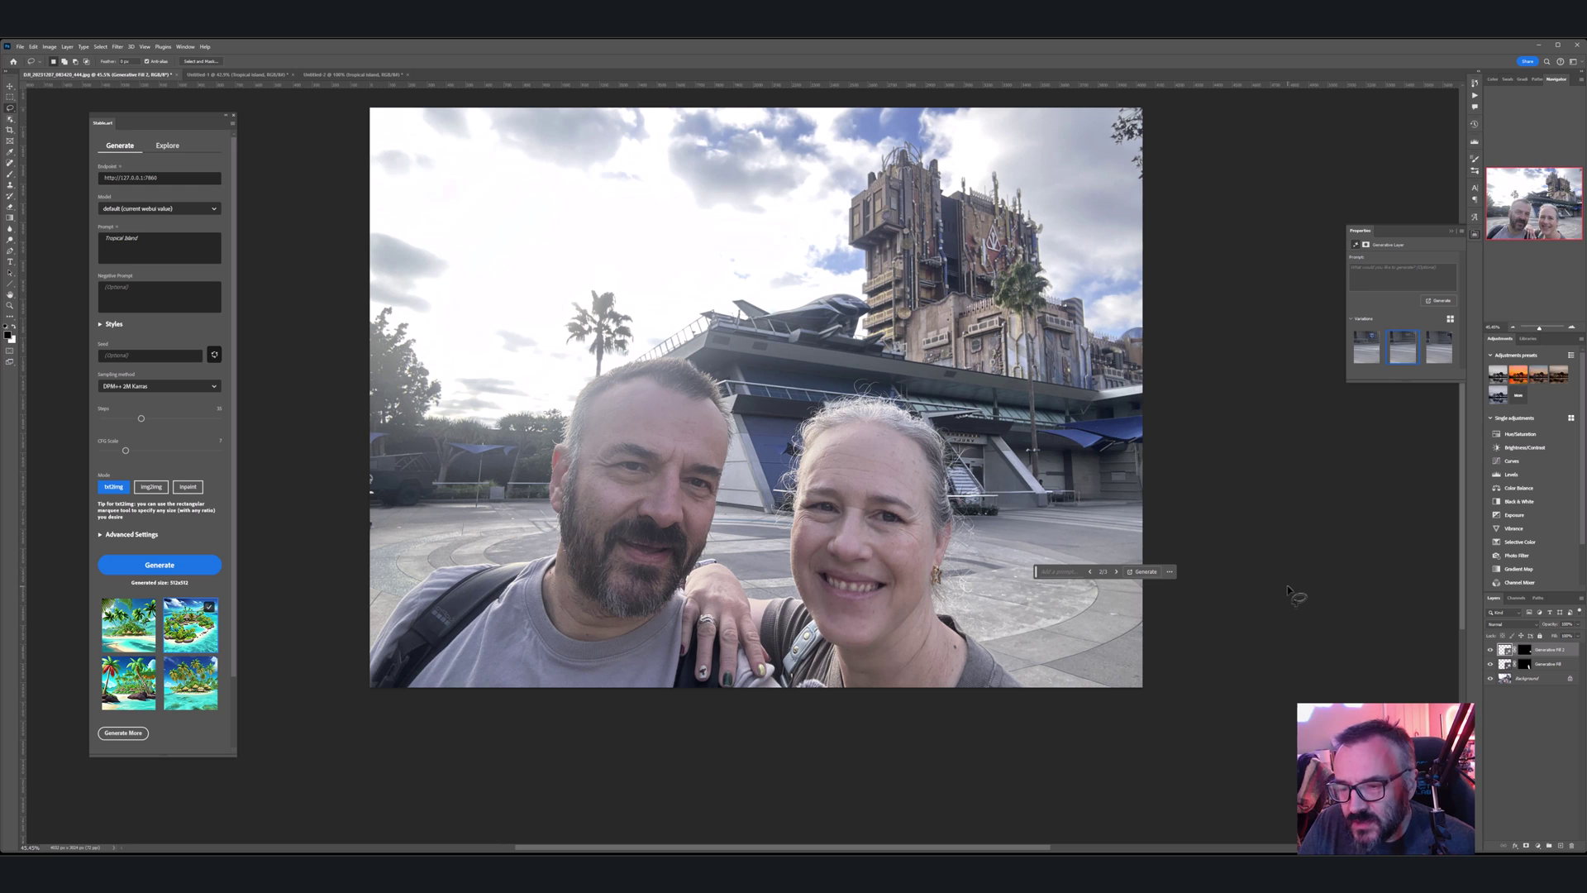
Step: Hide both Generative Fill layers and duplicate the Background layer
{"action": "left_click", "coordinate": [1491, 650]}
{"action": "left_click", "coordinate": [1491, 664]}
{"action": "left_click", "coordinate": [1530, 678]}
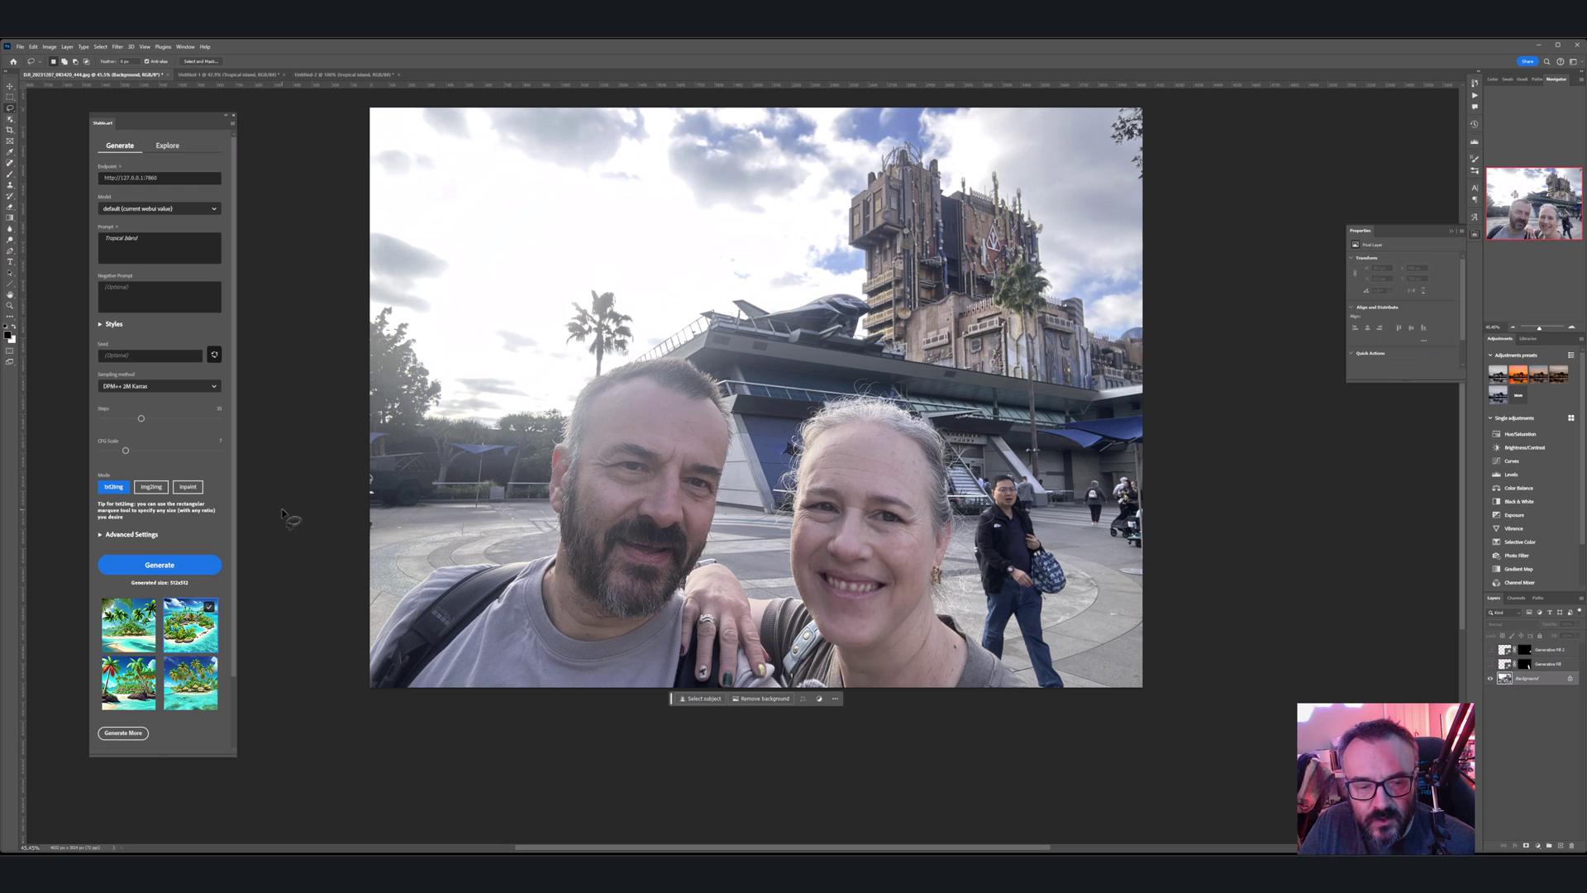
{"action": "left_click_drag", "start_coordinate": [1538, 678], "coordinate": [1561, 846]}
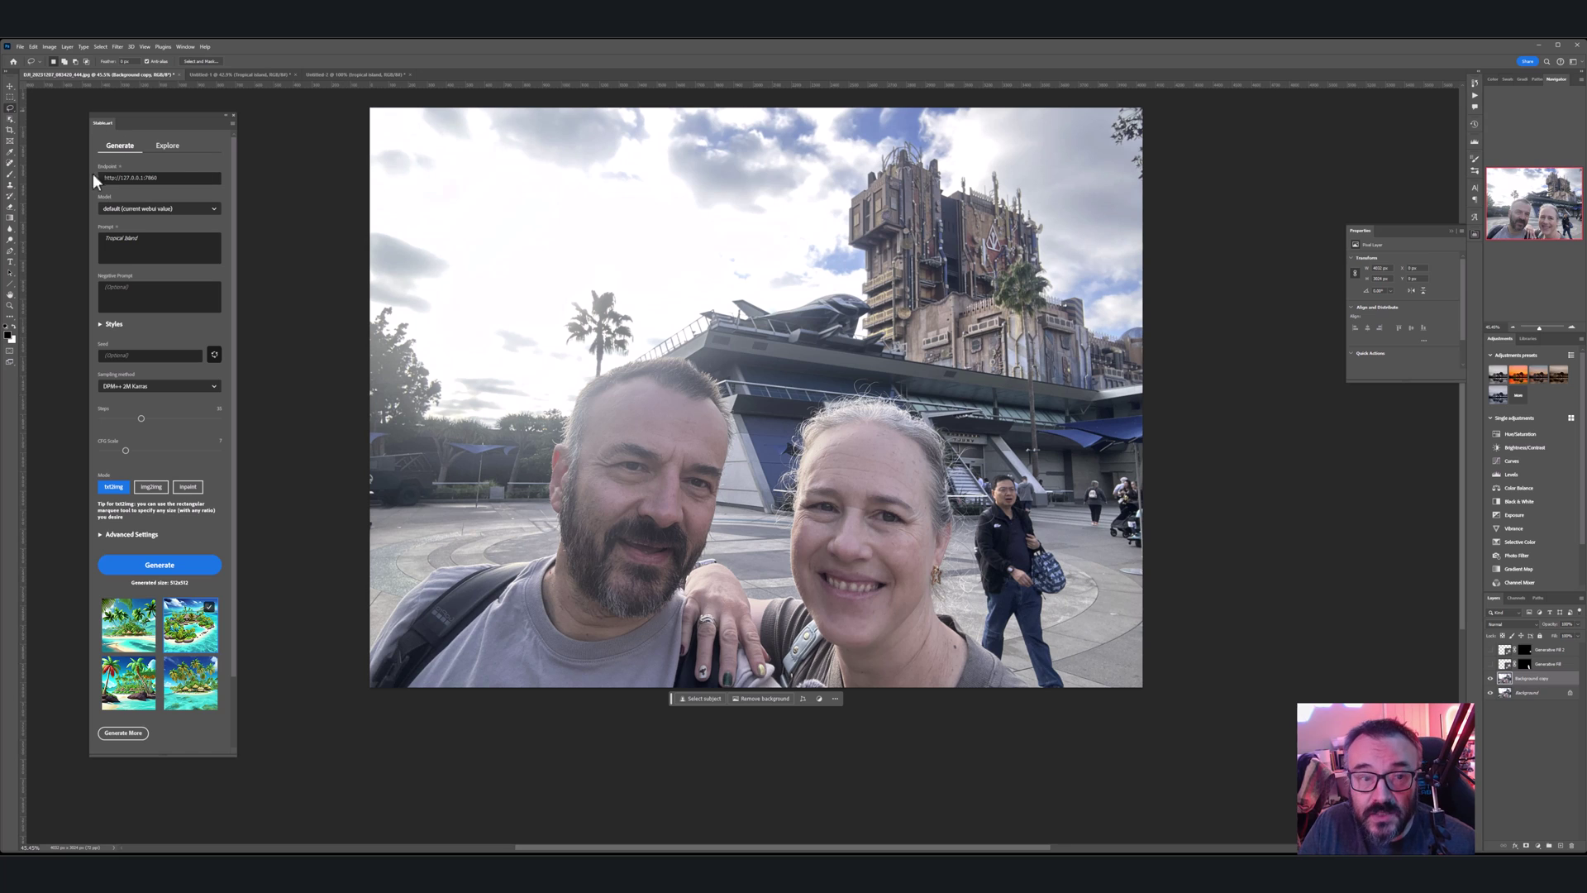
Step: Lasso the walking man on the duplicated layer and set the Stable.art prompt to "concrete ground, building,"
{"action": "mouse_move", "coordinate": [1046, 529]}
{"action": "left_mouse_down"}
{"action": "mouse_move", "coordinate": [1052, 500]}
{"action": "mouse_move", "coordinate": [1005, 459]}
{"action": "mouse_move", "coordinate": [966, 500]}
{"action": "mouse_move", "coordinate": [955, 590]}
{"action": "mouse_move", "coordinate": [984, 655]}
{"action": "mouse_move", "coordinate": [1071, 712]}
{"action": "mouse_move", "coordinate": [1058, 593]}
{"action": "mouse_move", "coordinate": [1076, 576]}
{"action": "mouse_move", "coordinate": [1060, 519]}
{"action": "left_mouse_up"}
{"action": "mouse_move", "coordinate": [1025, 467]}
{"action": "left_mouse_down"}
{"action": "mouse_move", "coordinate": [958, 563]}
{"action": "mouse_move", "coordinate": [985, 657]}
{"action": "mouse_move", "coordinate": [1056, 701]}
{"action": "mouse_move", "coordinate": [1077, 688]}
{"action": "mouse_move", "coordinate": [1060, 622]}
{"action": "mouse_move", "coordinate": [1081, 583]}
{"action": "mouse_move", "coordinate": [1040, 488]}
{"action": "left_mouse_up"}
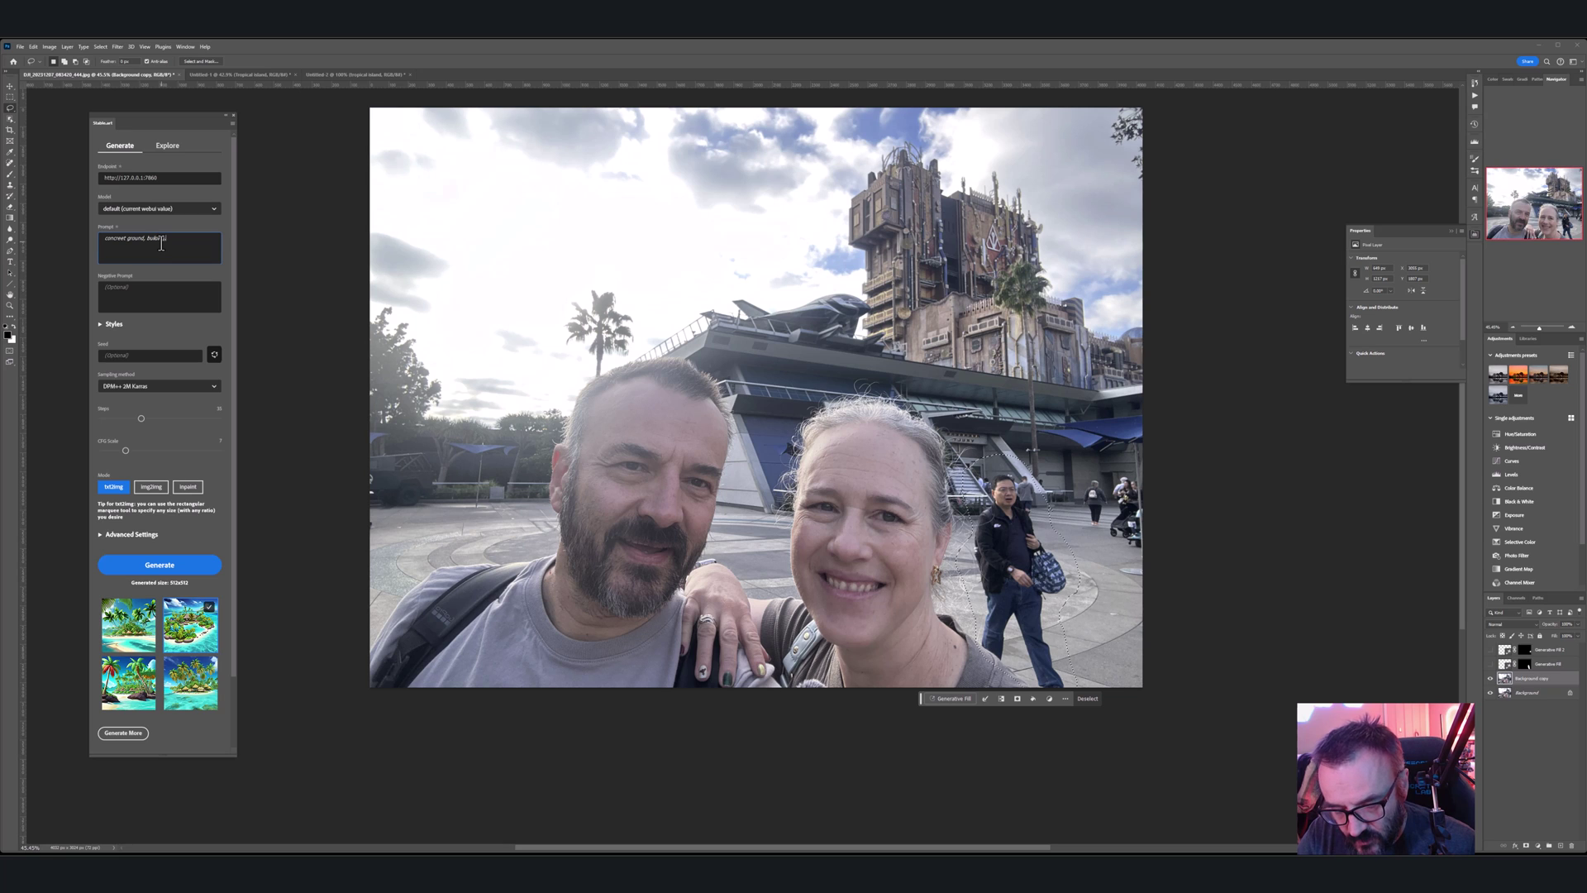
{"action": "type", "text": ","}
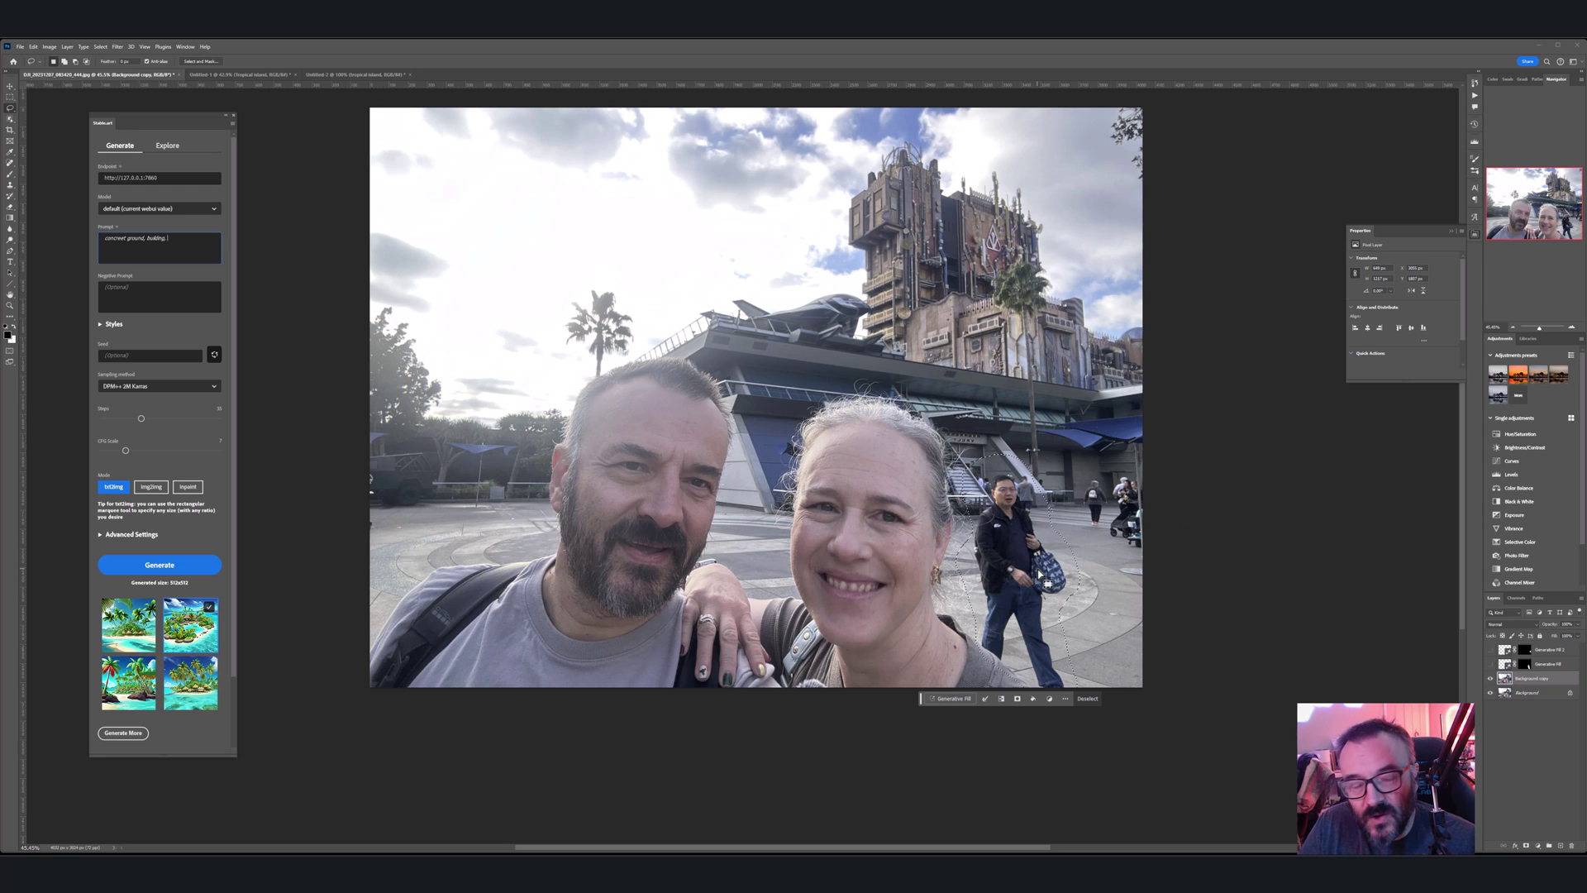
Step: Switch Stable.art to inpaint mode, check its advanced settings, and try to generate a replacement for the selected man
{"action": "left_click", "coordinate": [187, 487]}
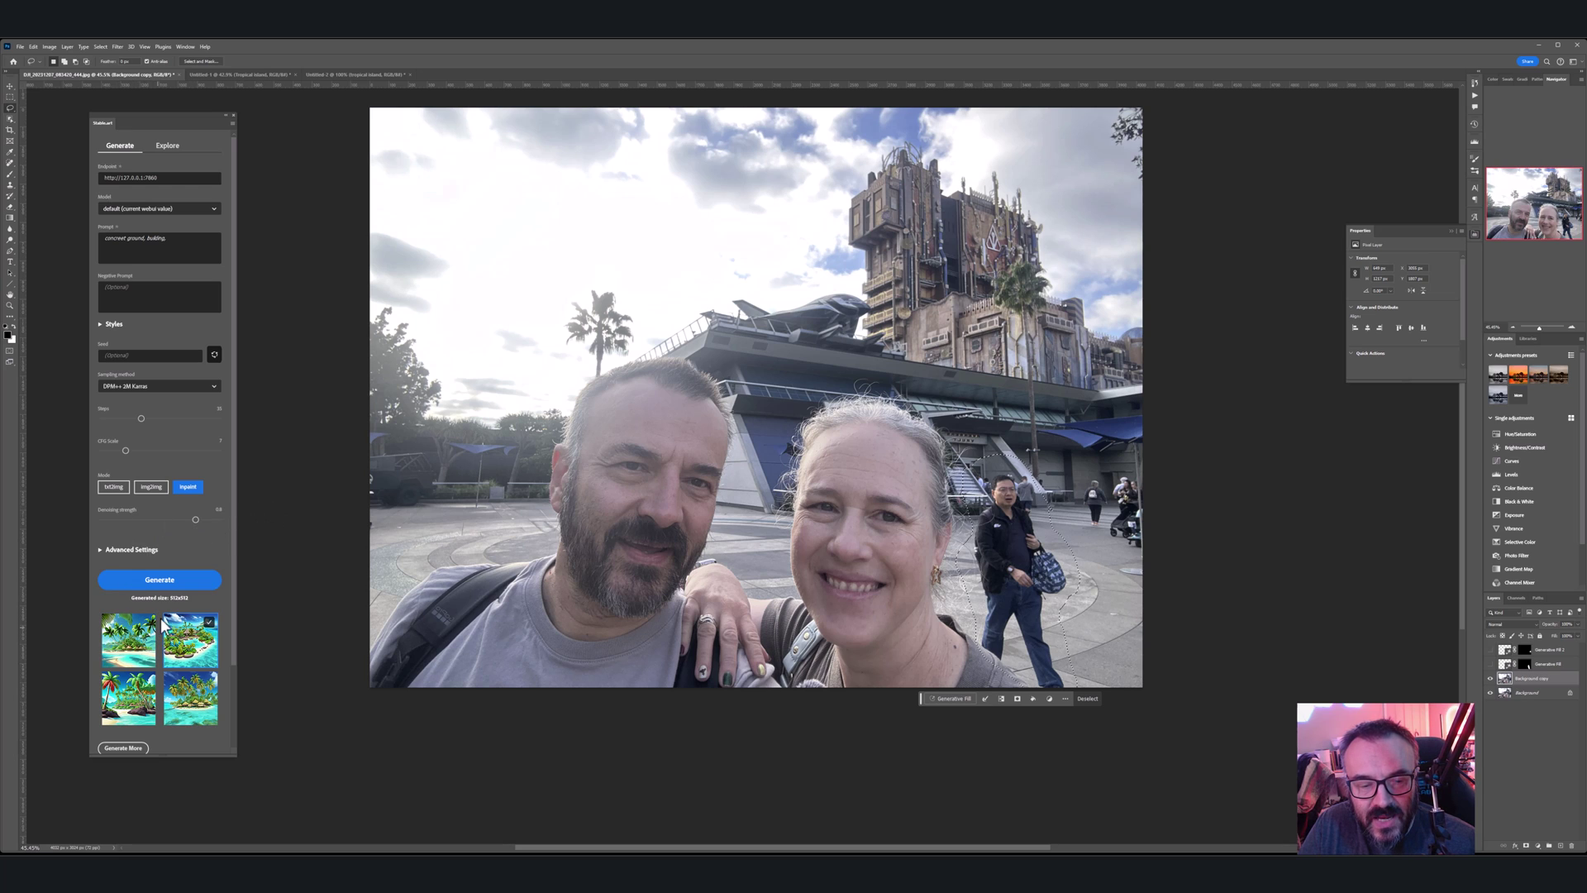
{"action": "left_click", "coordinate": [126, 550]}
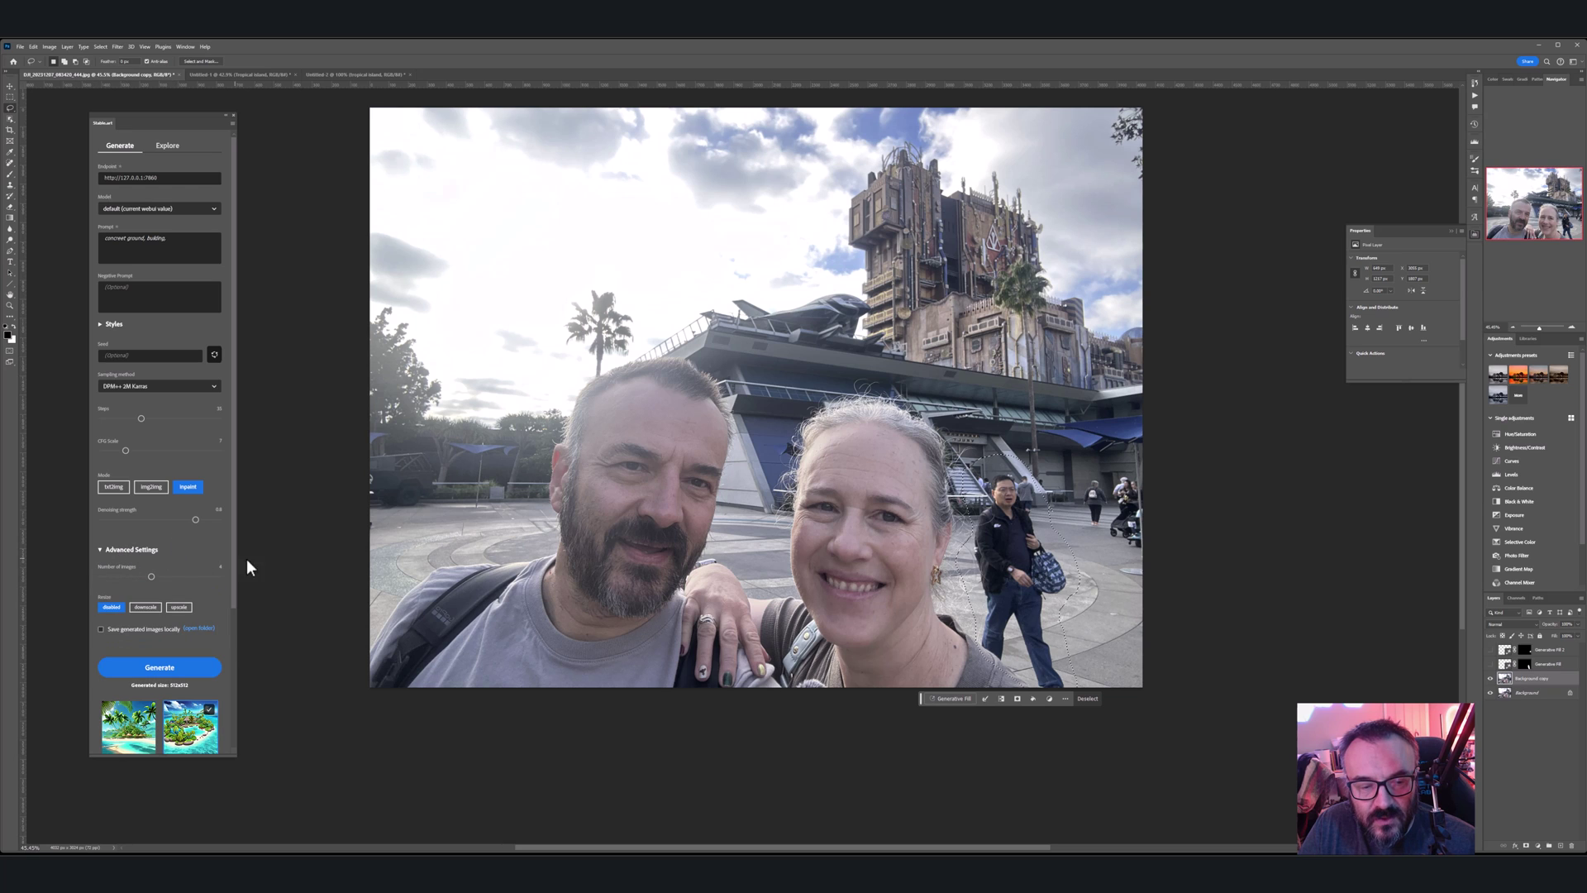
{"action": "left_click", "coordinate": [132, 550]}
{"action": "left_click", "coordinate": [125, 749]}
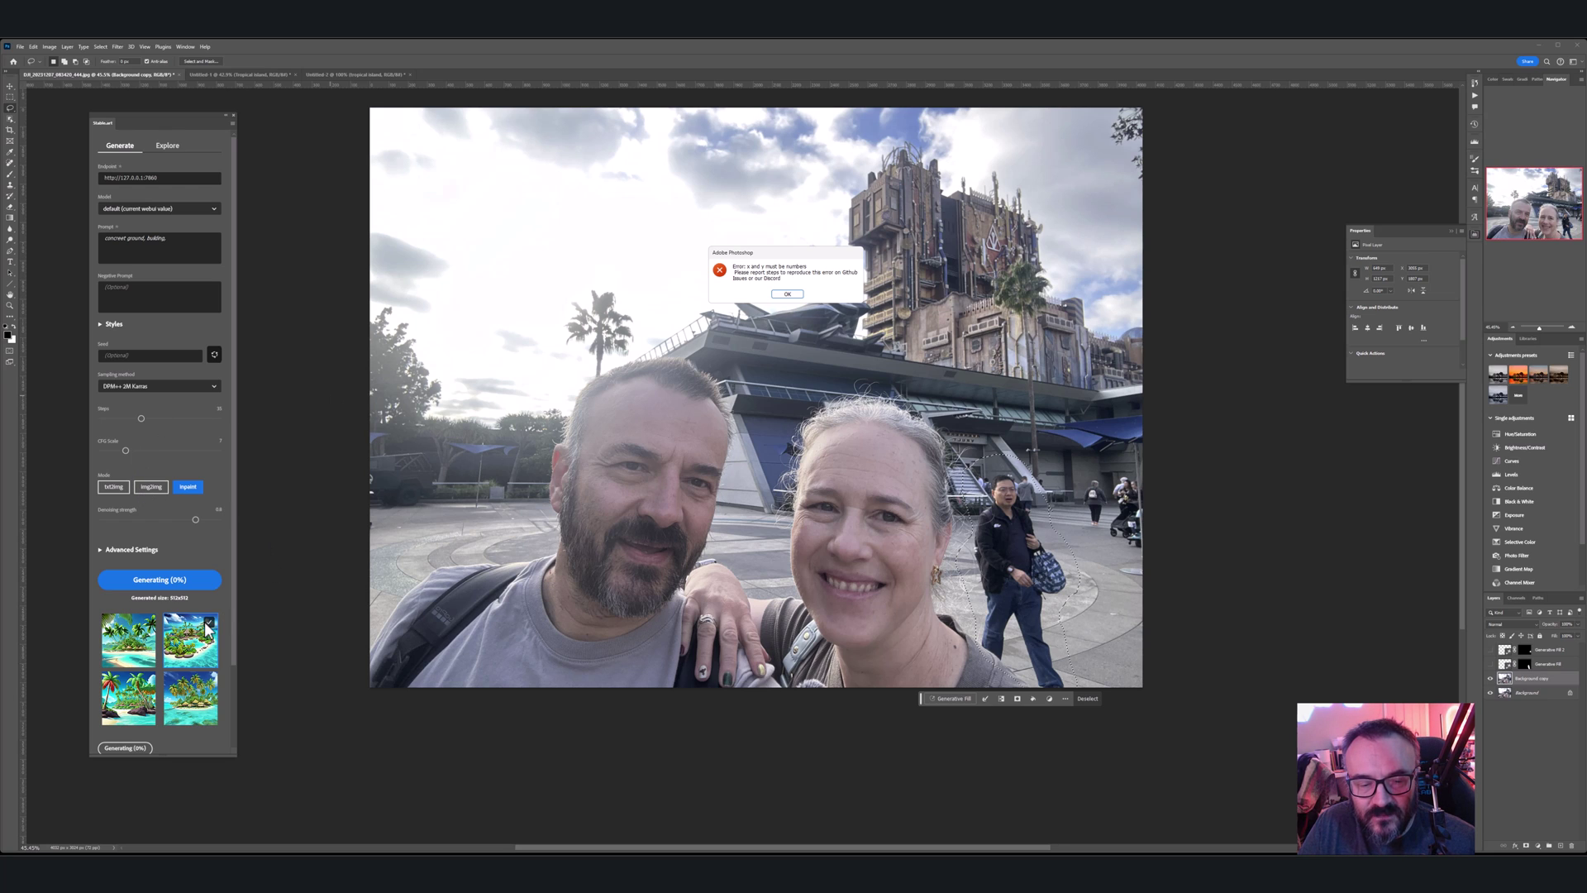
Step: Check the Stable Diffusion console window, return to Photoshop, dismiss the error dialog, and clear the selection
{"action": "key", "text": "alt+Tab"}
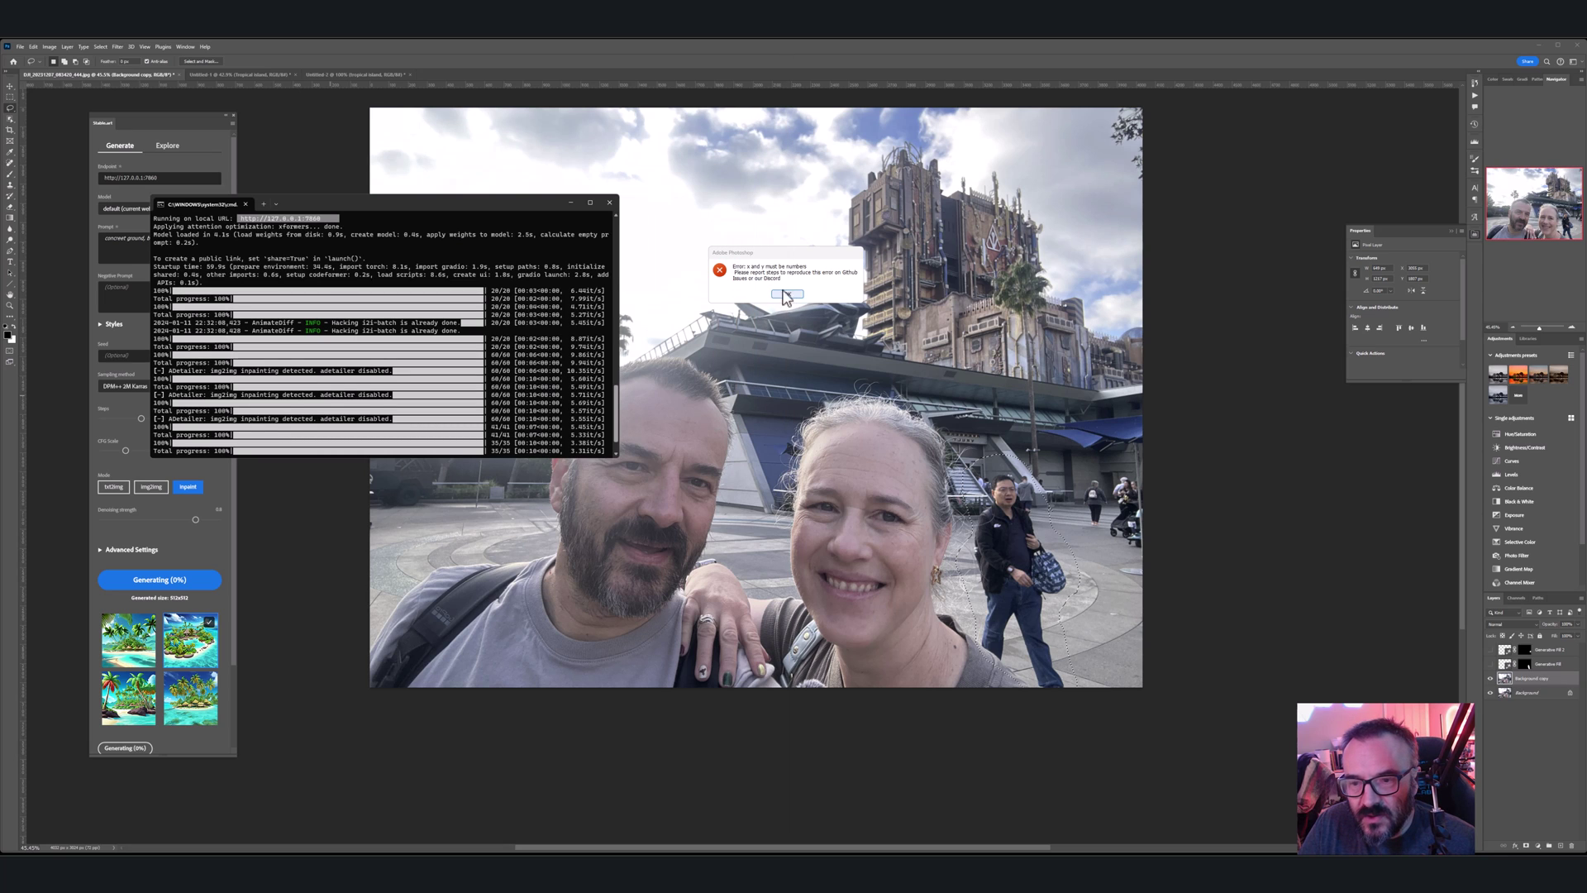
{"action": "key", "text": "alt+Tab"}
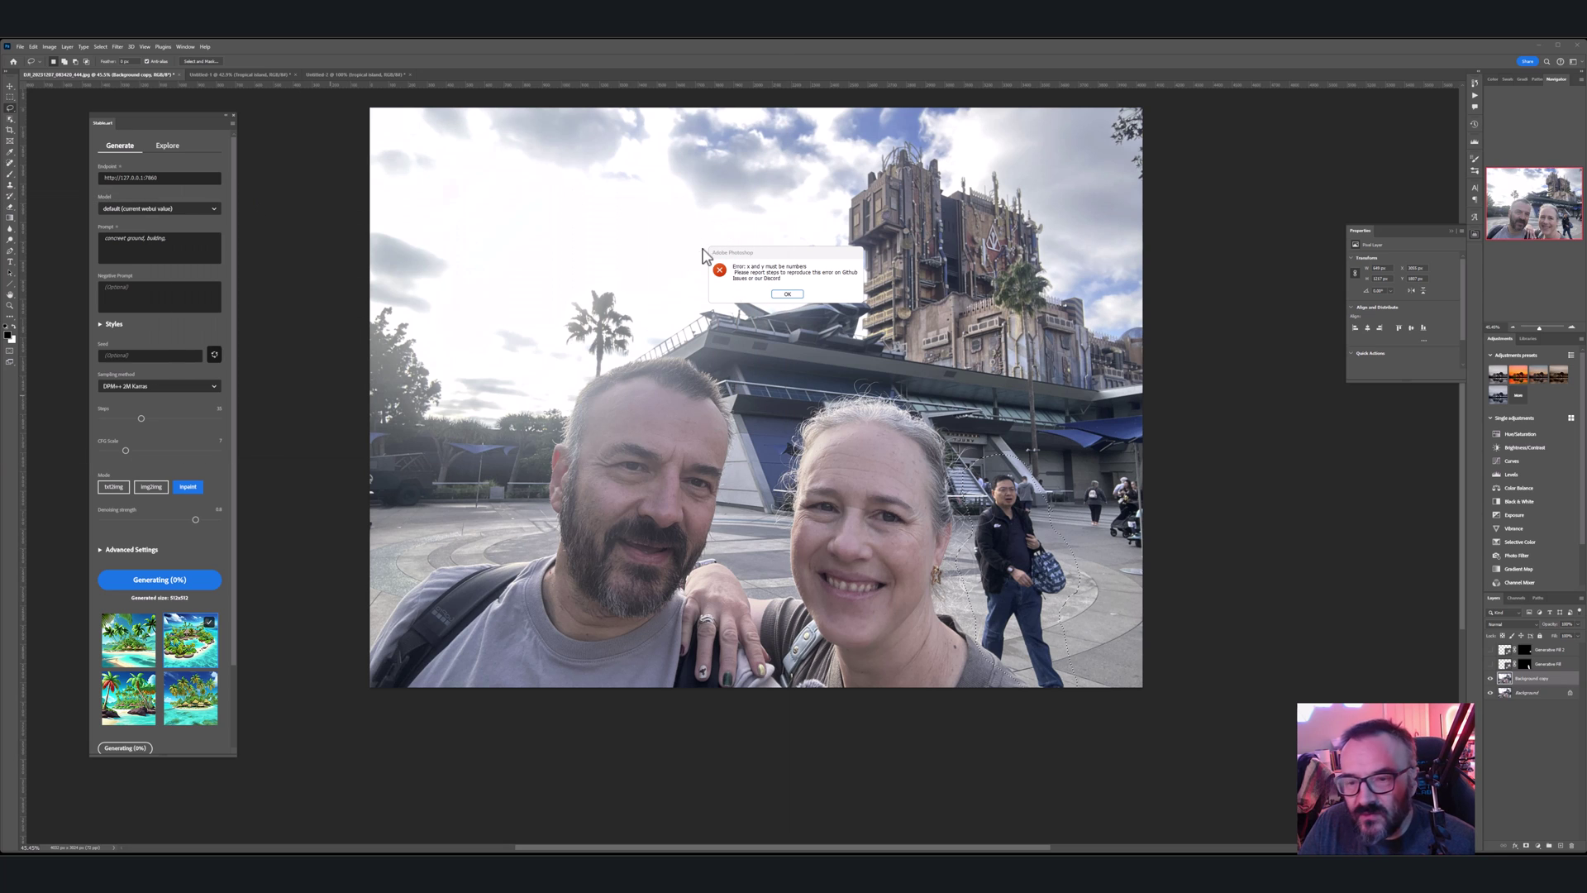
{"action": "left_click", "coordinate": [786, 294]}
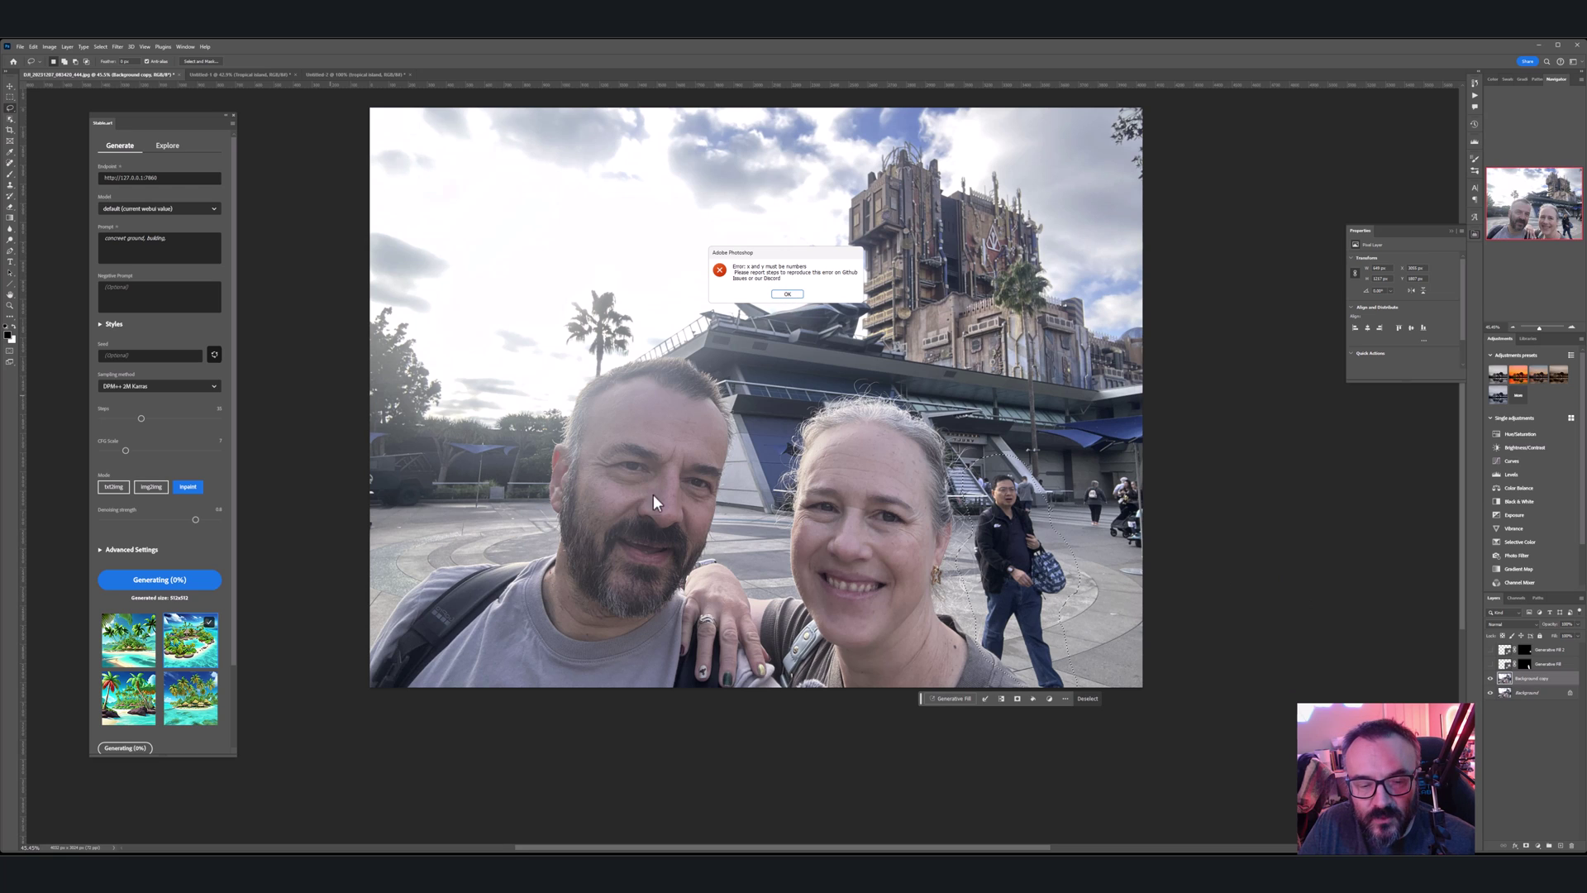
{"action": "left_click", "coordinate": [787, 294]}
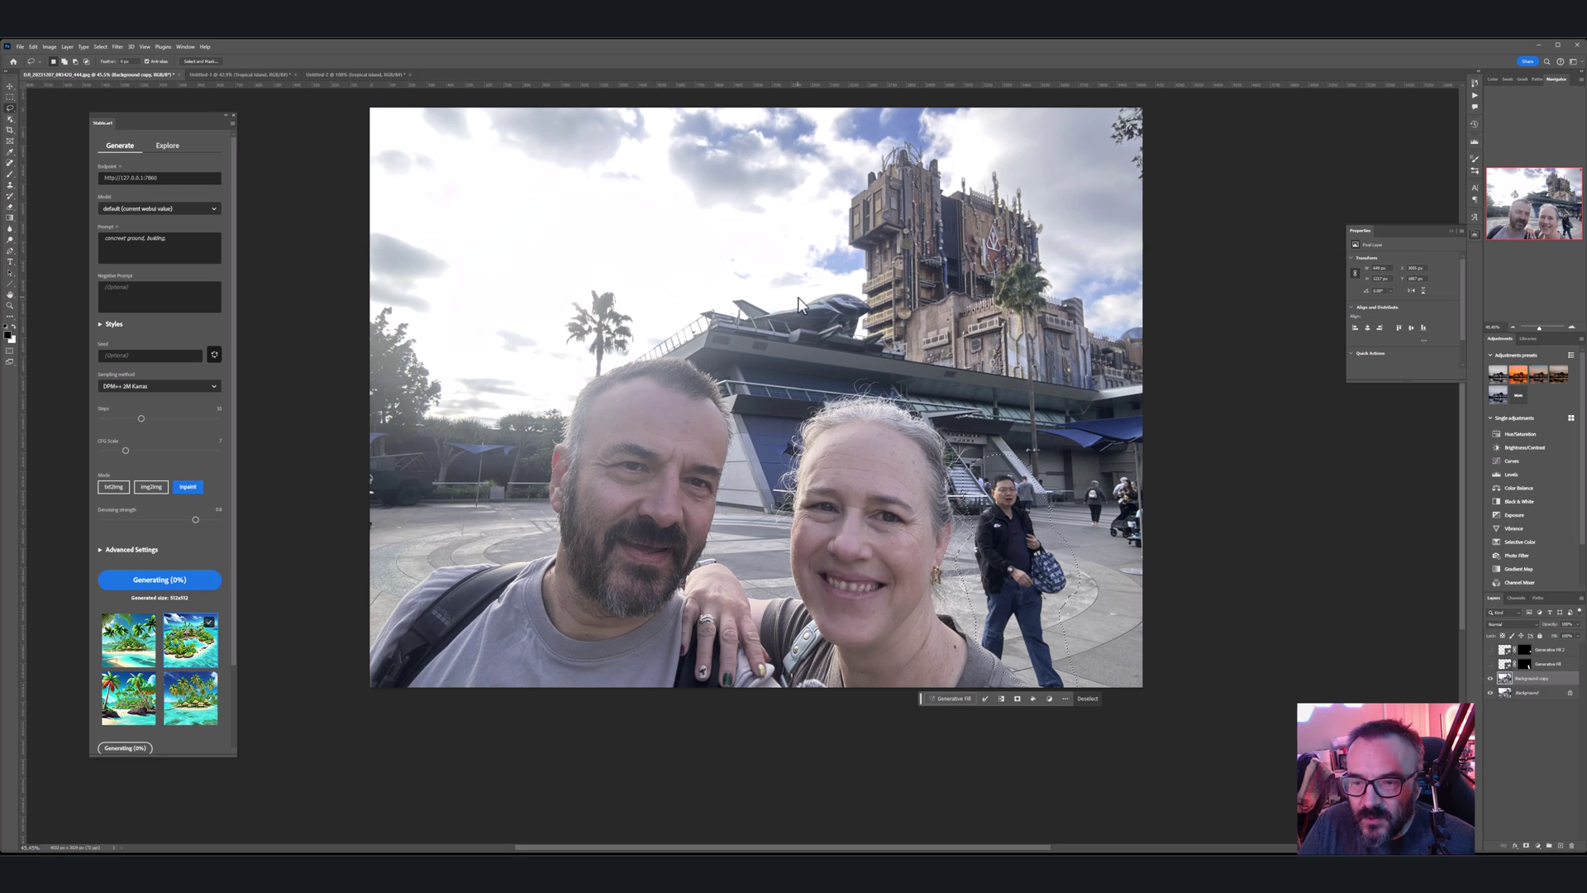
{"action": "left_click", "coordinate": [1262, 539]}
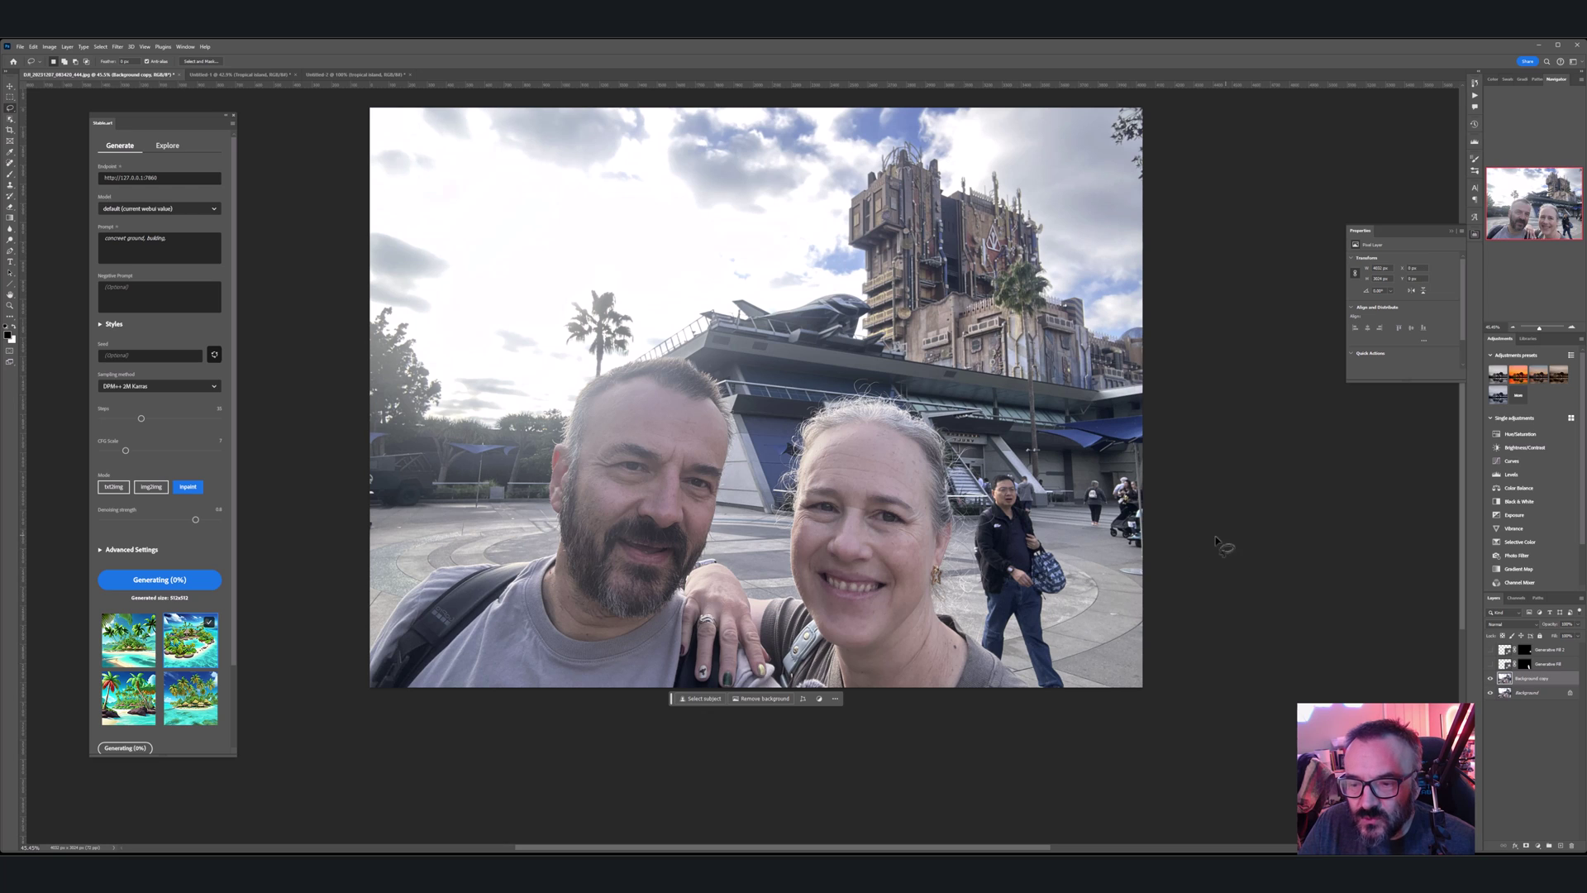
Step: Lasso the woman's eye area and generate an inpaint there in Stable.art with the prompt "sunglasses"
{"action": "mouse_move", "coordinate": [879, 494]}
{"action": "left_mouse_down"}
{"action": "mouse_move", "coordinate": [809, 483]}
{"action": "mouse_move", "coordinate": [795, 516]}
{"action": "mouse_move", "coordinate": [950, 538]}
{"action": "mouse_move", "coordinate": [950, 517]}
{"action": "mouse_move", "coordinate": [864, 489]}
{"action": "left_mouse_up"}
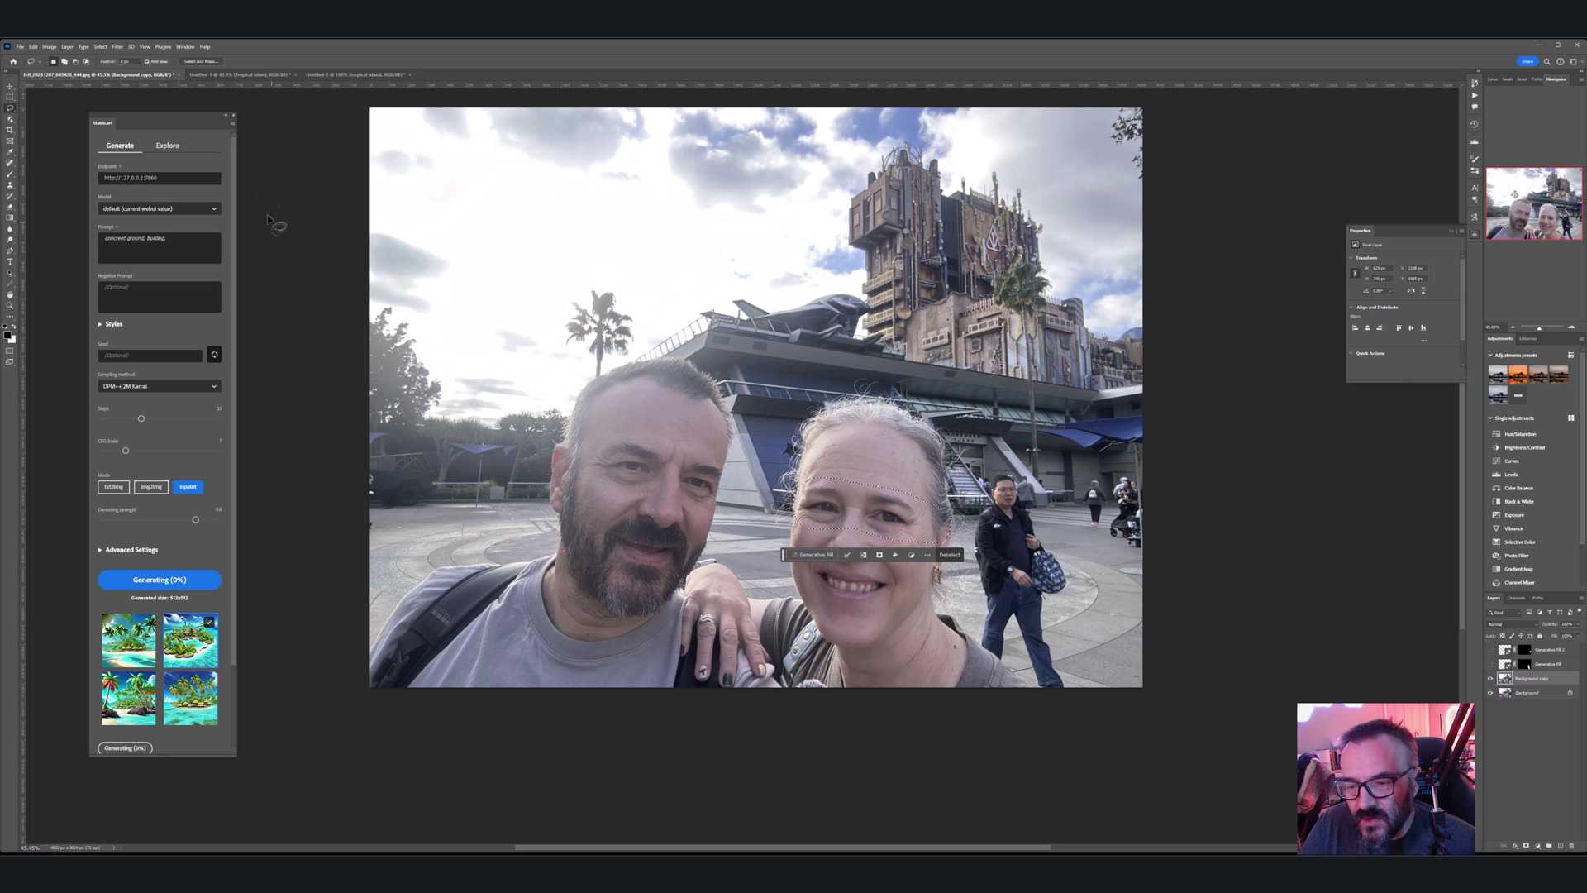
{"action": "left_click_drag", "start_coordinate": [173, 239], "coordinate": [49, 226]}
{"action": "key", "text": "BackSpace"}
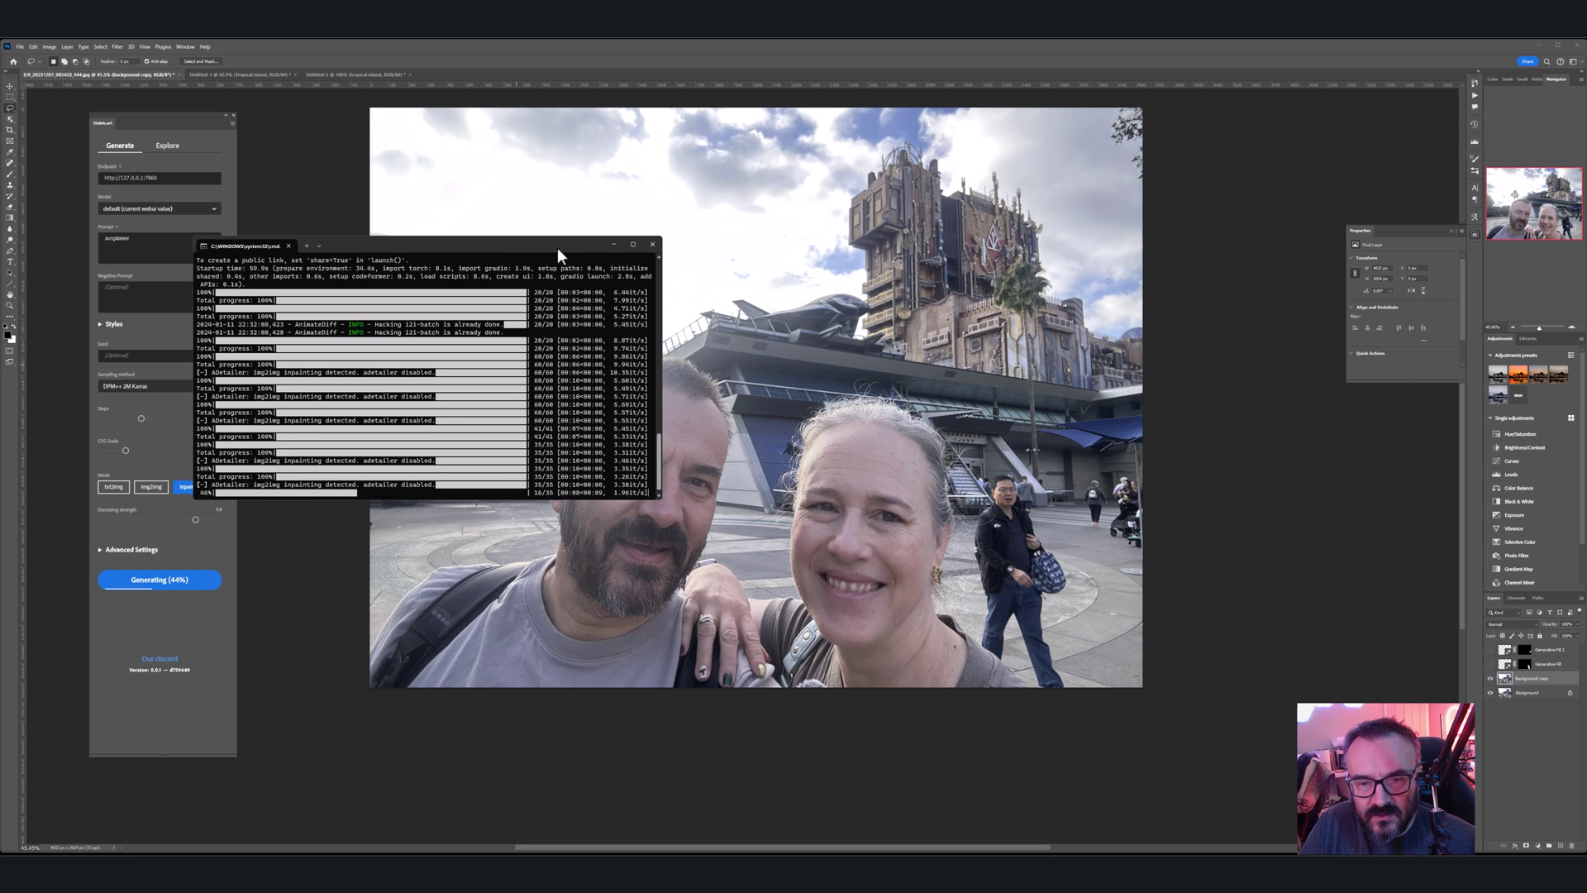
{"action": "left_click", "coordinate": [37, 206]}
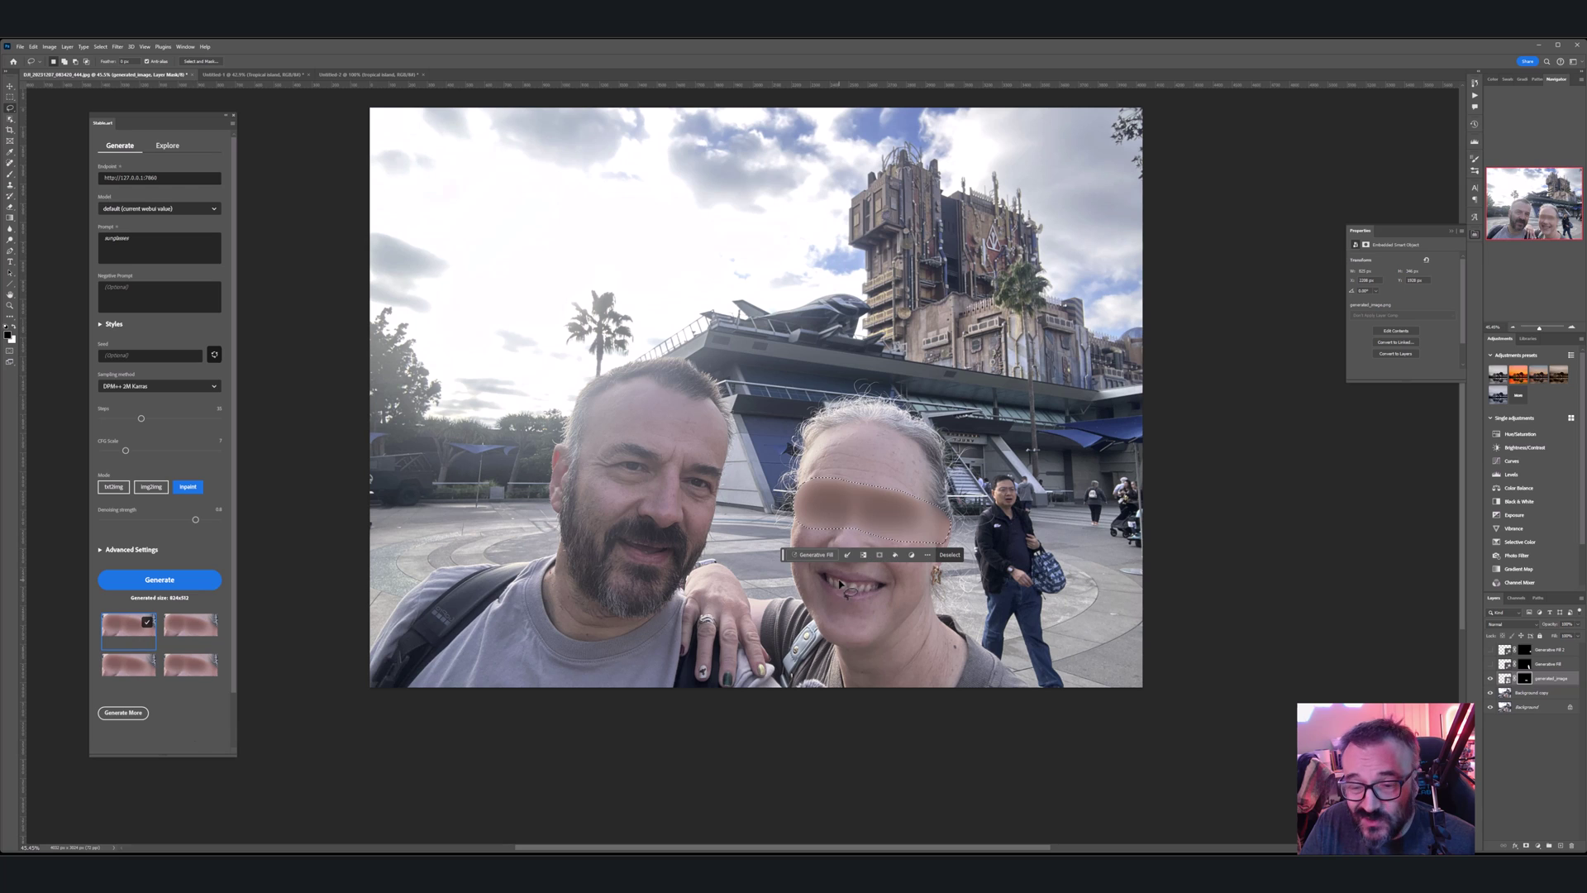
Step: Hide the Stable.art generated image layer and make the Background copy layer active
{"action": "left_click", "coordinate": [1491, 678]}
{"action": "left_click", "coordinate": [1536, 692]}
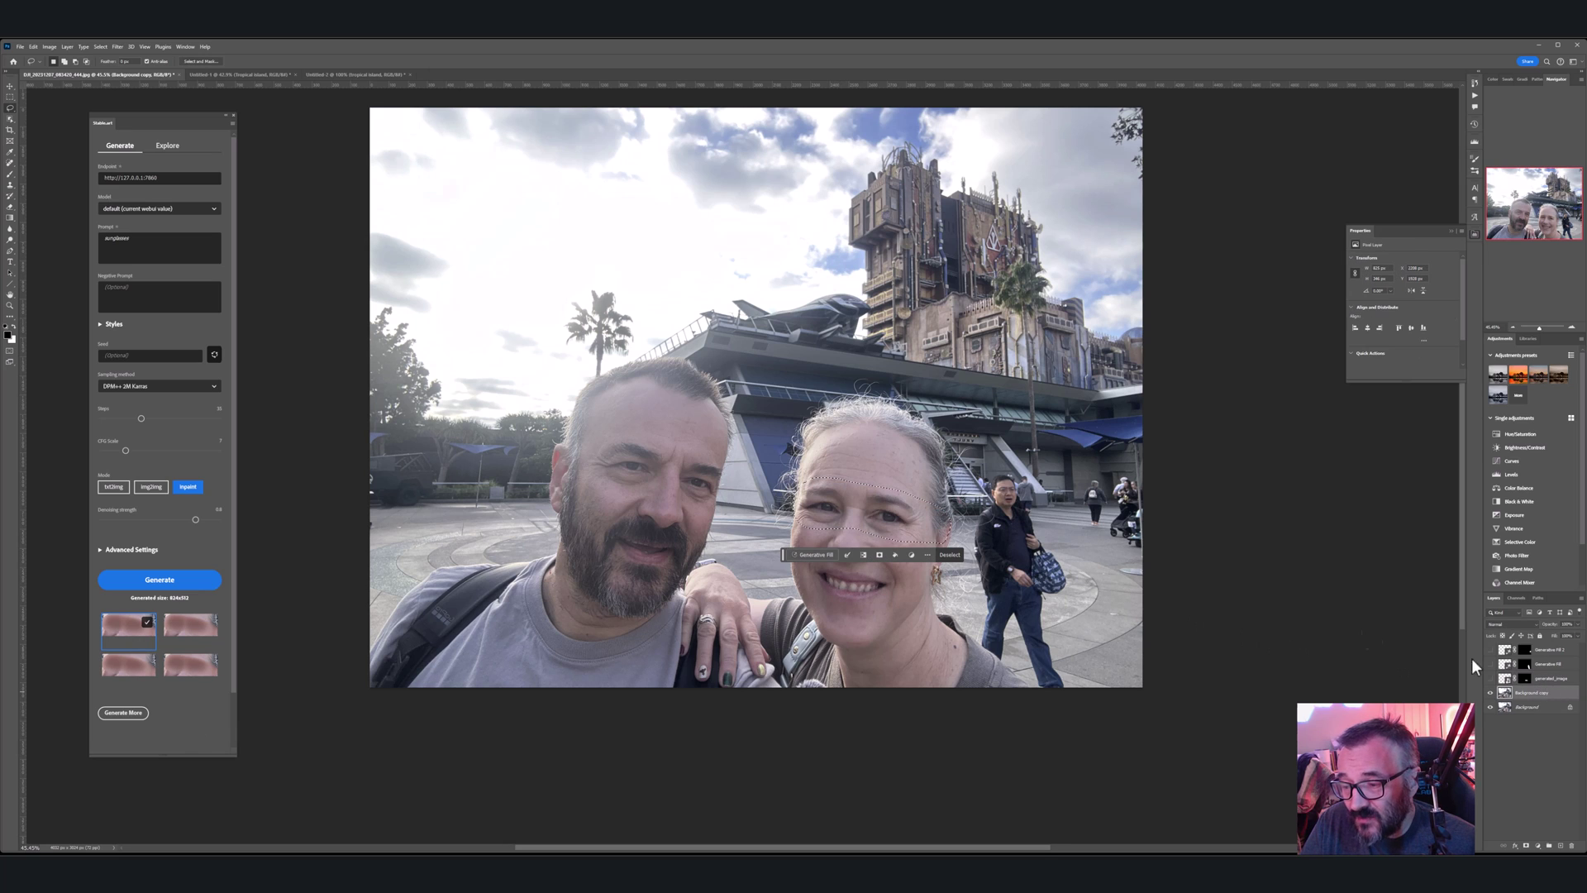
Step: Run Generative Fill on the selected eye area with the prompt "sunglasses" and switch to the second variation
{"action": "left_click", "coordinate": [815, 555]}
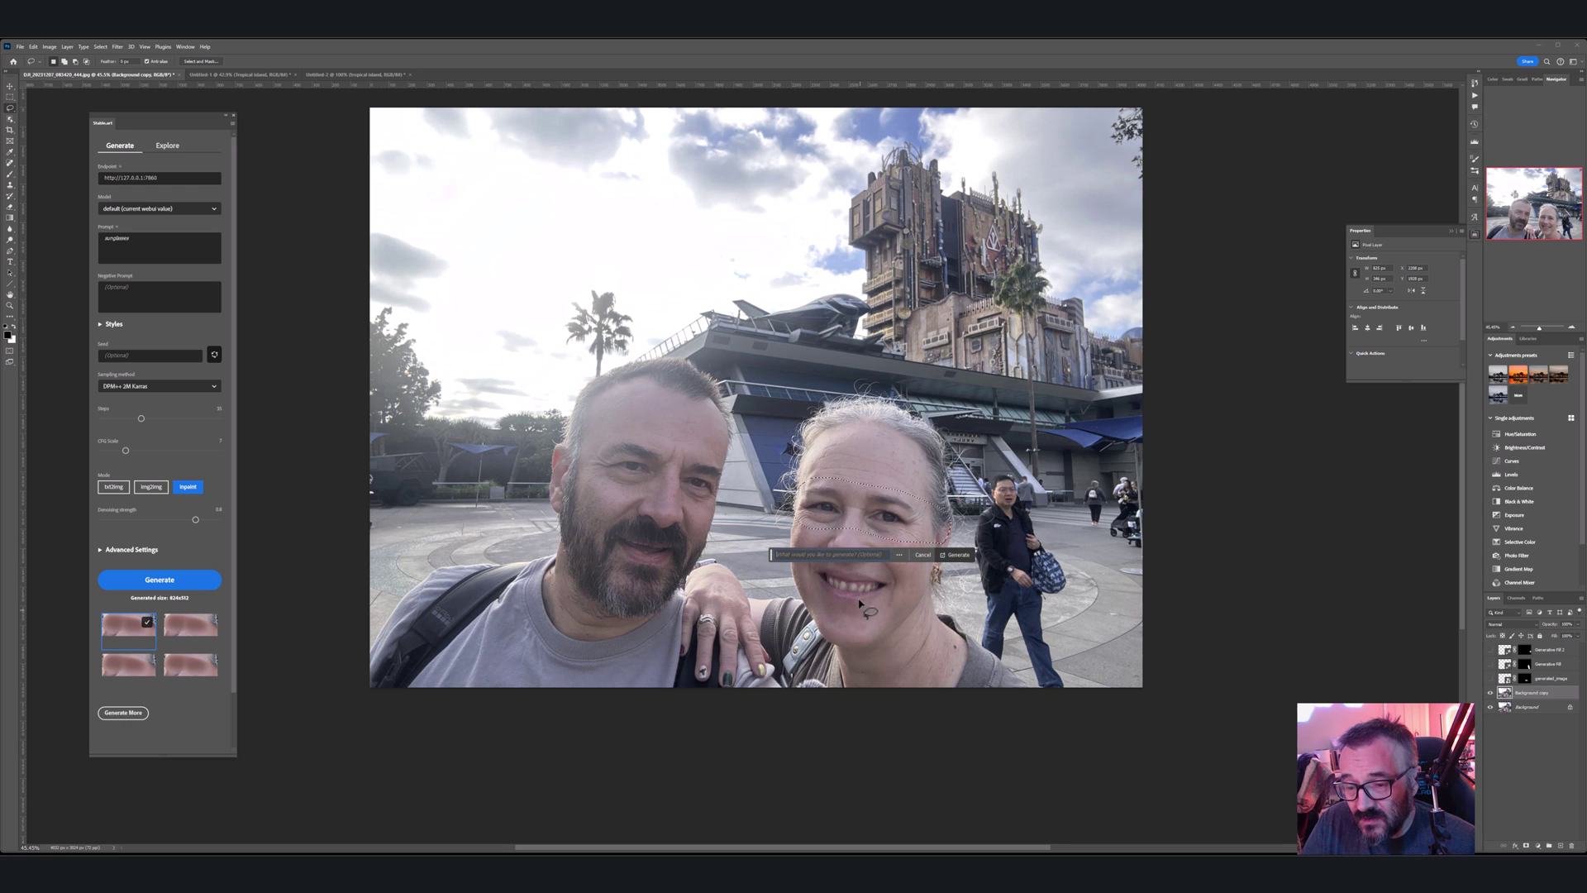
{"action": "type", "text": "sunglasses"}
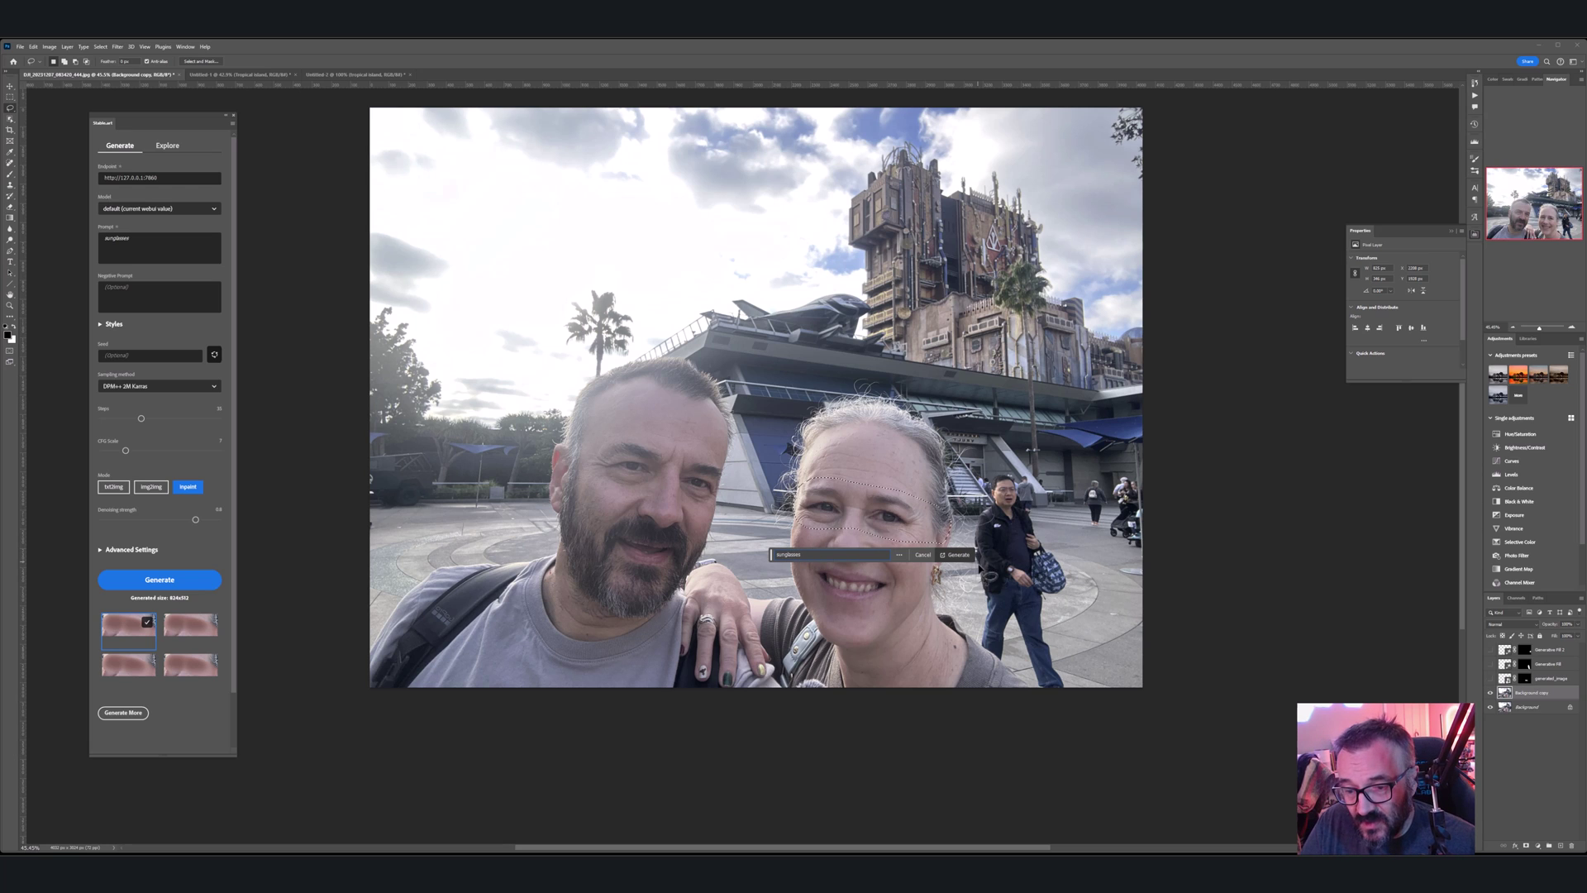
{"action": "left_click", "coordinate": [957, 555]}
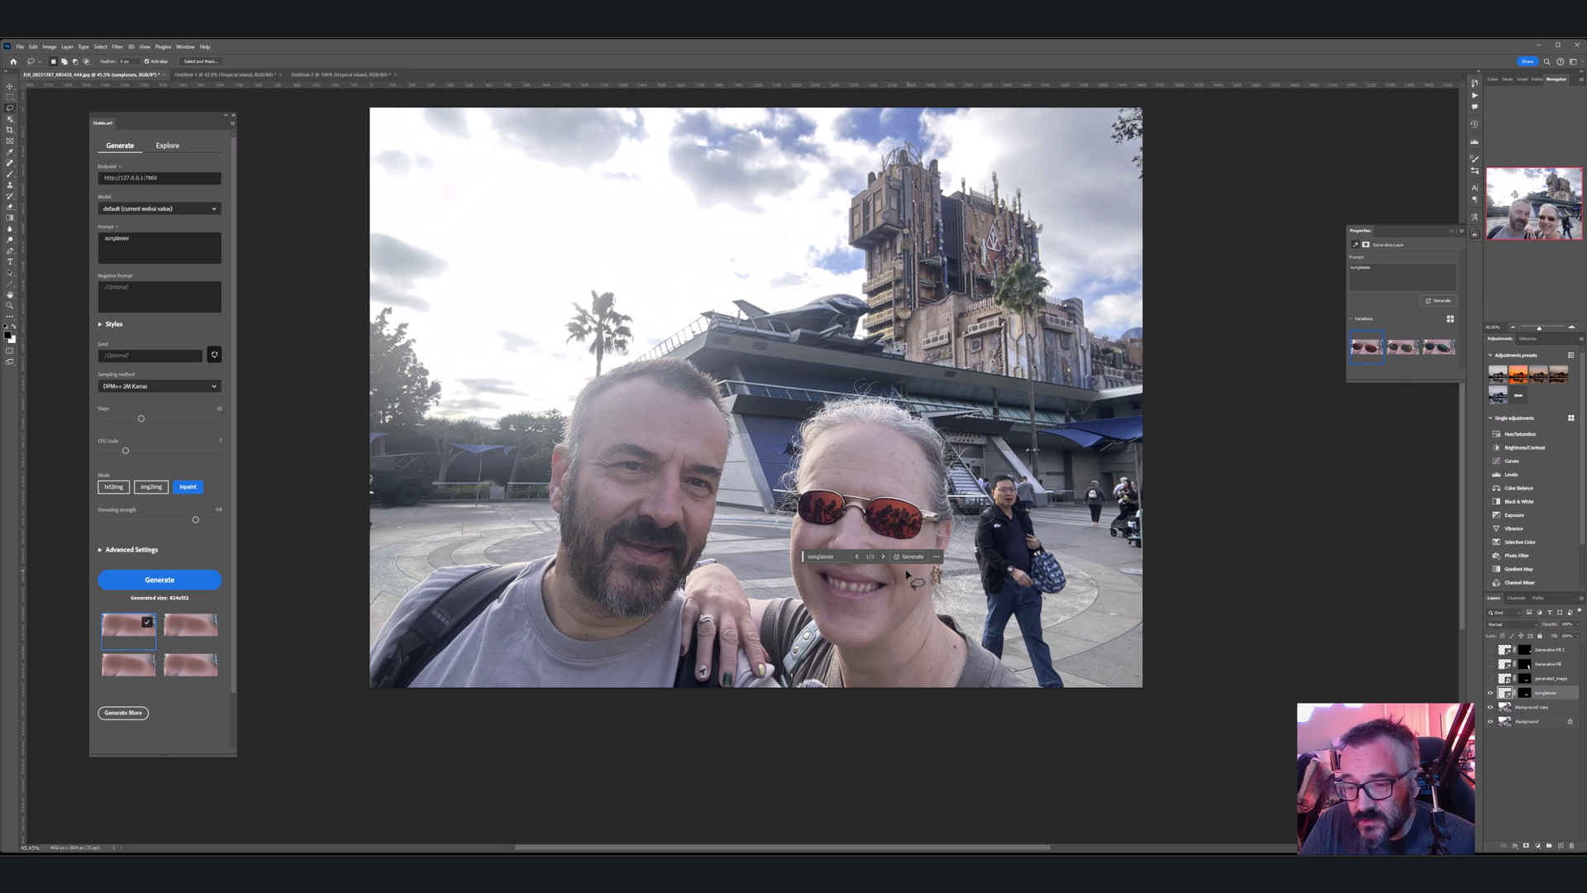
{"action": "left_click", "coordinate": [883, 556]}
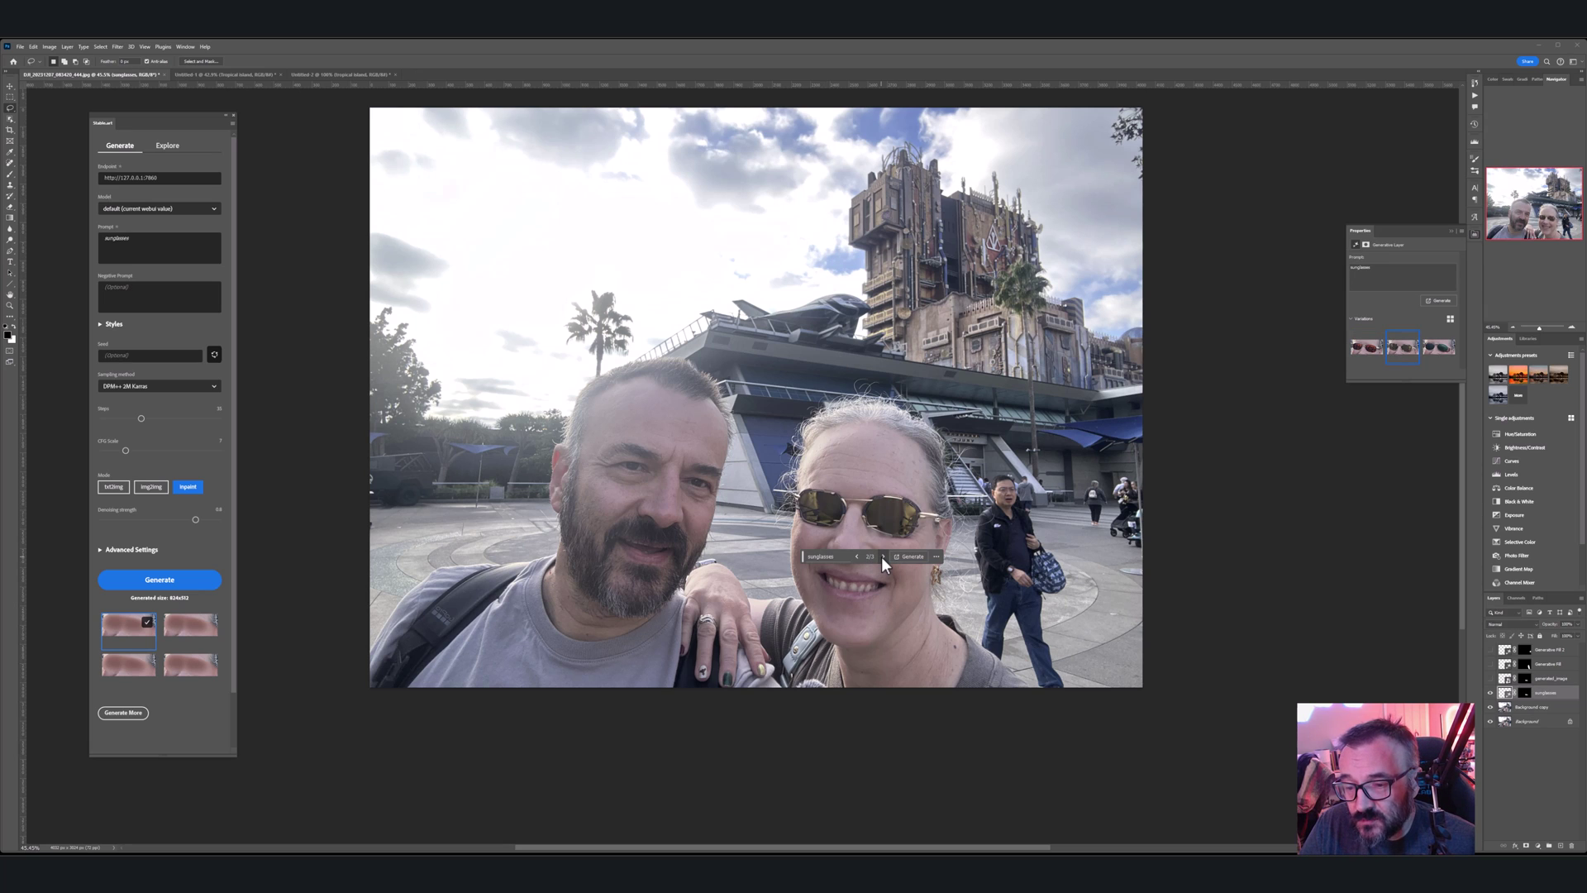
Step: Cycle the sunglasses Generative Fill to its first variation and hide the sunglasses layer
{"action": "left_click", "coordinate": [883, 557]}
{"action": "left_click", "coordinate": [883, 557]}
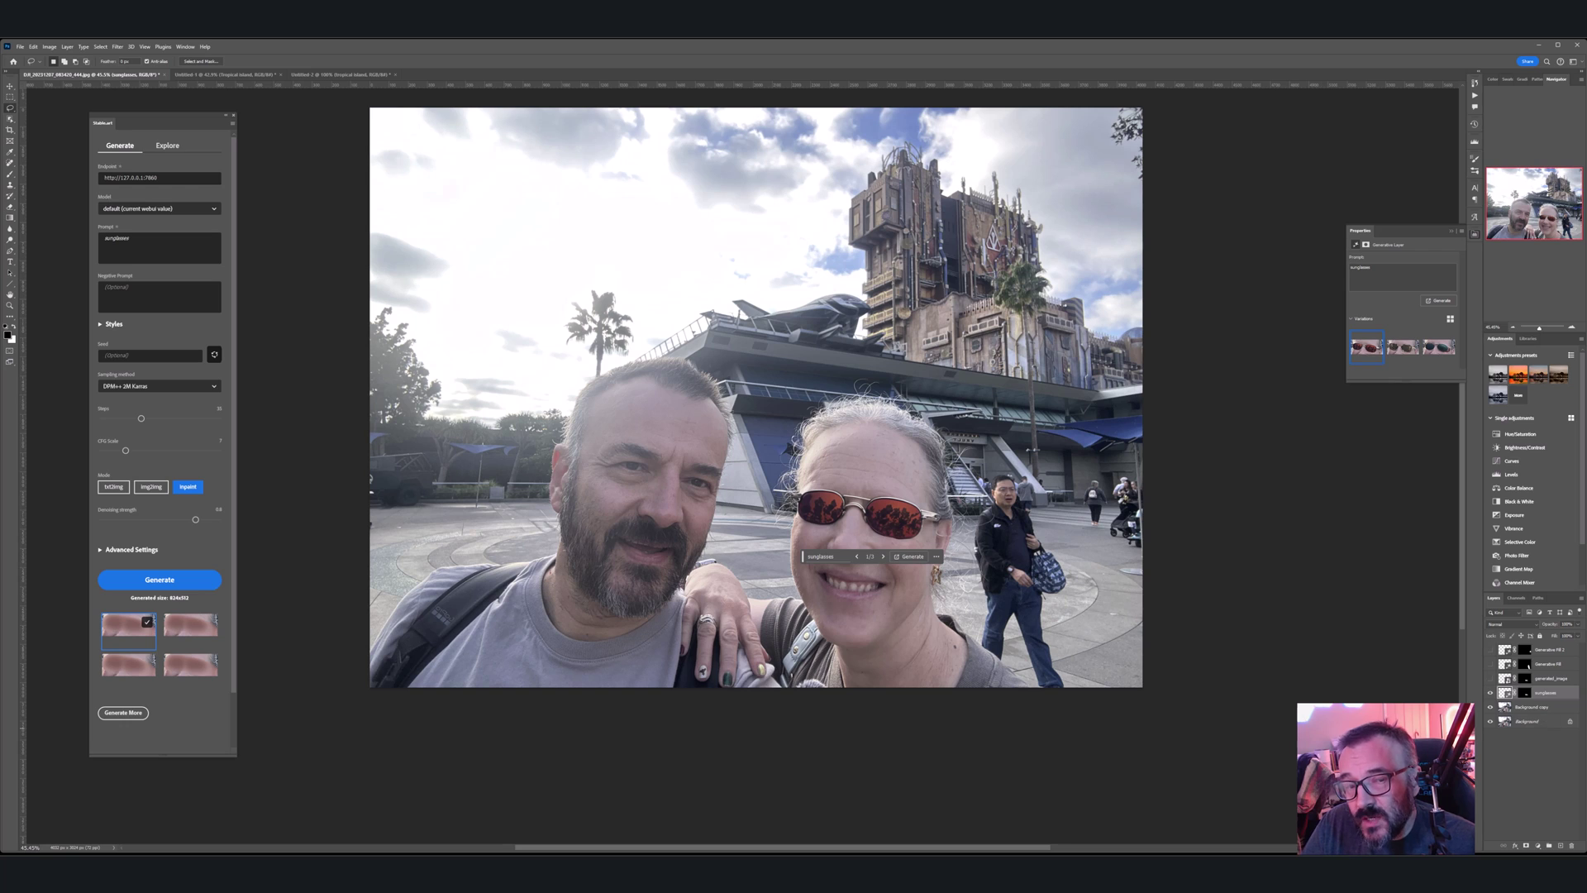
{"action": "left_click", "coordinate": [1492, 695]}
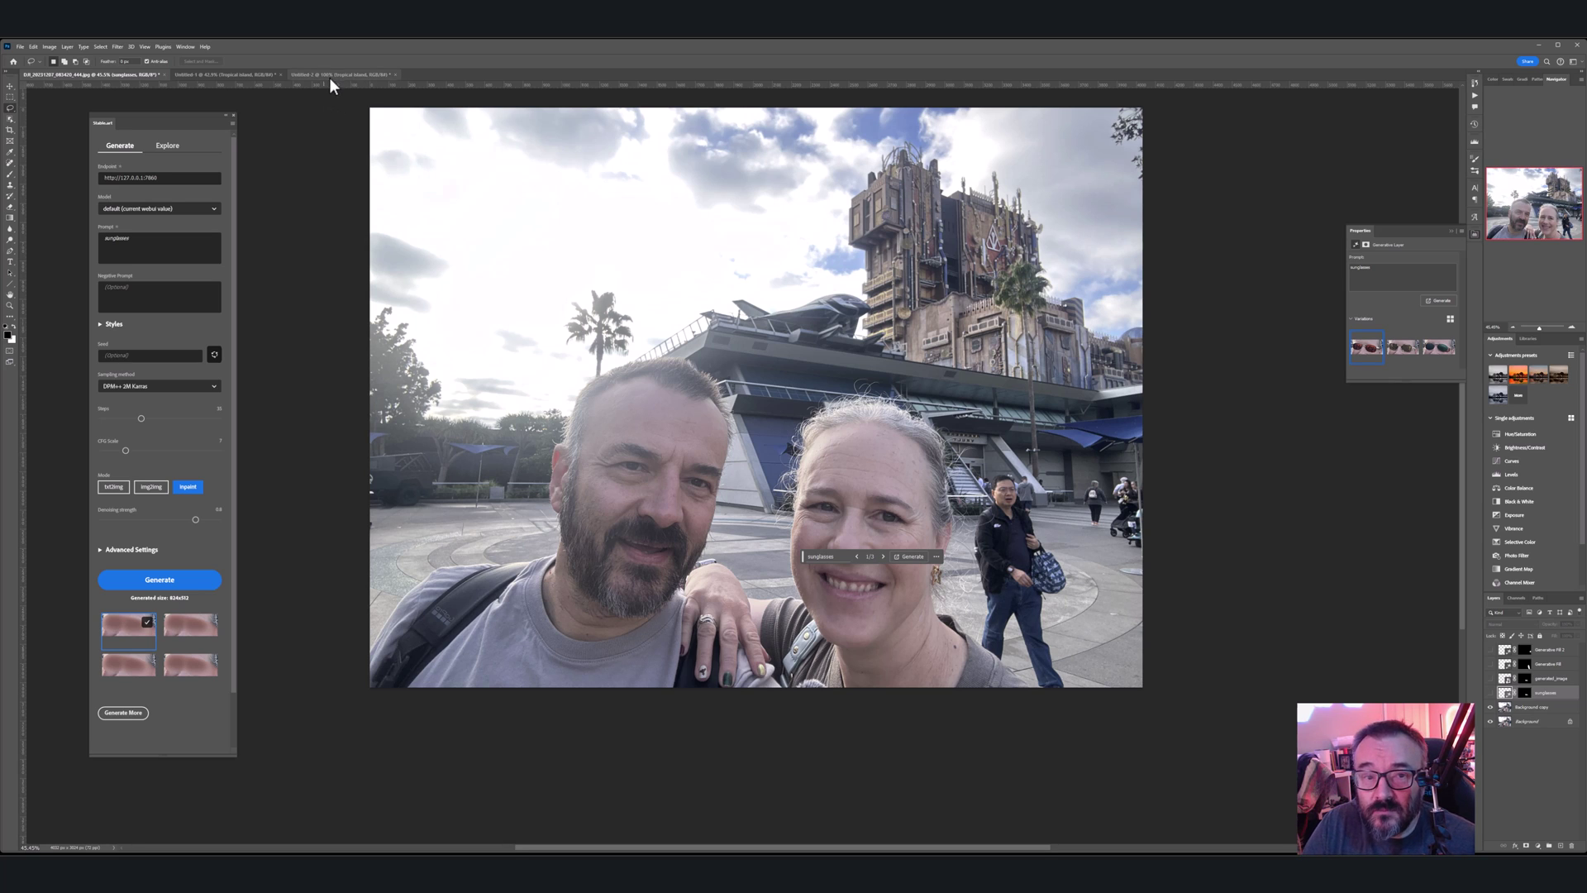
Step: Switch to the Untitled-2 document, hide its tropical island and generated_image layers, and make the Background layer active
{"action": "left_click", "coordinate": [328, 76]}
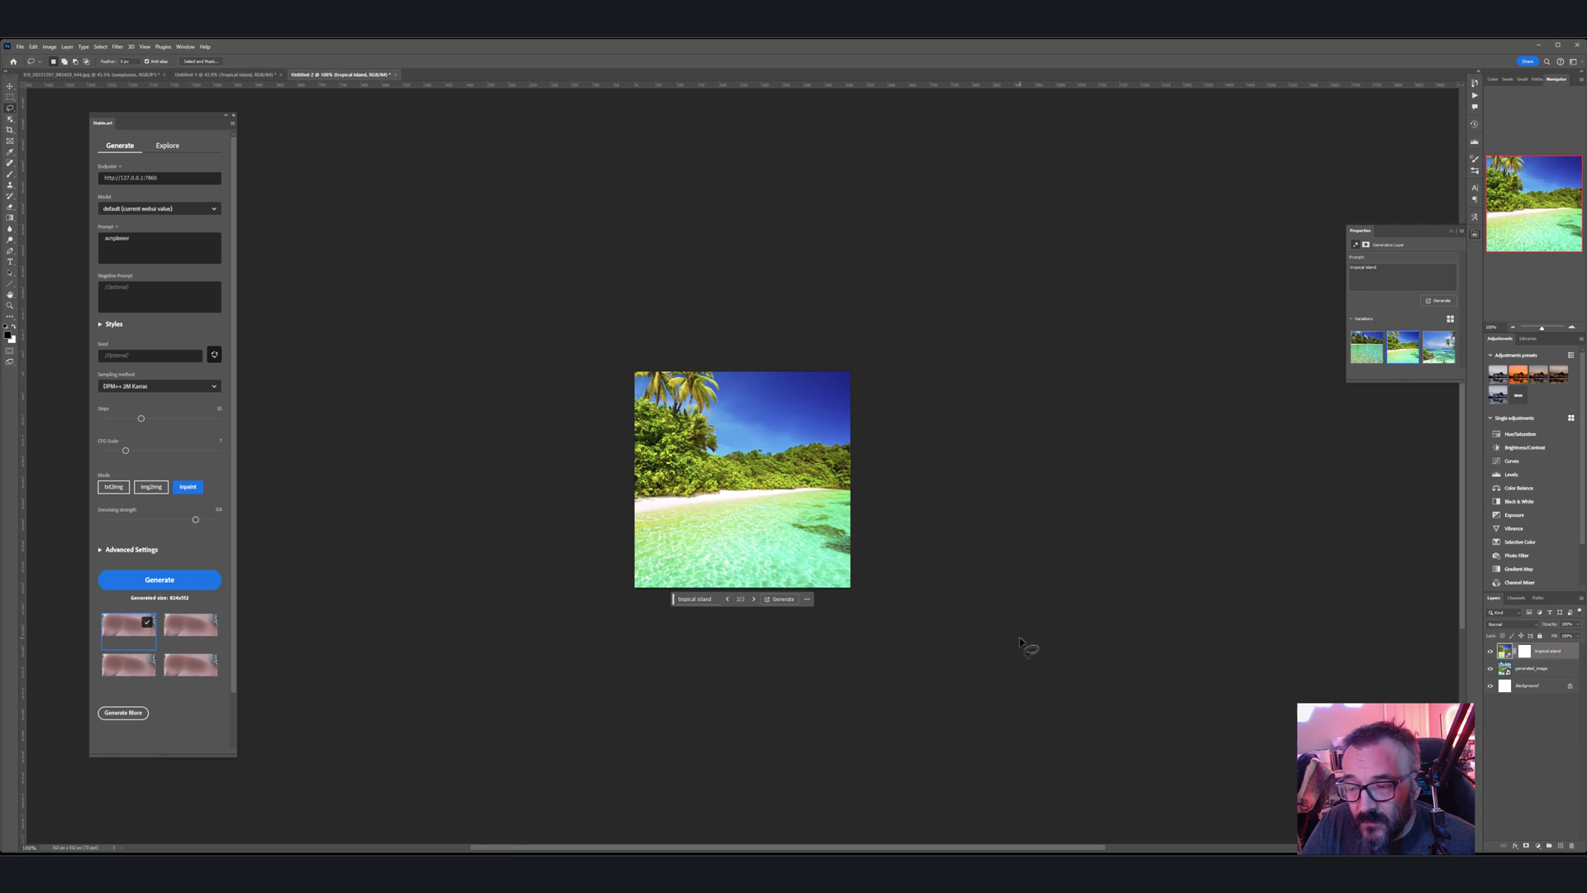
{"action": "left_click", "coordinate": [1490, 651]}
{"action": "left_click", "coordinate": [1491, 668]}
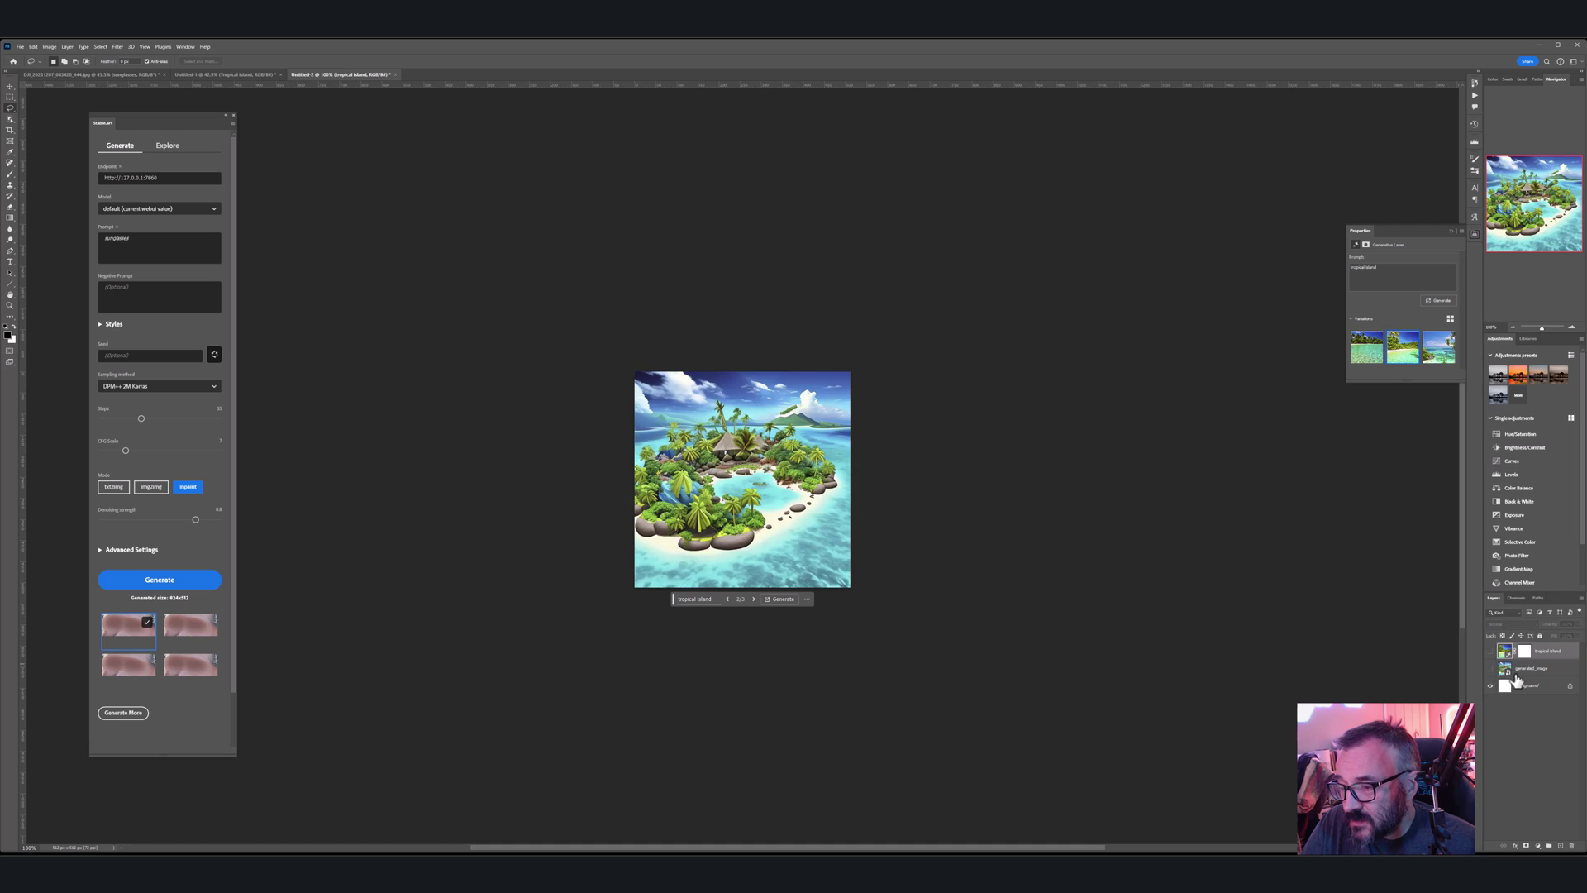
{"action": "left_click", "coordinate": [1529, 685]}
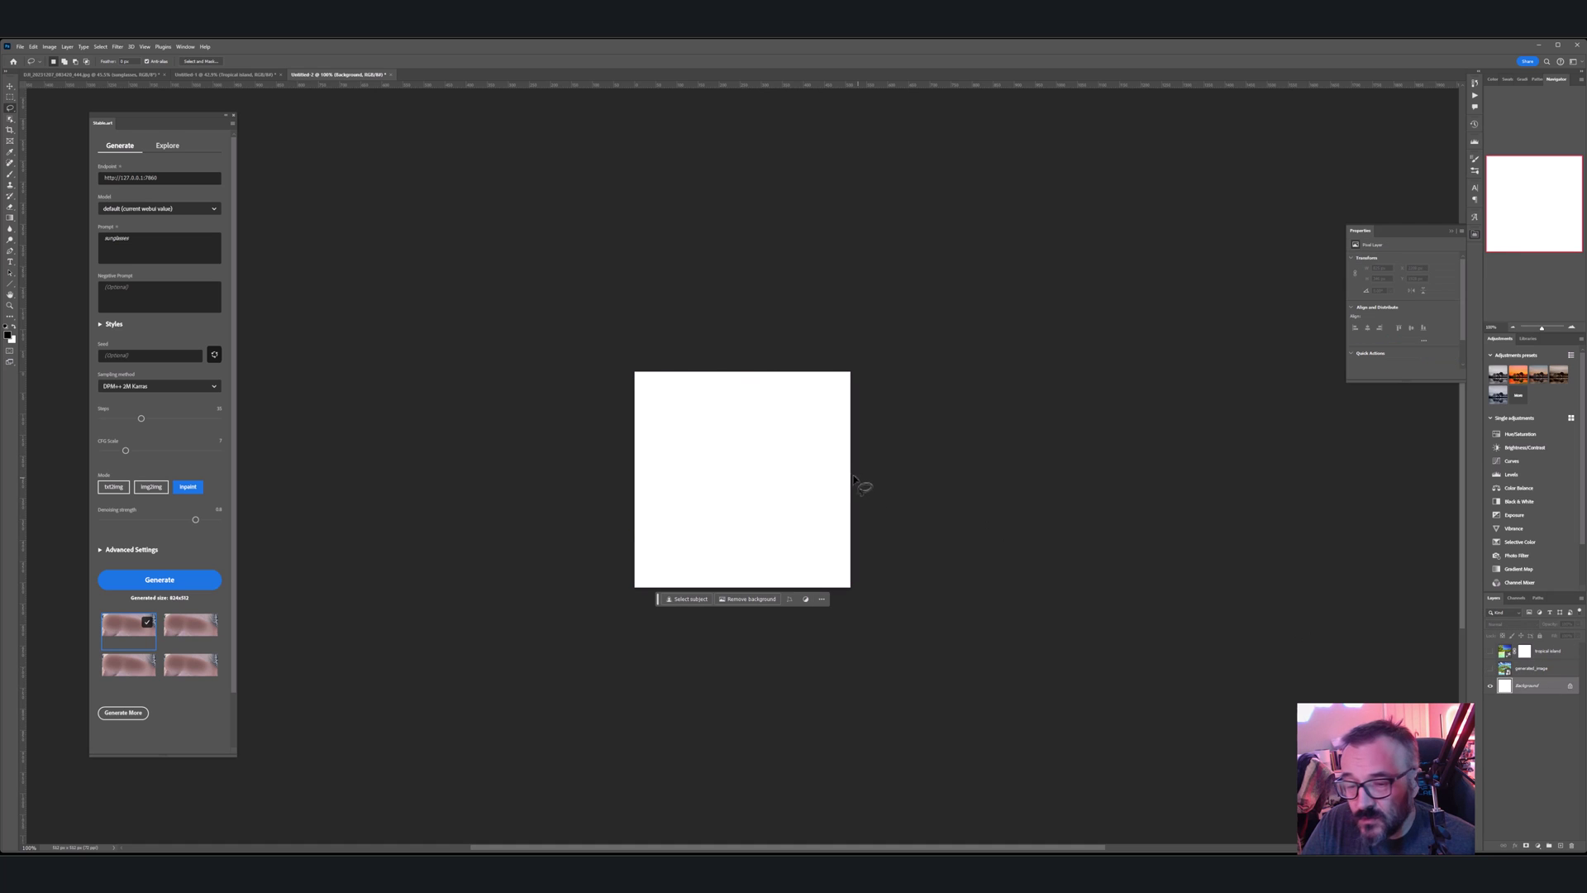
Step: Select the whole canvas and run Generative Fill with the prompt "sponge bob dancing", copying the prompt text for reuse
{"action": "left_click", "coordinate": [10, 97]}
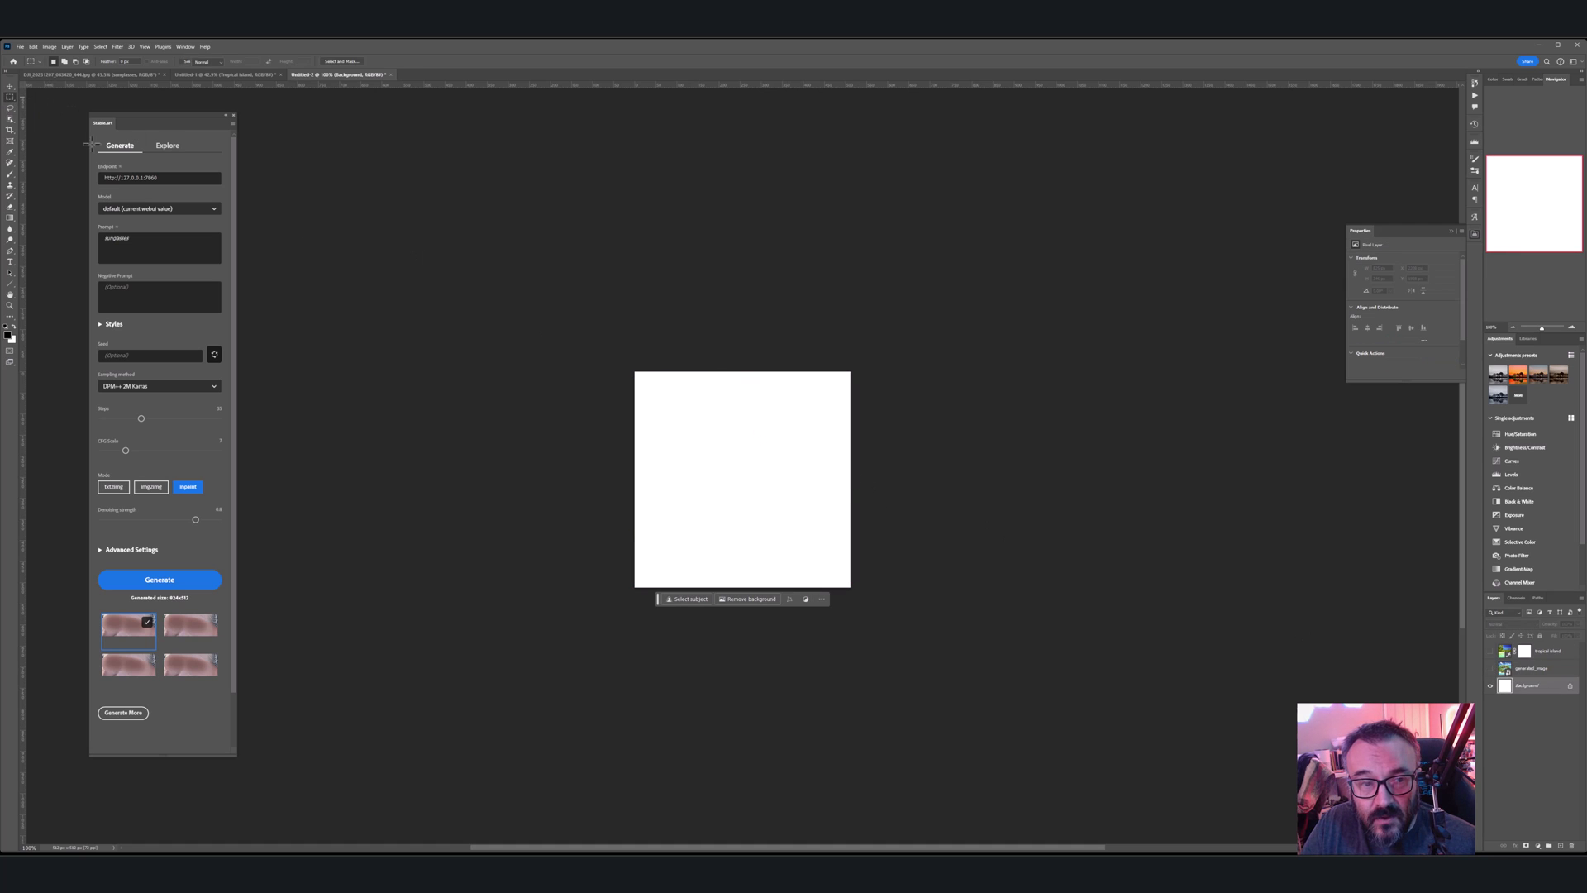
{"action": "left_click_drag", "start_coordinate": [535, 340], "coordinate": [1029, 642]}
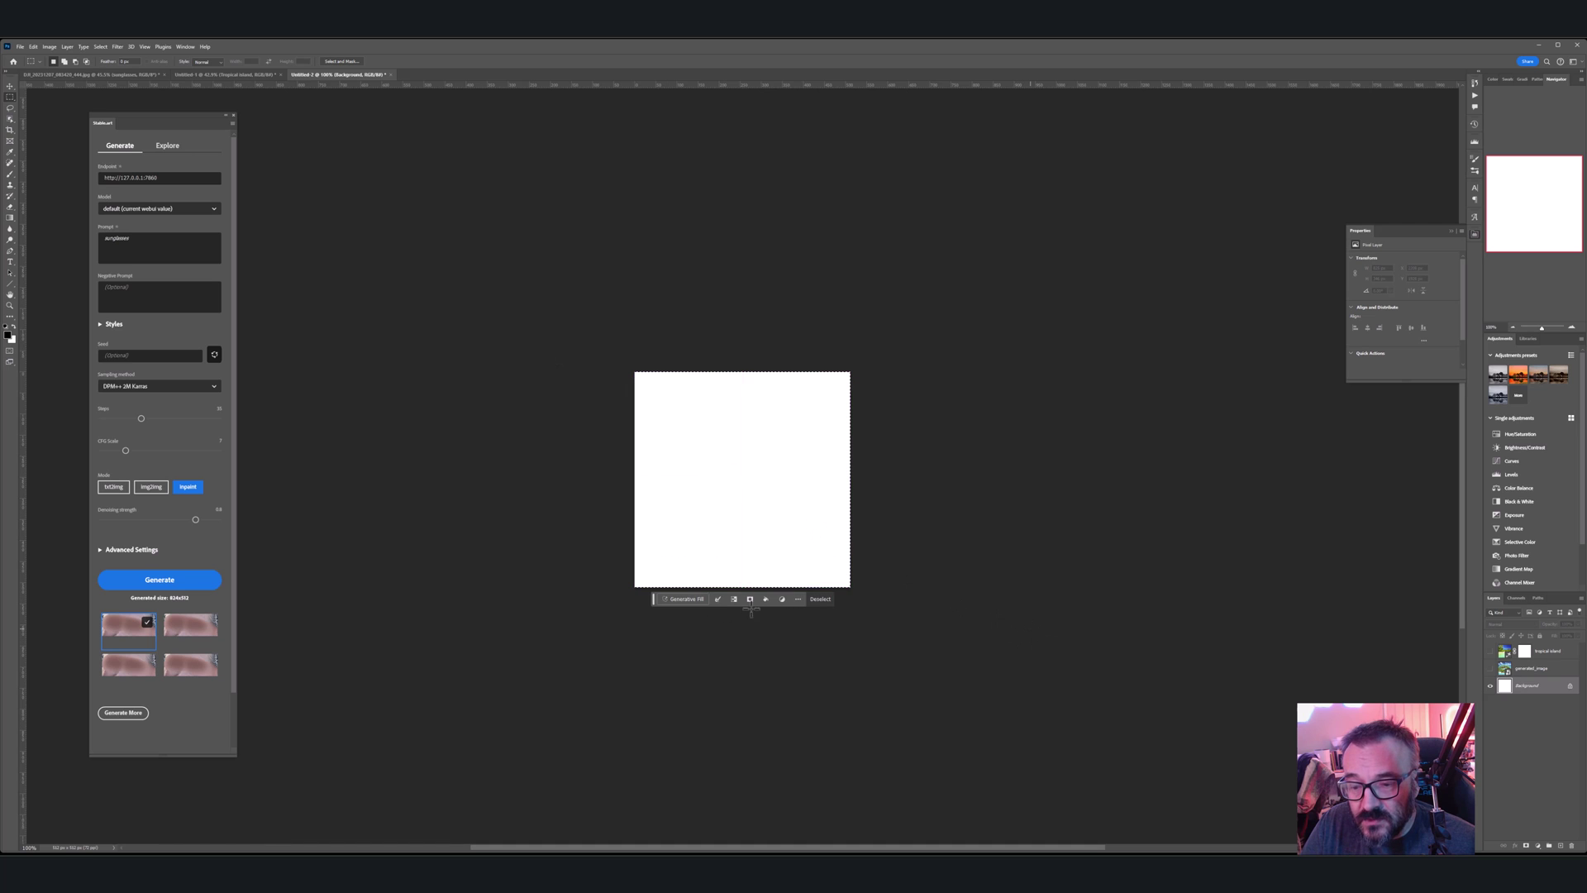
{"action": "left_click", "coordinate": [683, 598]}
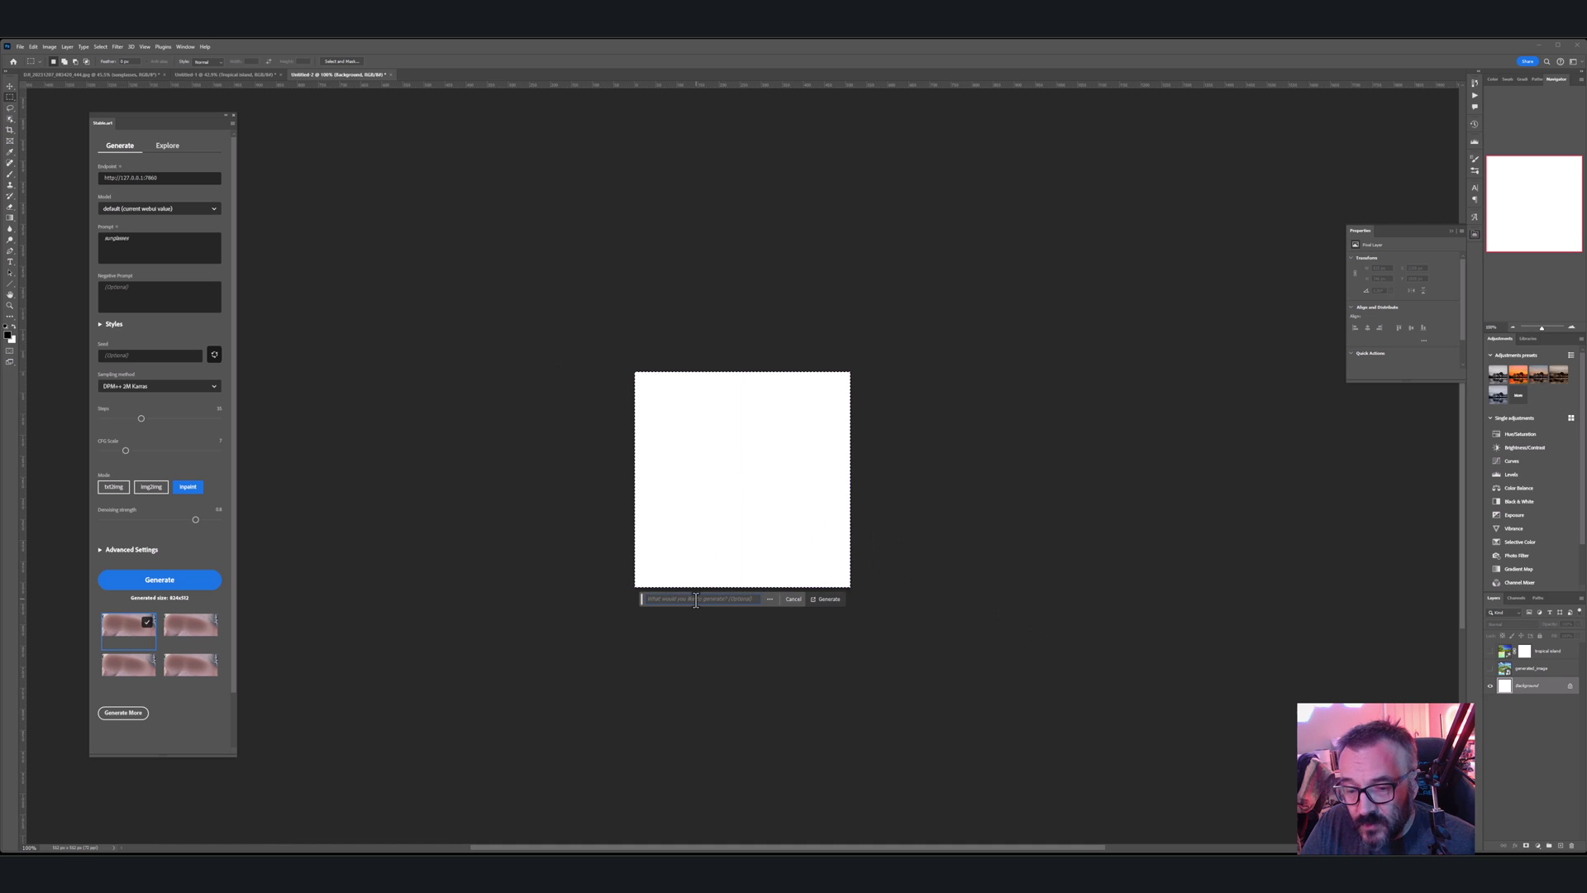
{"action": "type", "text": "sponge bob dancing"}
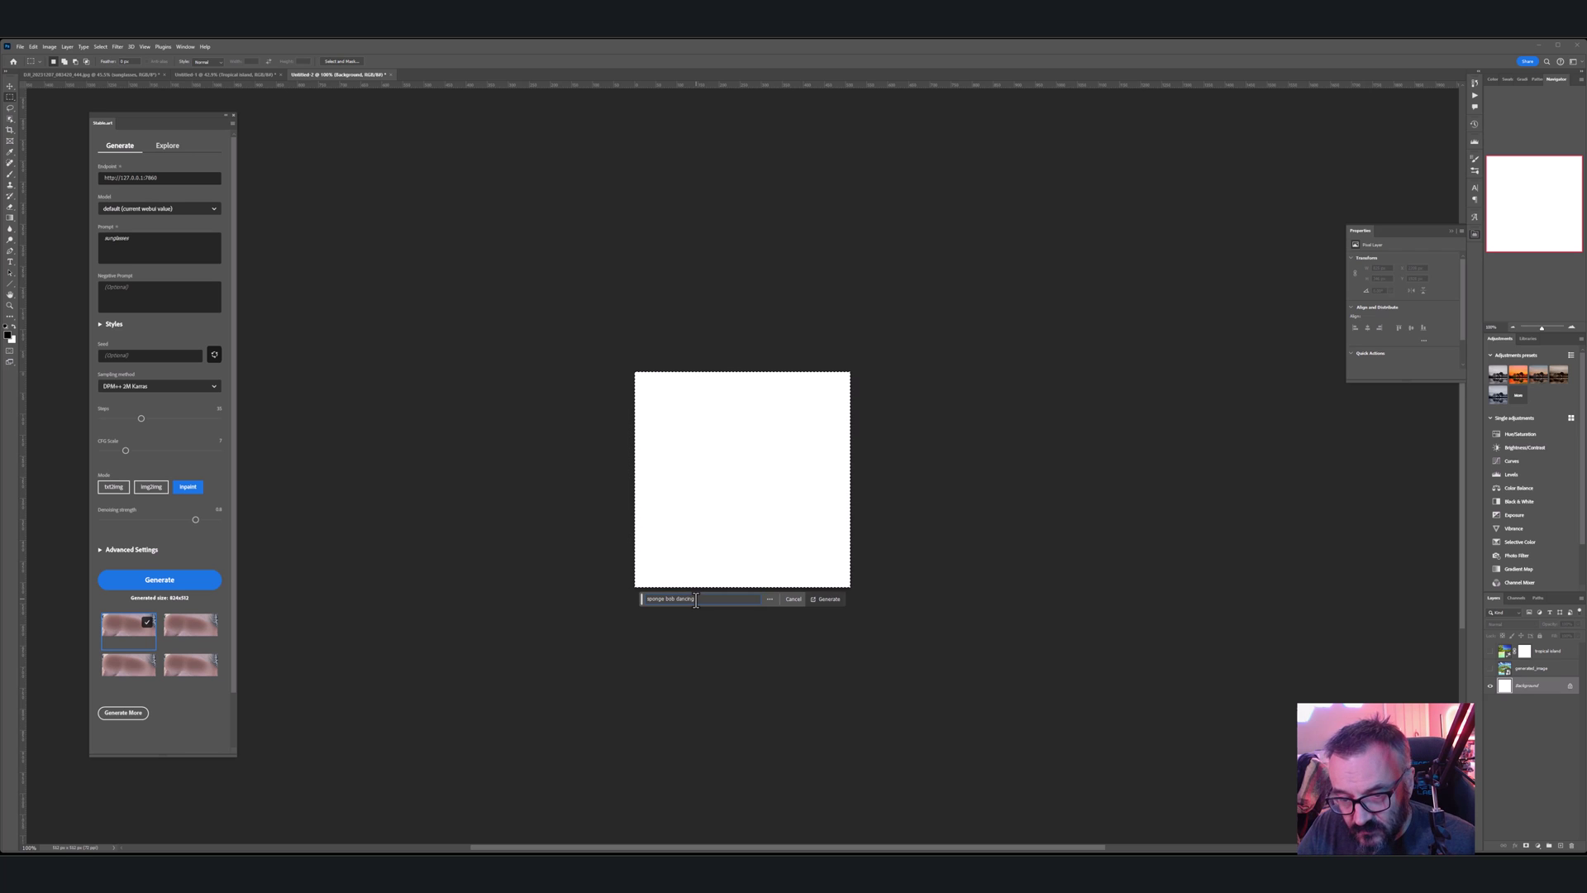
{"action": "left_click_drag", "start_coordinate": [716, 597], "coordinate": [616, 591]}
{"action": "key", "text": "ctrl+c"}
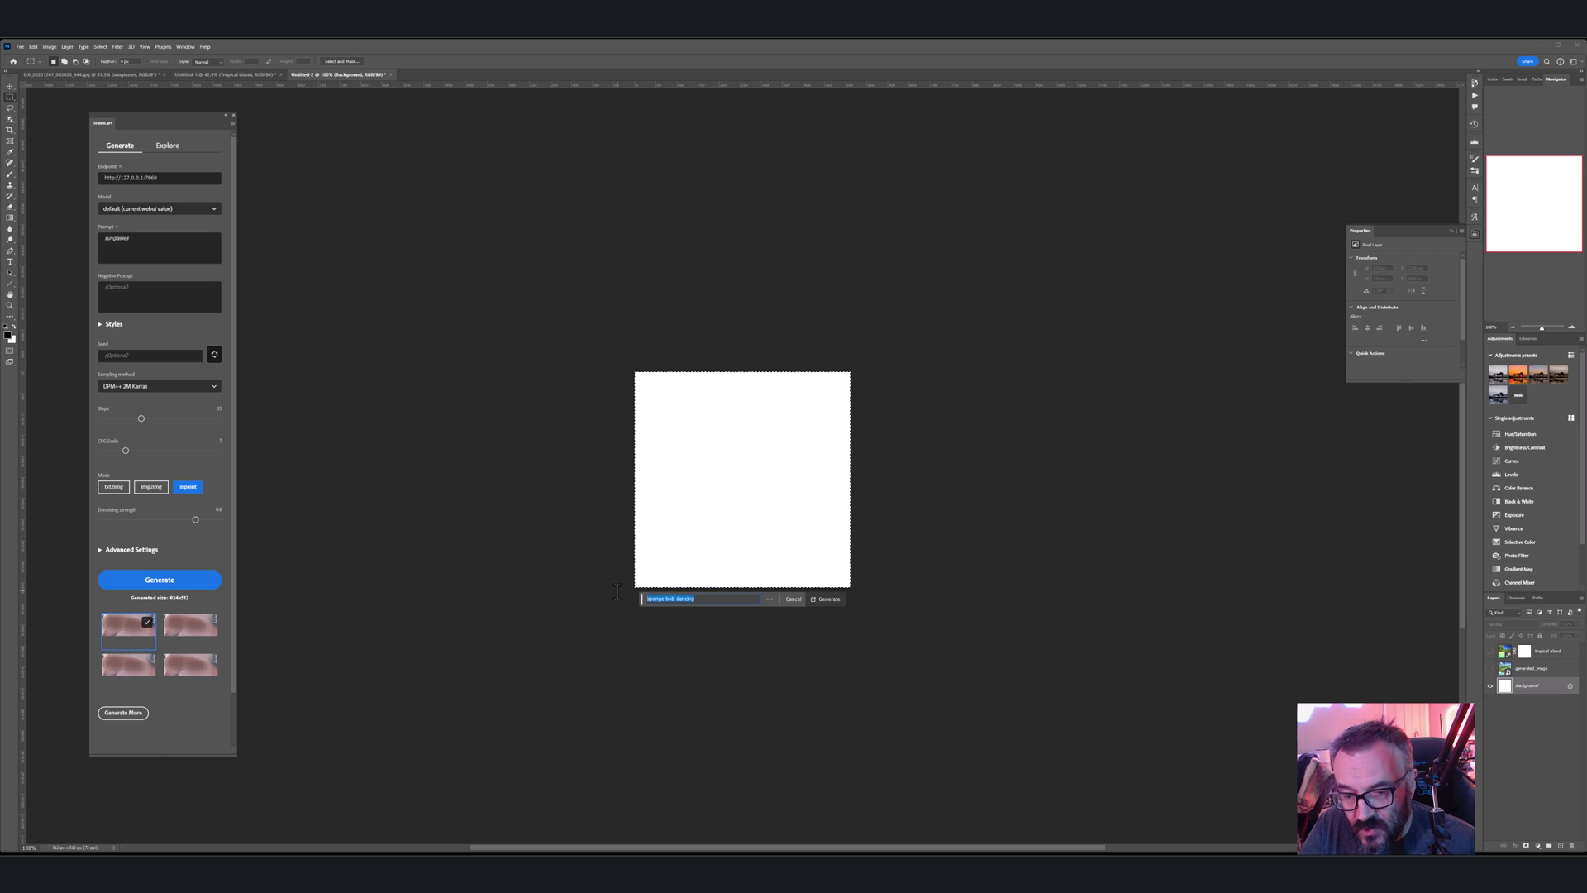
{"action": "left_click", "coordinate": [833, 600]}
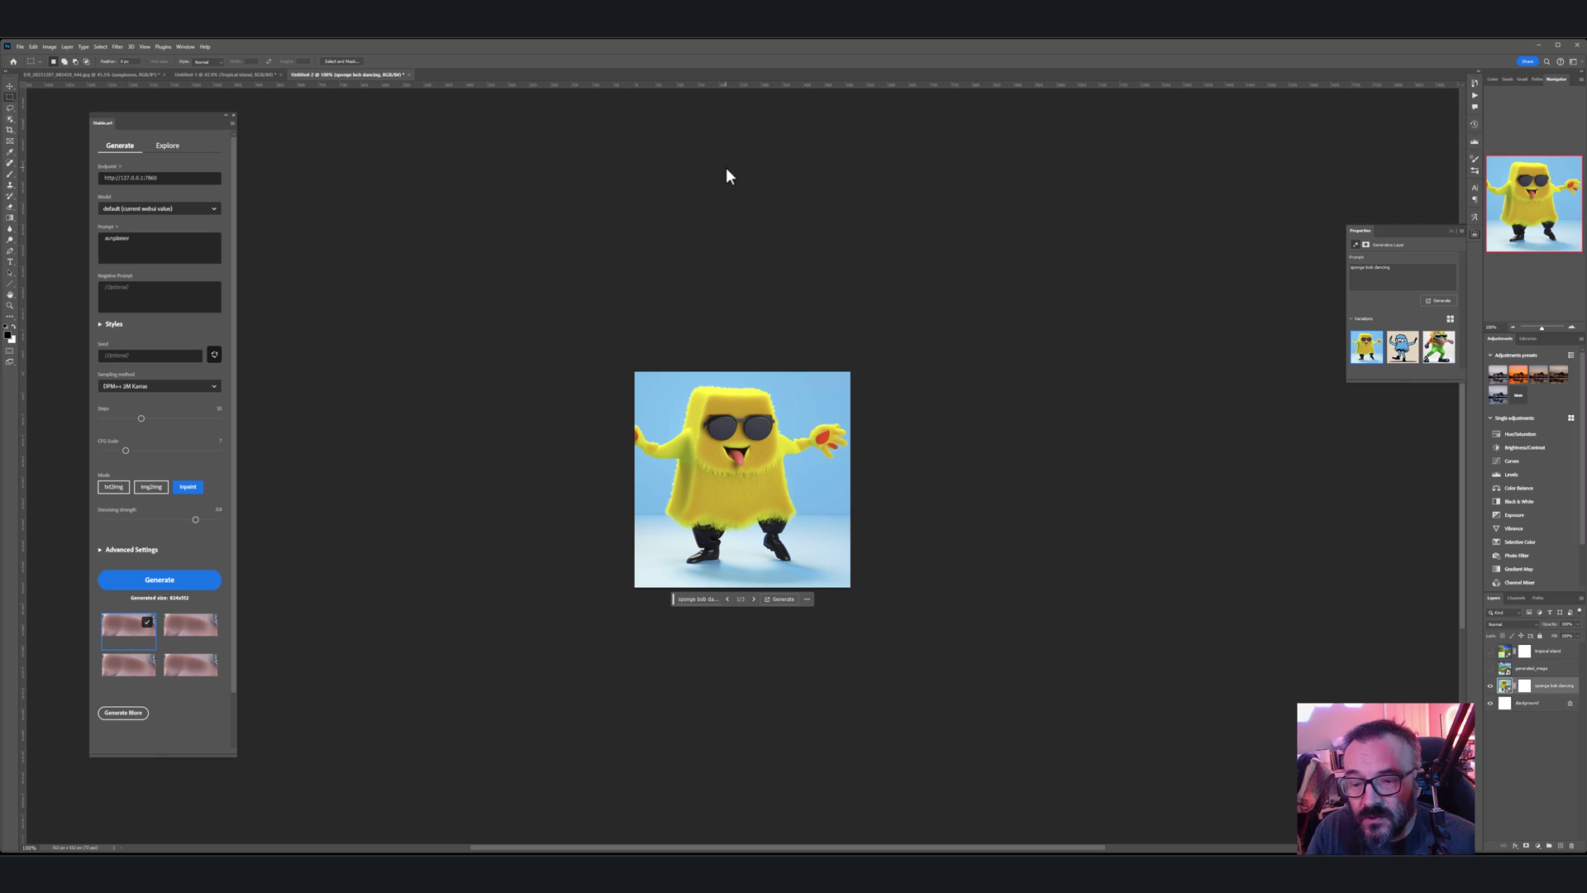
Step: Cycle through all three variations of the sponge bob Generative Fill and return to the first
{"action": "left_click", "coordinate": [754, 598]}
{"action": "left_click", "coordinate": [754, 599]}
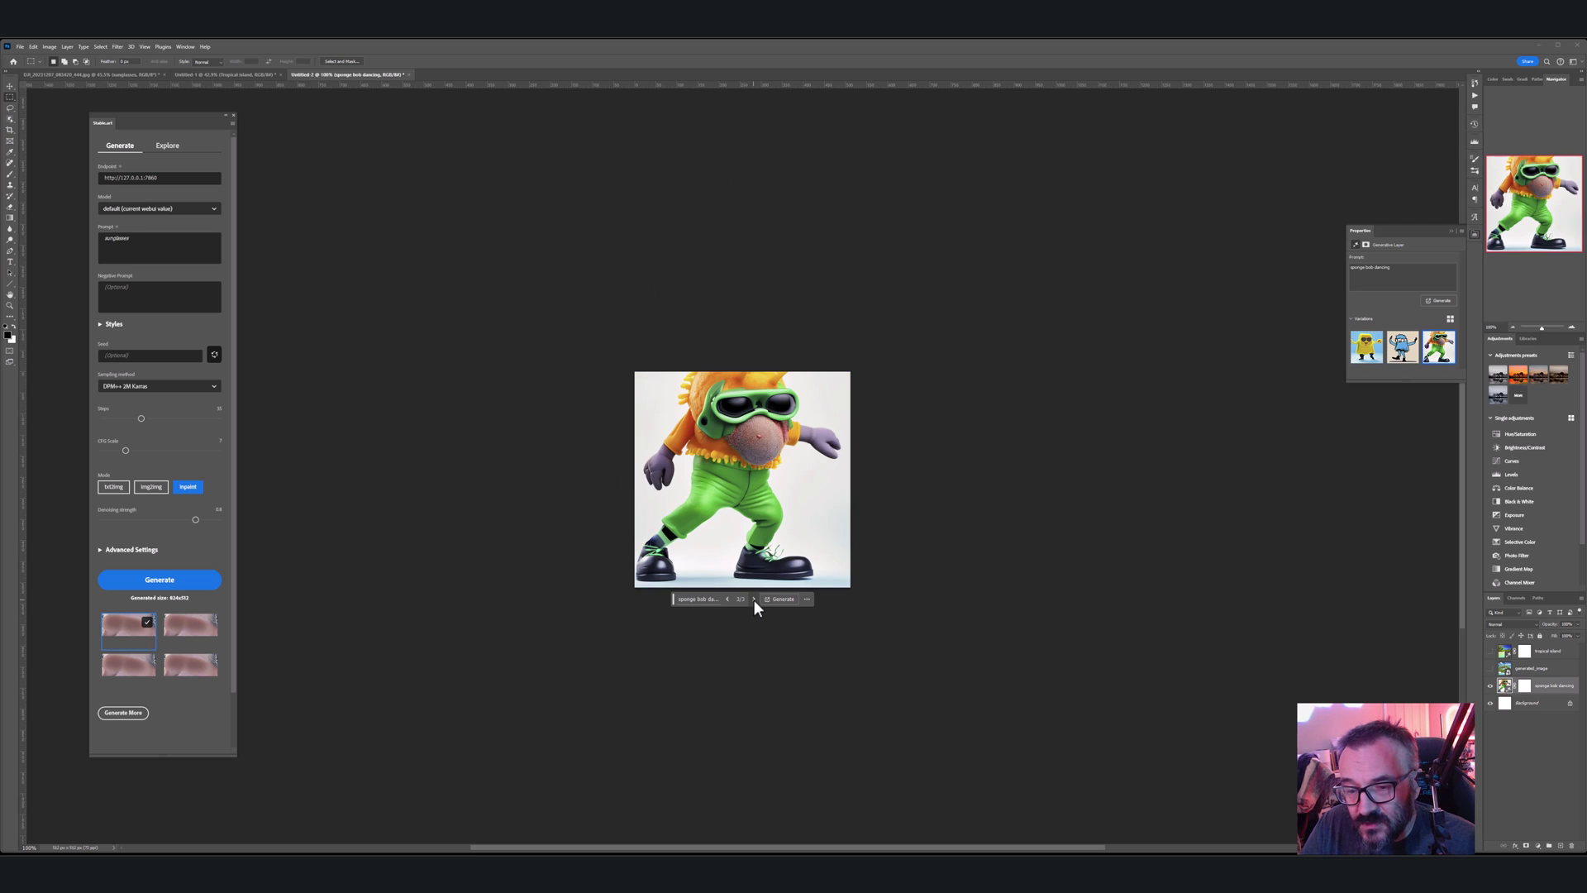
{"action": "left_click", "coordinate": [754, 599]}
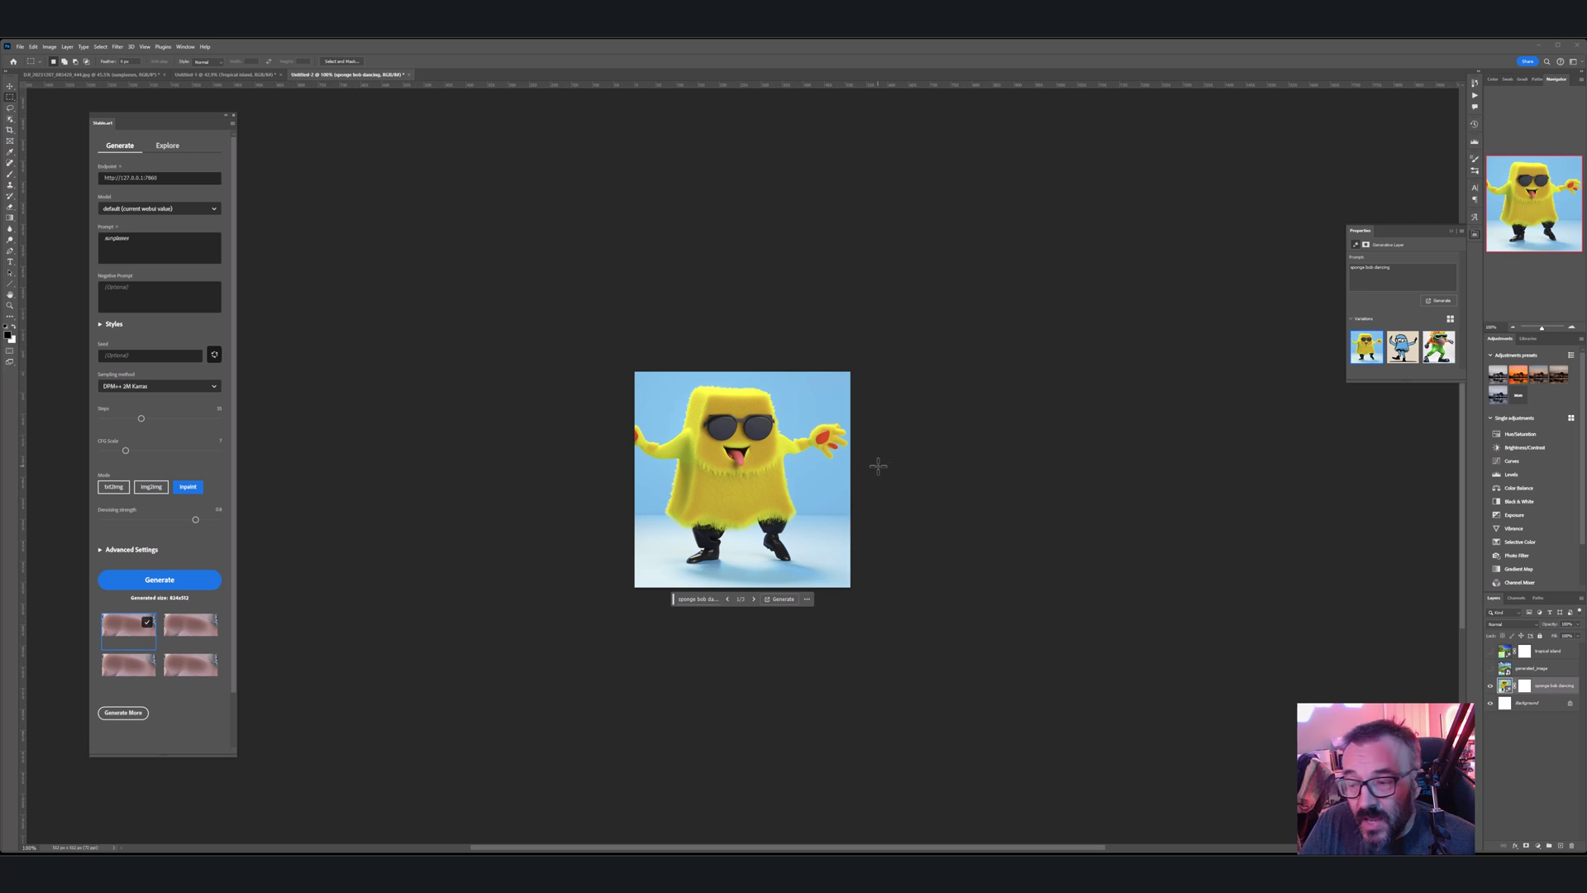
Step: With the sponge bob Generative Fill layer hidden and the whole canvas selected, generate more Stable.art images in txt2img mode using the copied prompt "sponge bob dancing"
{"action": "left_click", "coordinate": [1491, 686]}
{"action": "key", "text": "ctrl+a"}
{"action": "double_click", "coordinate": [117, 238]}
{"action": "key", "text": "BackSpace"}
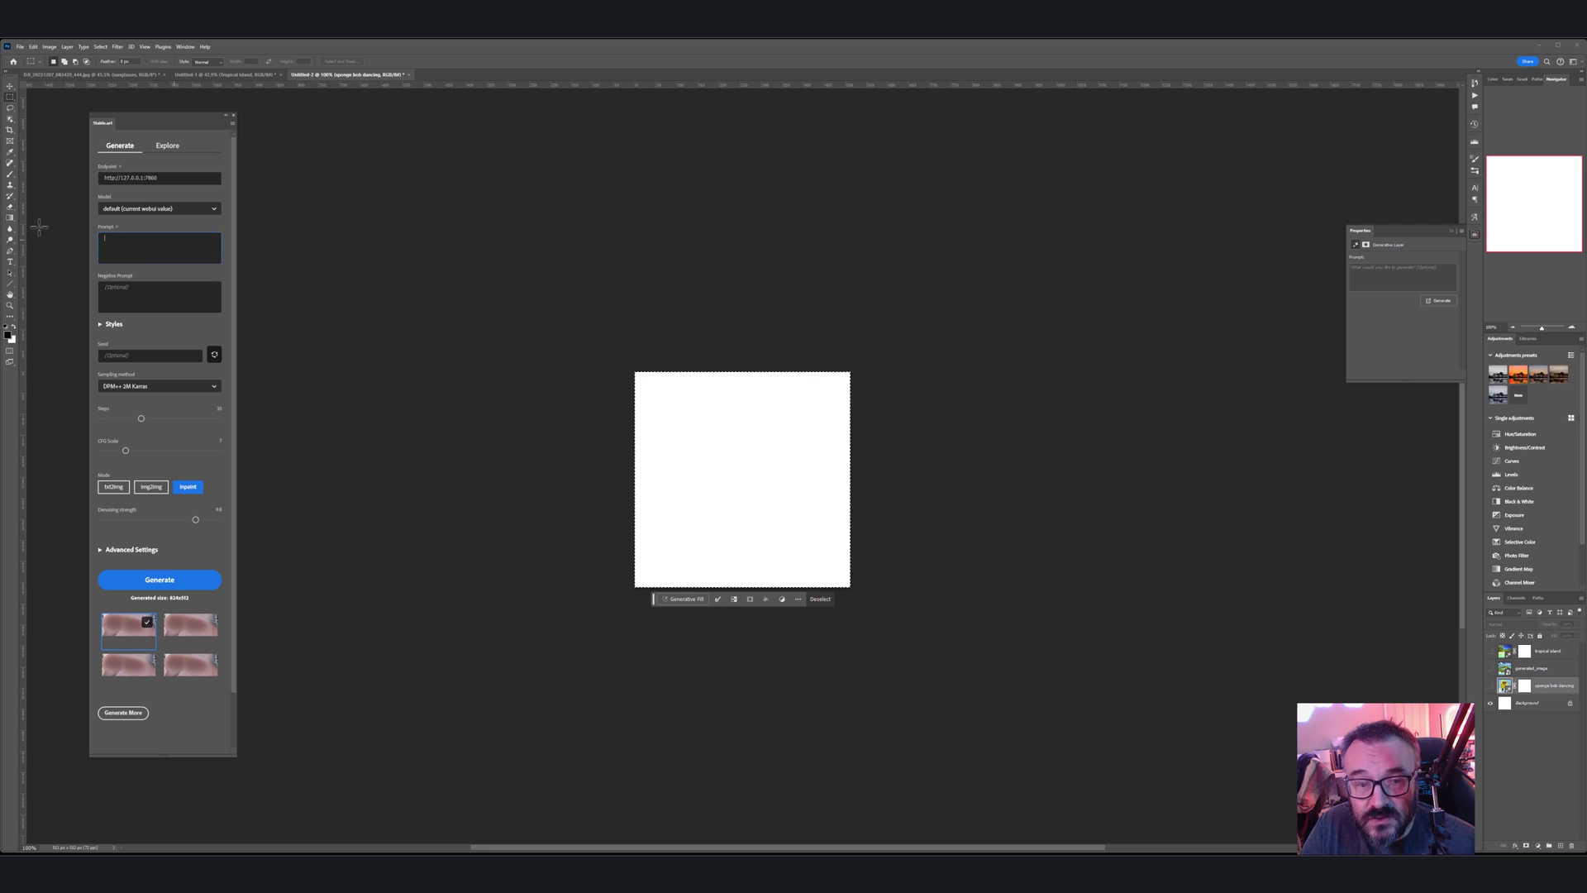
{"action": "key", "text": "ctrl+v"}
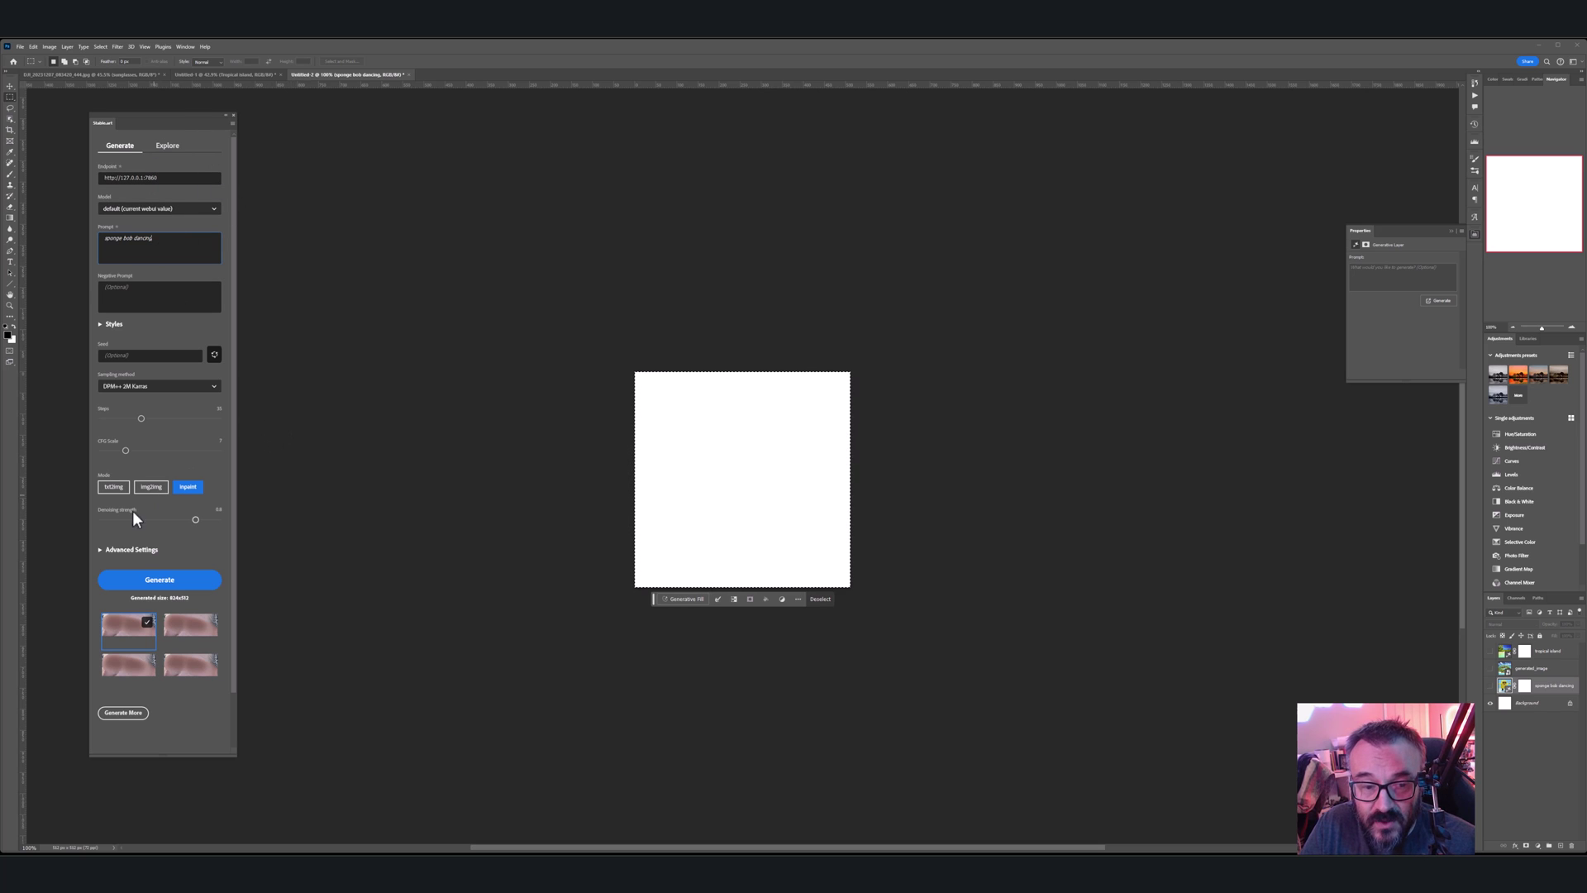
{"action": "left_click", "coordinate": [113, 487]}
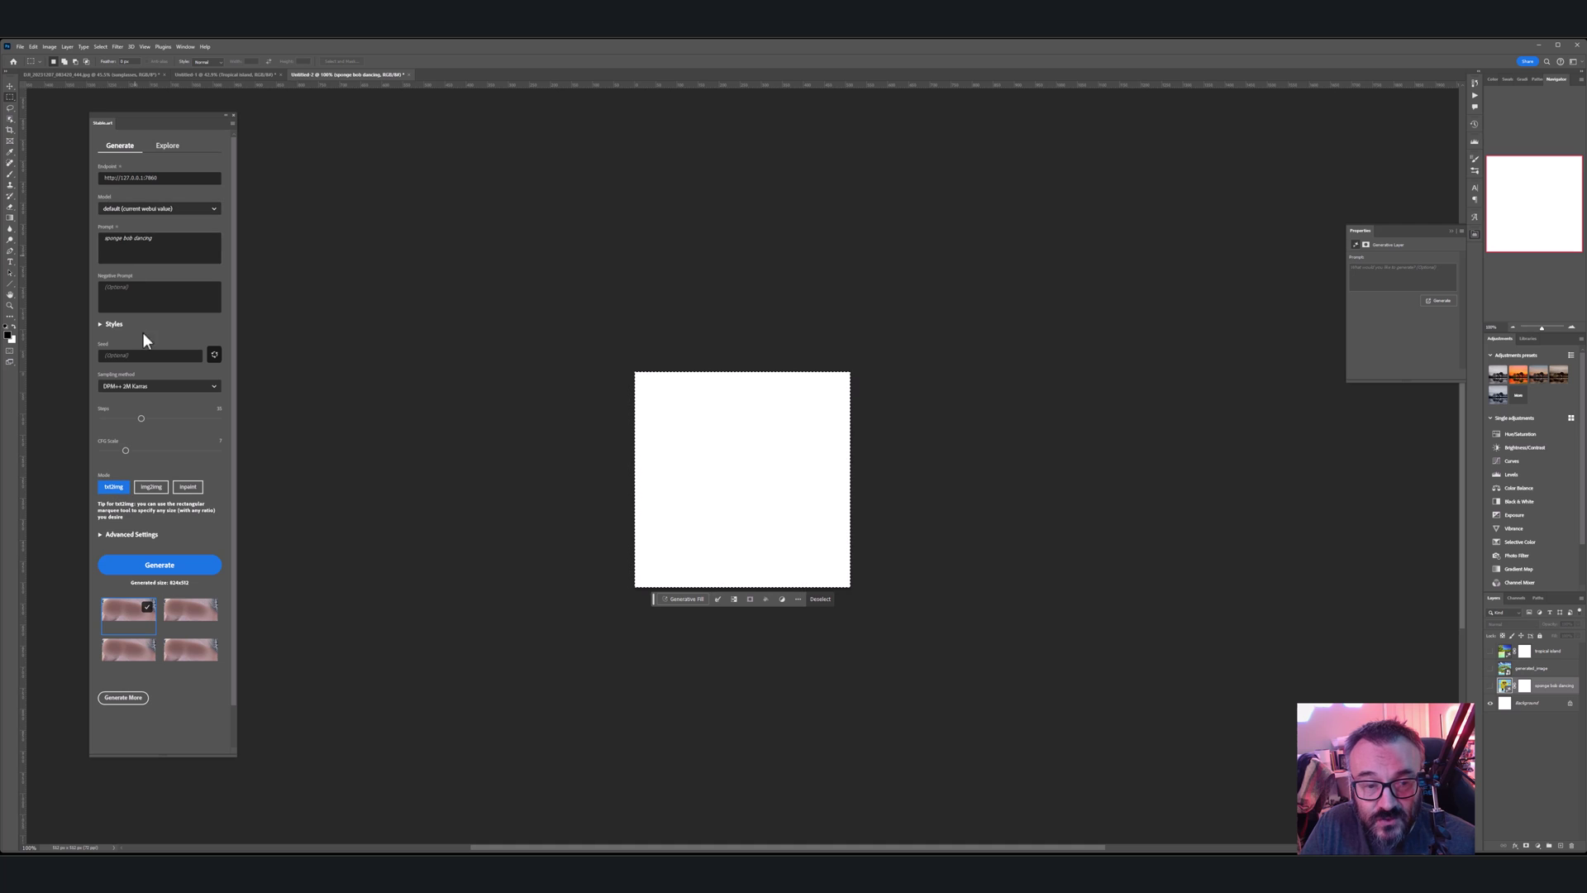
{"action": "left_click", "coordinate": [136, 698]}
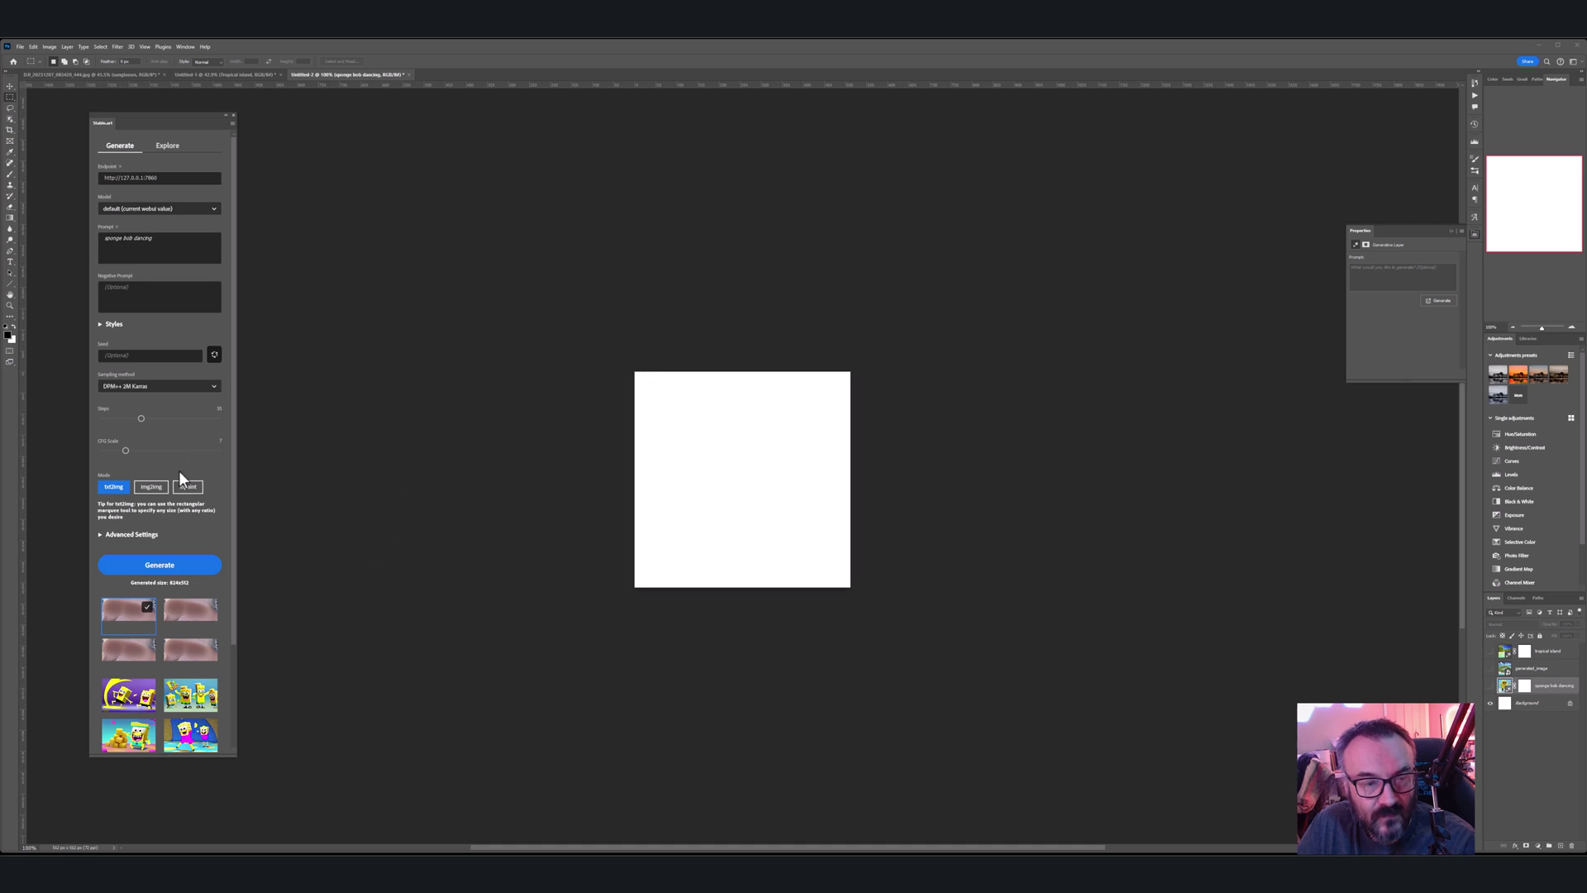
Step: Try the new Stable.art sponge bob results on the canvas one after another, ending with the first result on the purple background
{"action": "left_click", "coordinate": [189, 700]}
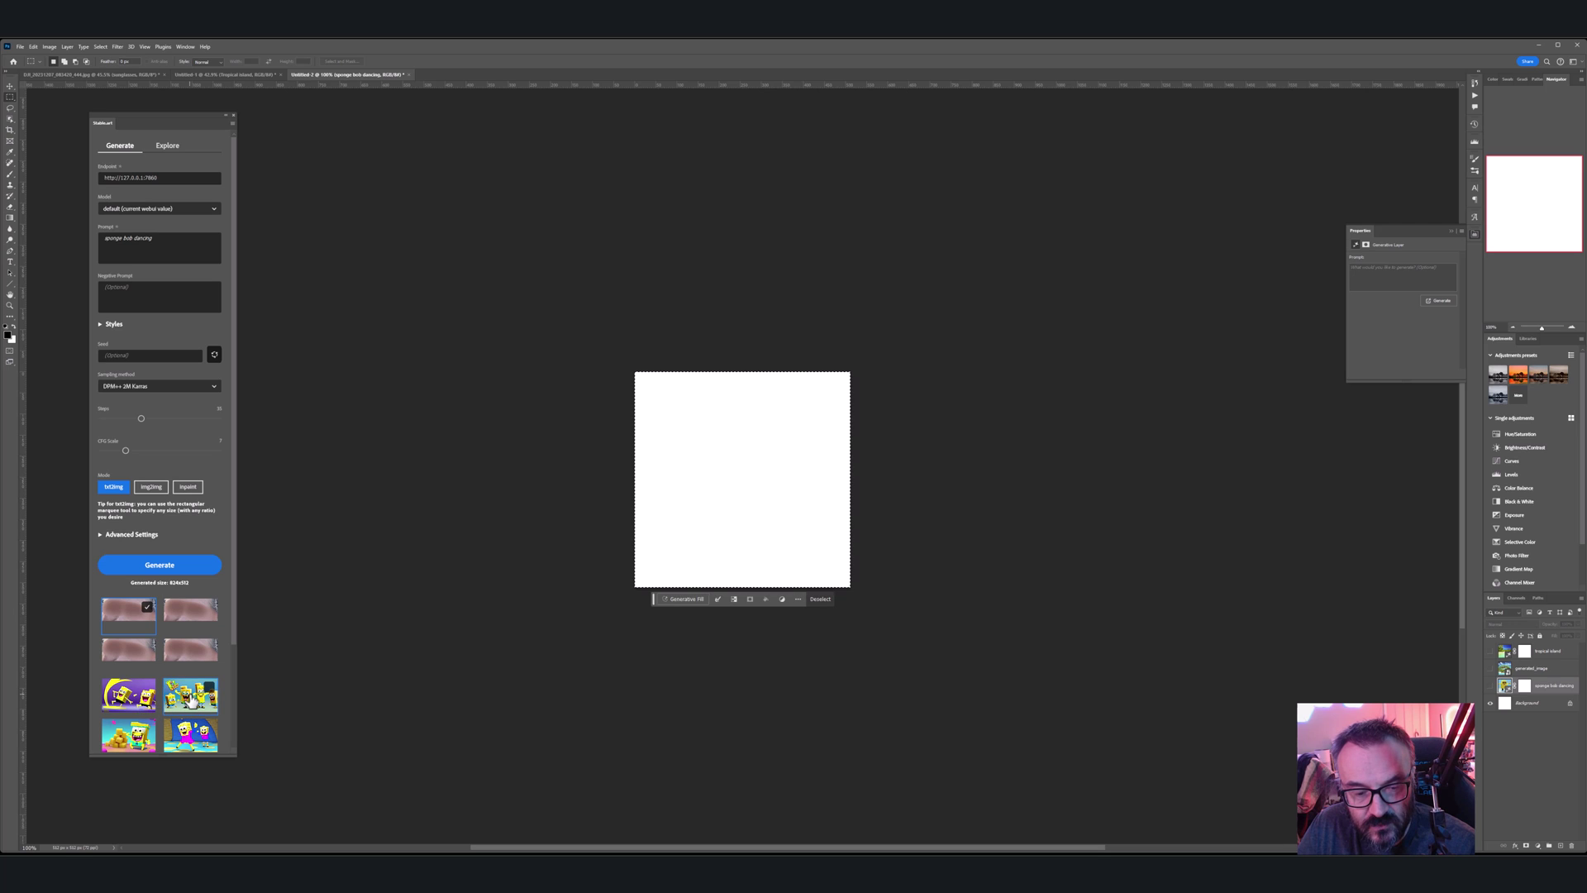
{"action": "left_click", "coordinate": [190, 749]}
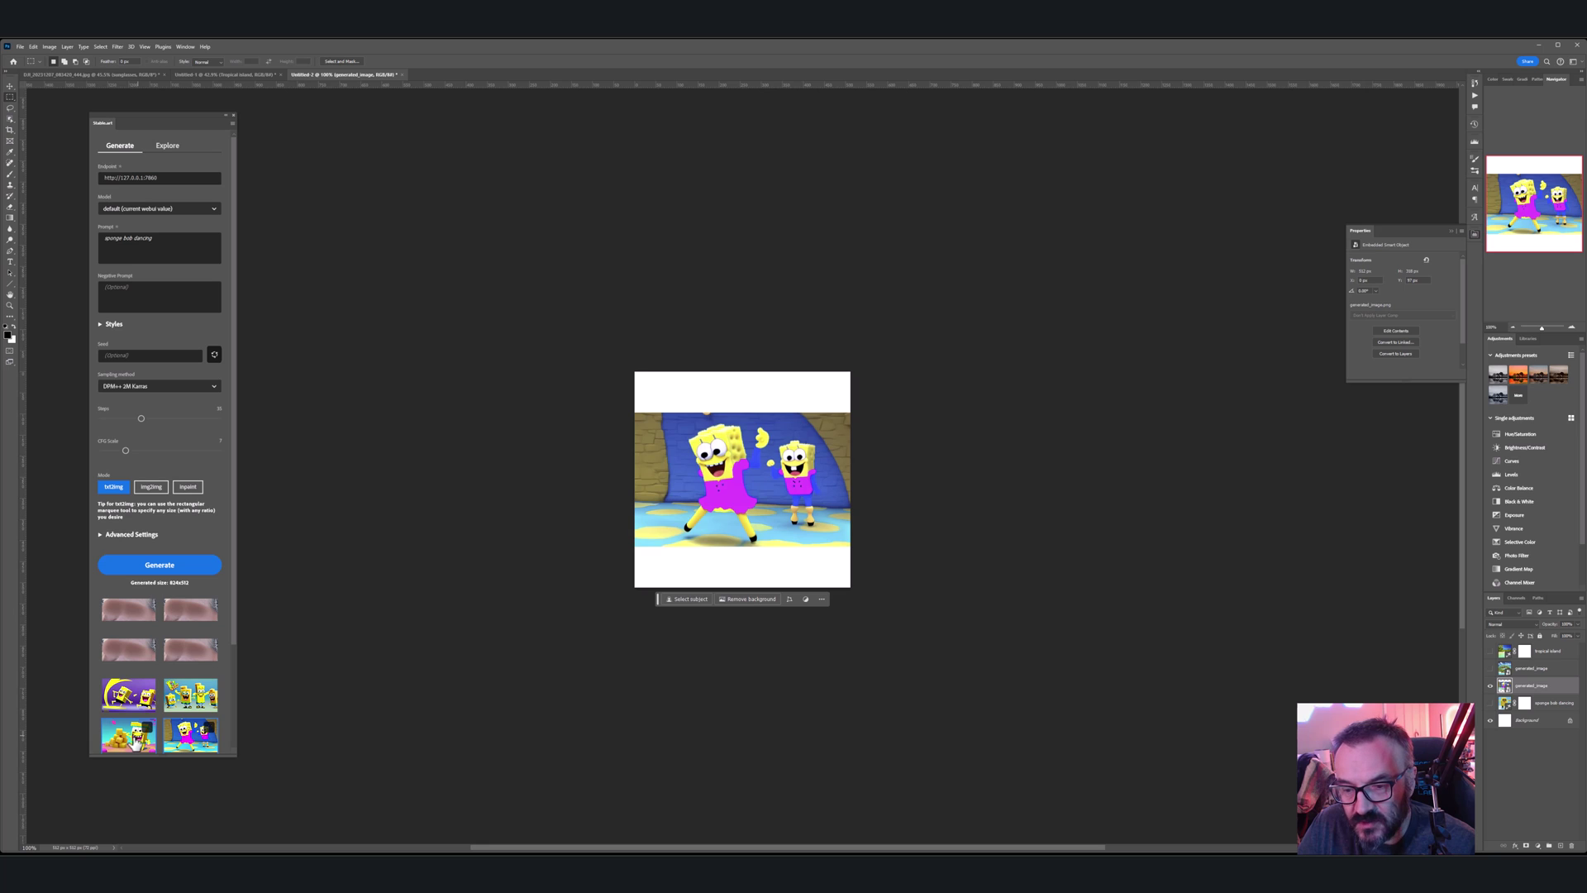
{"action": "left_click", "coordinate": [134, 742]}
{"action": "left_click", "coordinate": [133, 702]}
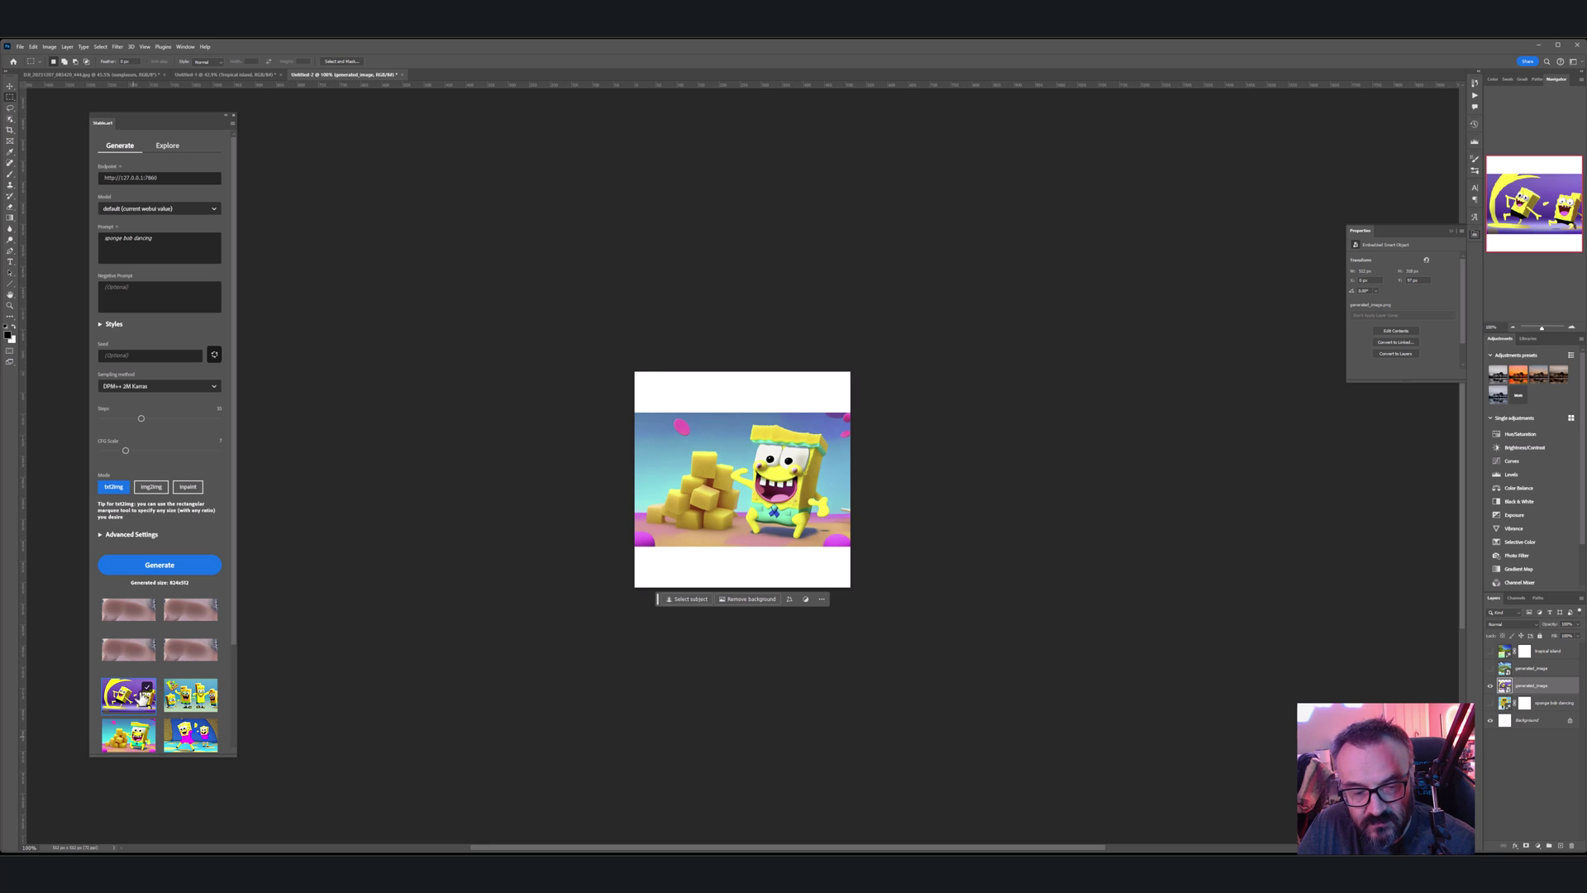